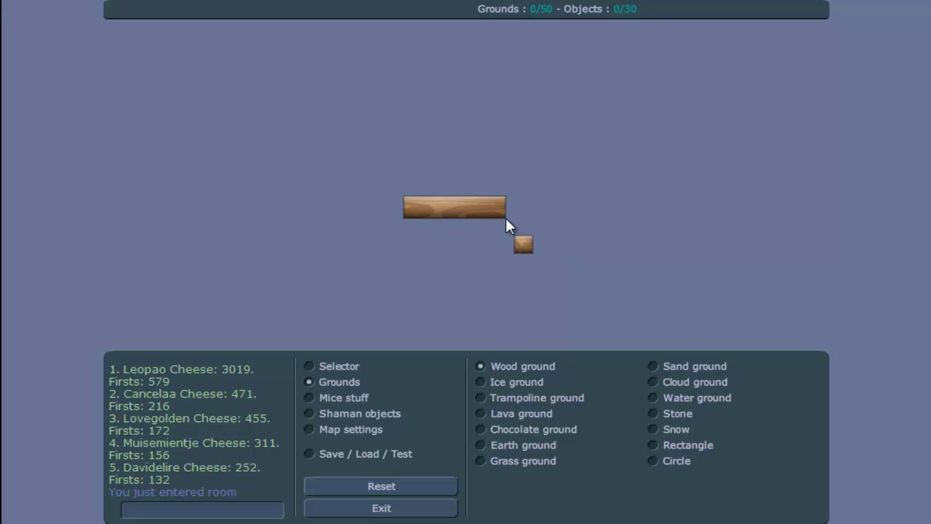
Resize the wood ground to 100 by 20 and move it to about X 173, Y 267.
left_click(339, 366)
left_click(458, 216)
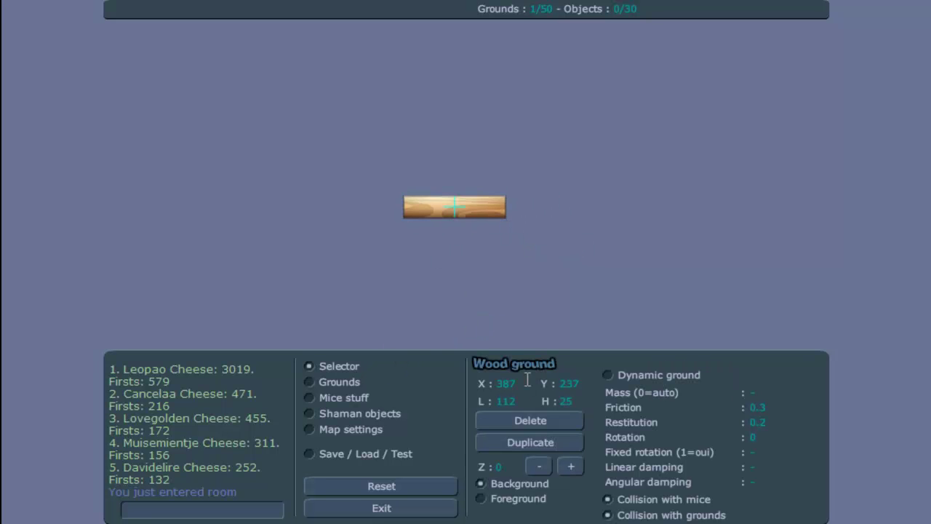
type("00")
key("BackSpace")
type("0")
left_click_drag(471, 214, 276, 241)
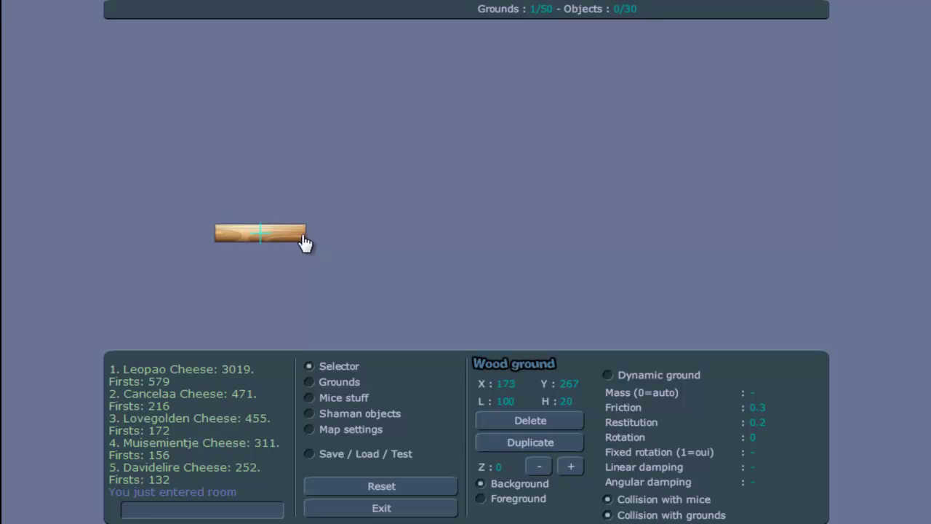
Draw a vertical wood ground about 10 by 383, place it above the horizontal one, and raise the horizontal one to about Y 252.
left_click(354, 382)
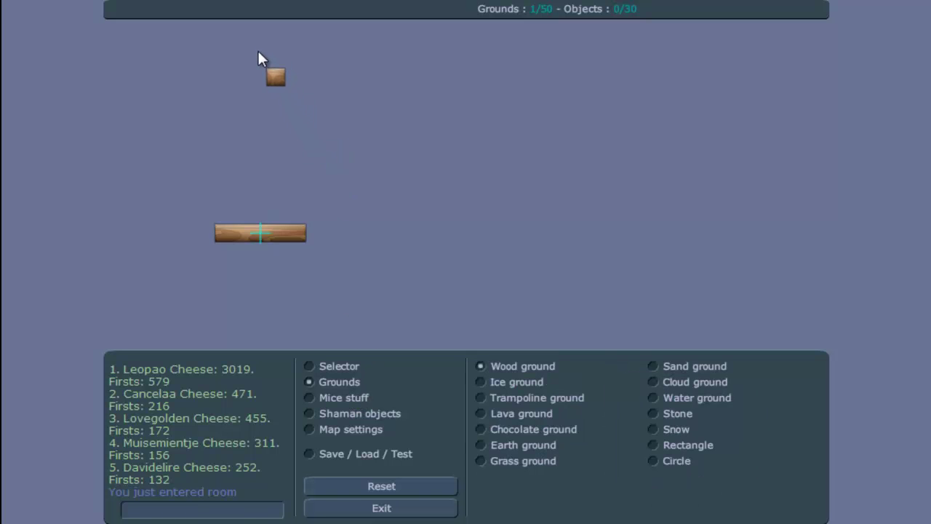
mouse_move(255, 50)
left_mouse_down()
mouse_move(248, 360)
mouse_move(260, 386)
left_mouse_up()
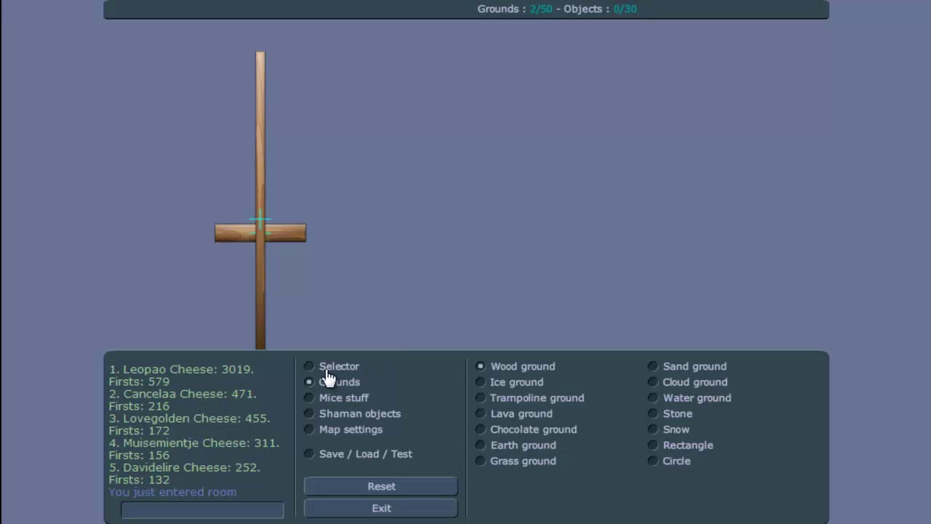
left_click(335, 368)
left_click_drag(287, 239, 259, 98)
left_click(281, 253)
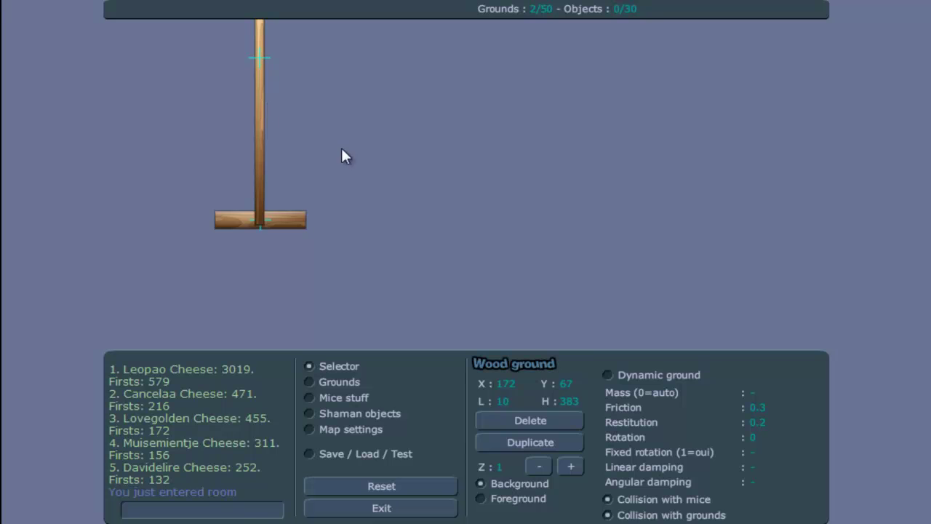
Delete the vertical wood ground standing on the horizontal plank.
left_click(364, 415)
left_click(681, 402)
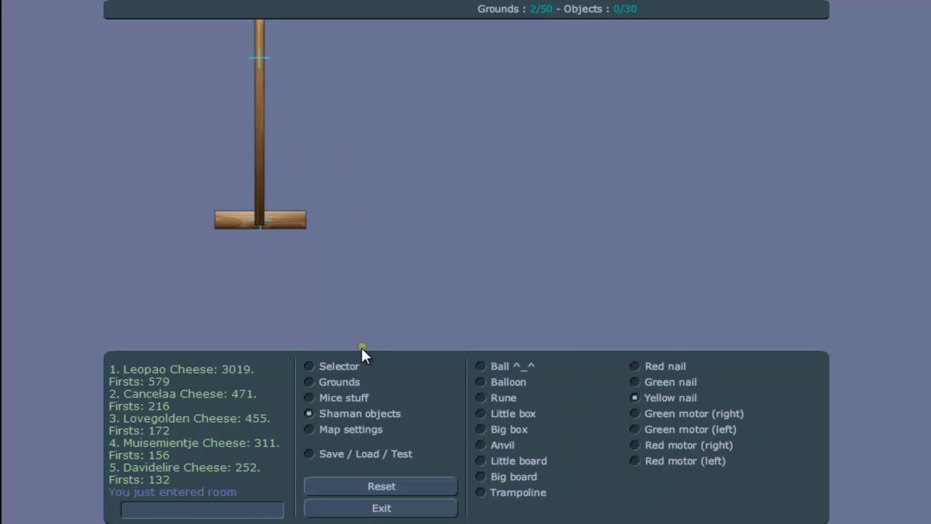
left_click(328, 366)
left_click(263, 116)
key("Delete")
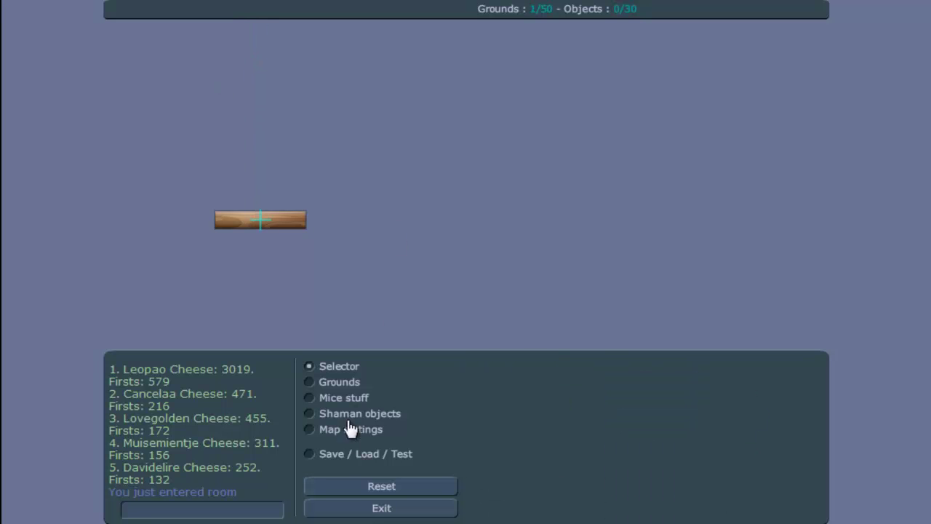
Draw a narrow vertical rectangle ground about 10 by 273 above the wood plank, at about X 175, Y 119.
left_click(339, 382)
left_click(691, 445)
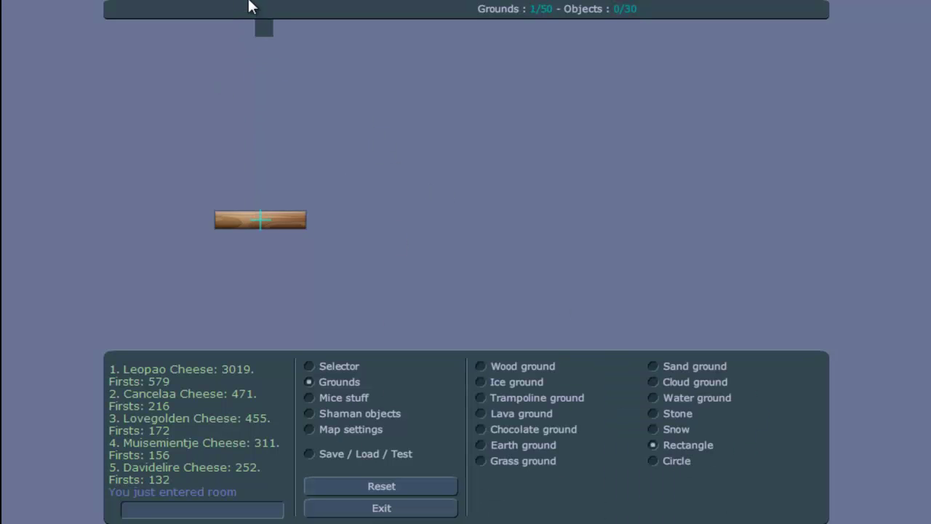
left_click_drag(257, 2, 234, 227)
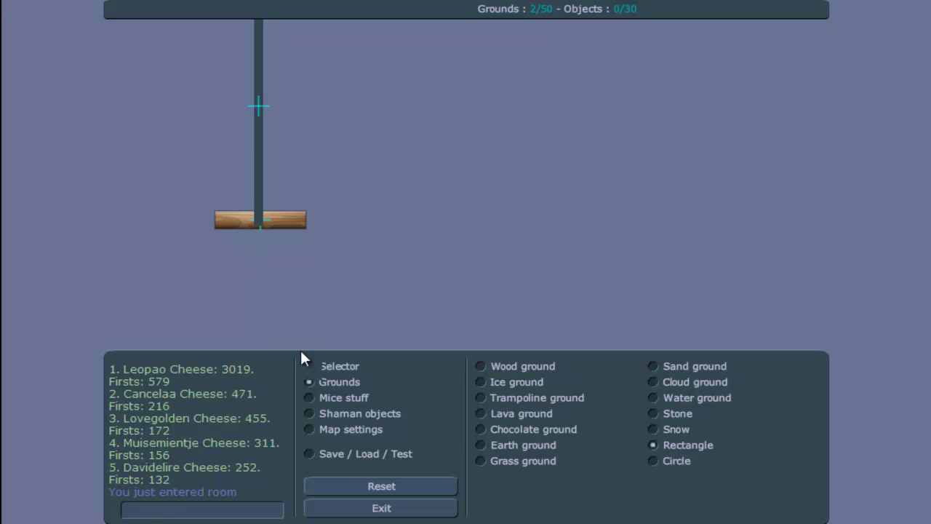
left_click(325, 369)
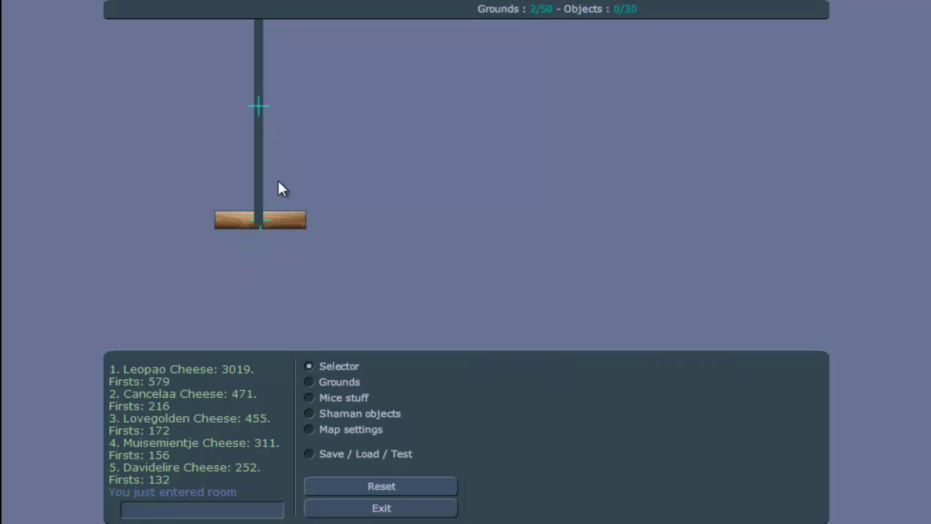
left_click_drag(252, 150, 256, 147)
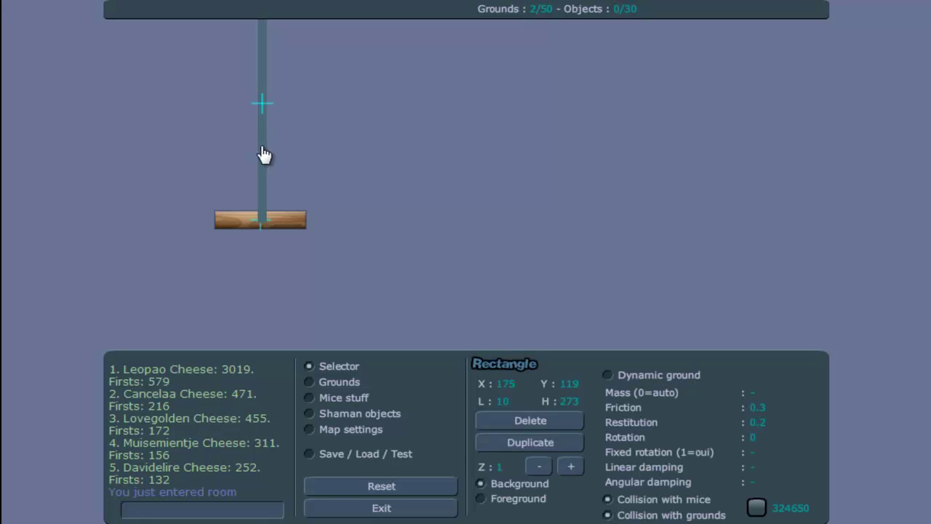
Set the vertical rectangle's height to 1273 and move it to about X 173, Y -376 so it ends on the plank.
left_click(564, 402)
type("1")
left_click_drag(262, 223, 264, 69)
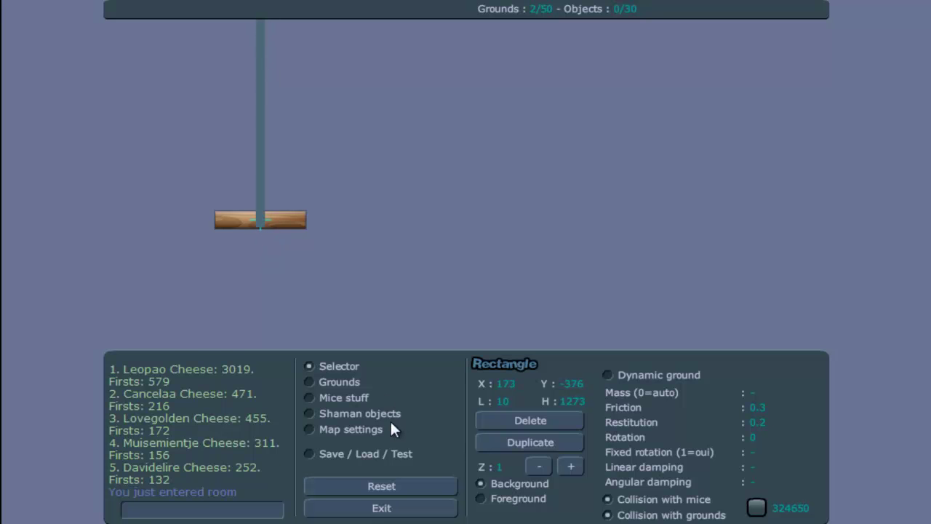
Place a yellow nail at the centre of the wood plank, where the rectangle's lower end overlaps it.
left_click(399, 414)
left_click(693, 399)
left_click(260, 219)
Make the horizontal wood plank a dynamic ground with mass 999.
left_click(340, 368)
left_click(305, 229)
left_click(695, 376)
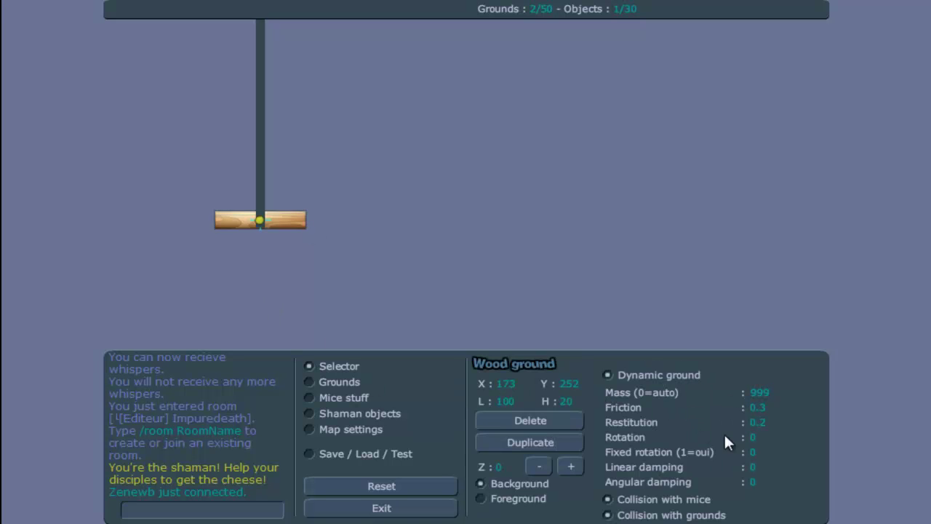
Make the tall rectangle a dynamic ground with mass 9999 and fixed rotation 1.
left_click(262, 127)
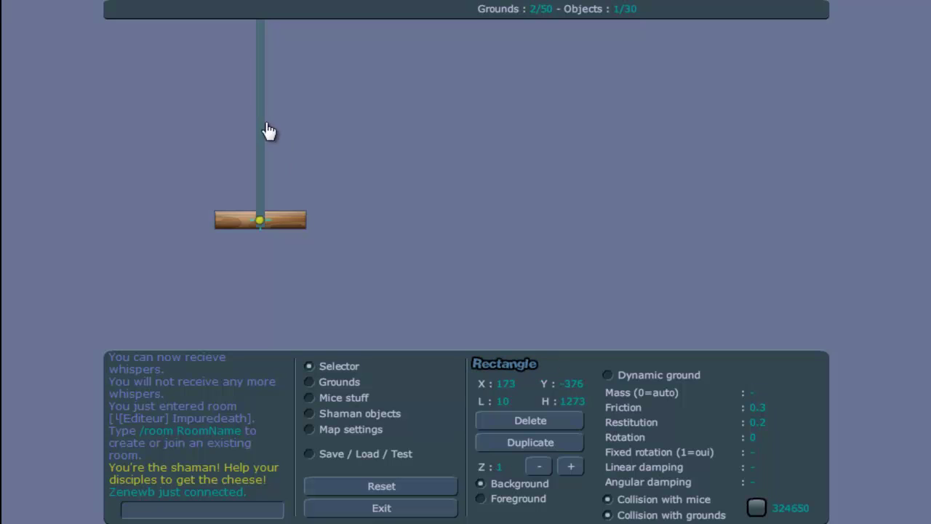
left_click(669, 375)
type("999")
key("Return")
type("1")
key("Return")
Create a small 10 by 10 wood ground and position it on the tall rectangle's centre at X 173, Y -376.
left_click_drag(377, 59, 404, 338)
left_click_drag(402, 80, 418, 342)
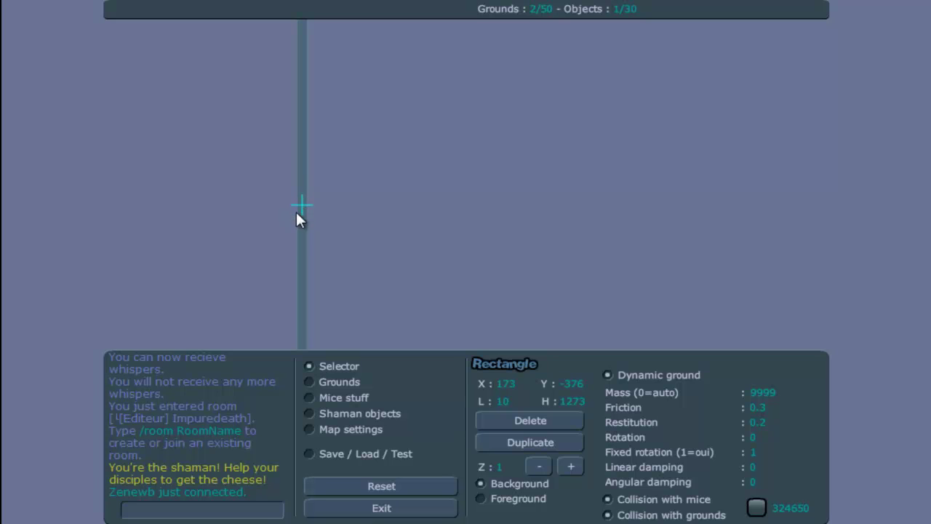
left_click(347, 383)
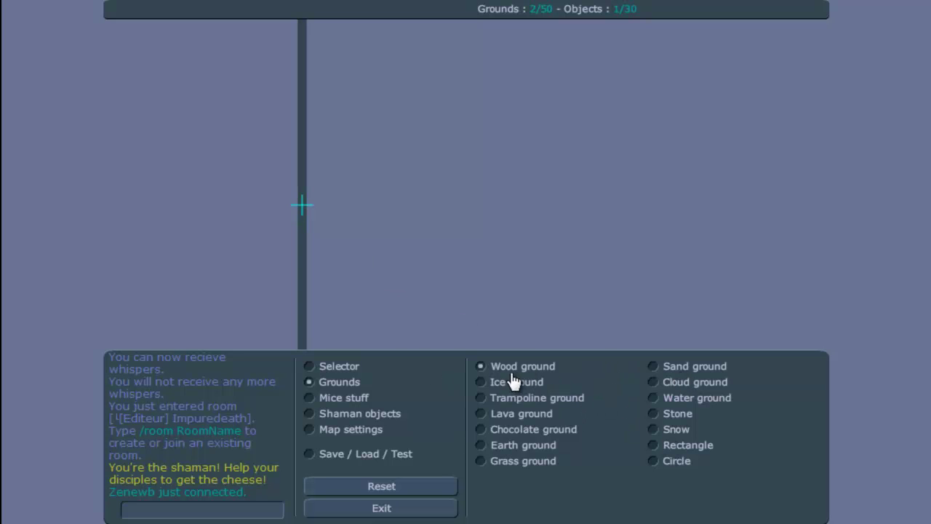
left_click(678, 446)
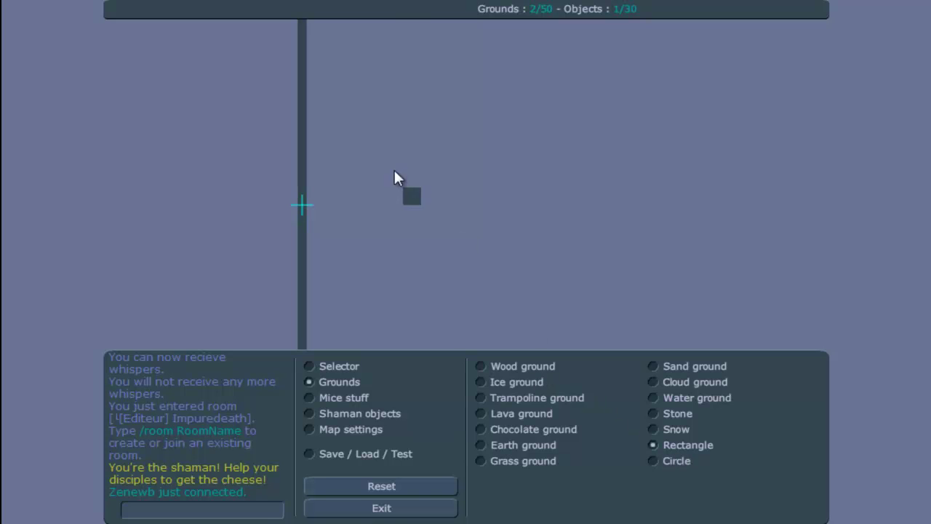
left_click(527, 366)
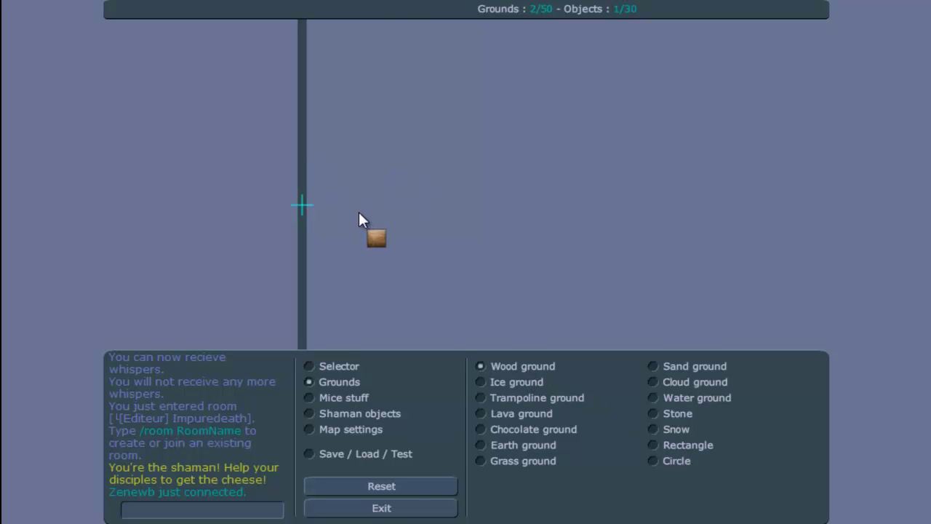
left_click(308, 368)
left_click_drag(364, 221, 303, 210)
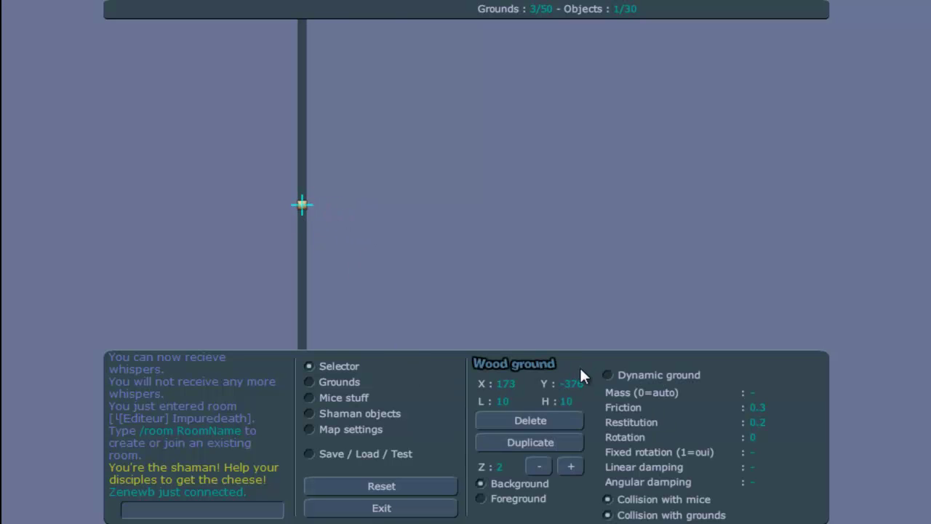
Make the small wood ground dynamic with mass 999999 and fixed rotation 1, and disable mice collision on it and the tall rectangle.
left_click(674, 377)
type("999999")
left_click(303, 239)
left_click(654, 501)
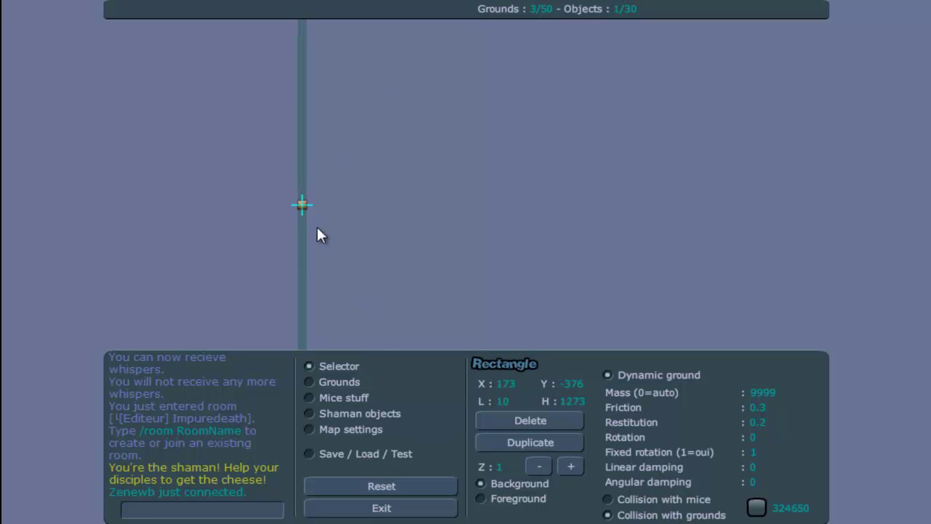
Place a yellow nail on the small wood ground at the tall rectangle's centre.
left_click(386, 414)
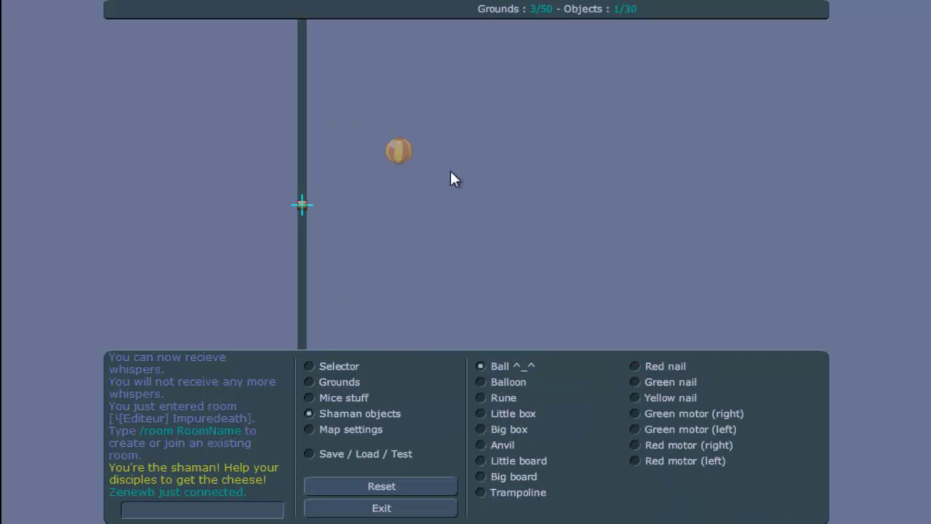
left_click(654, 398)
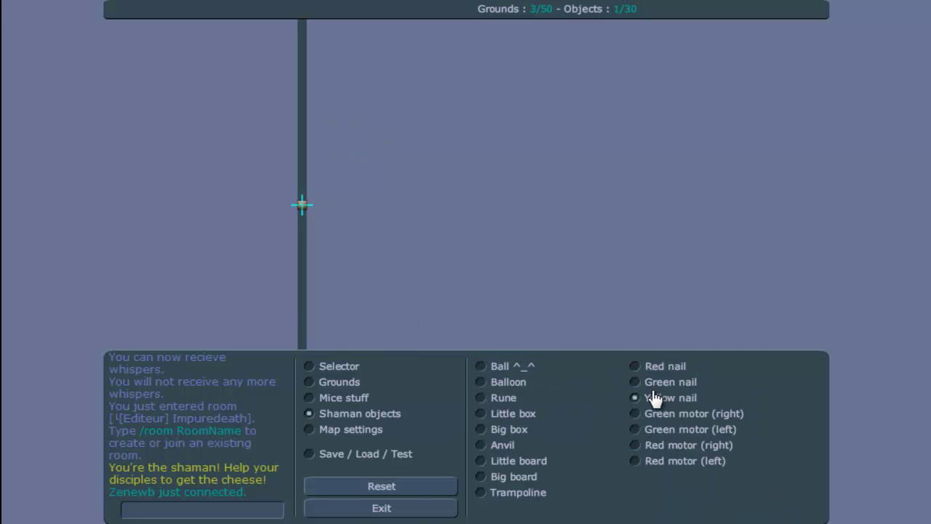
left_click(302, 206)
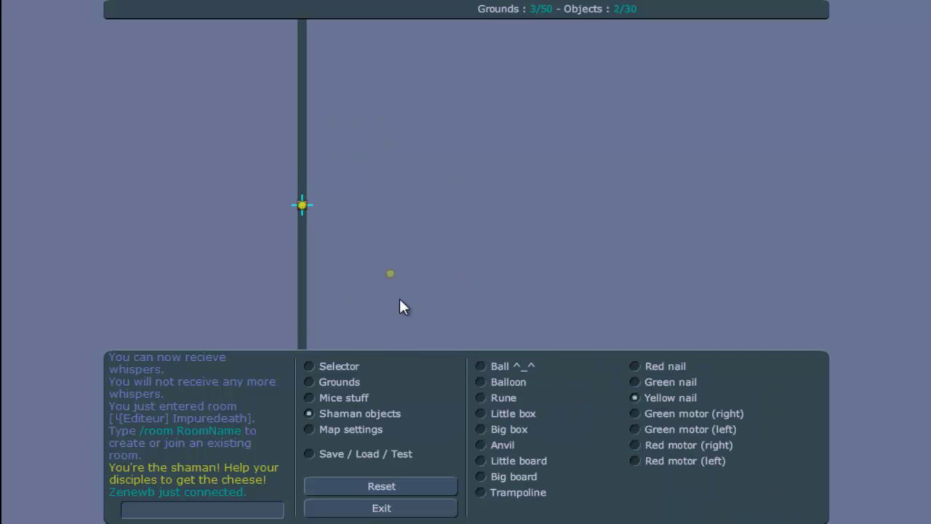
Check the properties of the rectangle, its centre nail and the small wood ground, and test the map before returning to the editor.
left_click(315, 366)
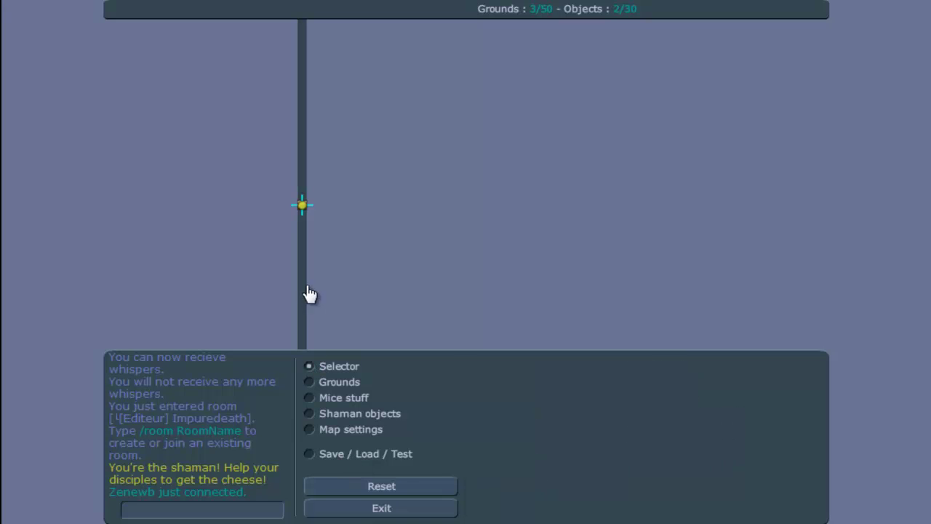
left_click(306, 217)
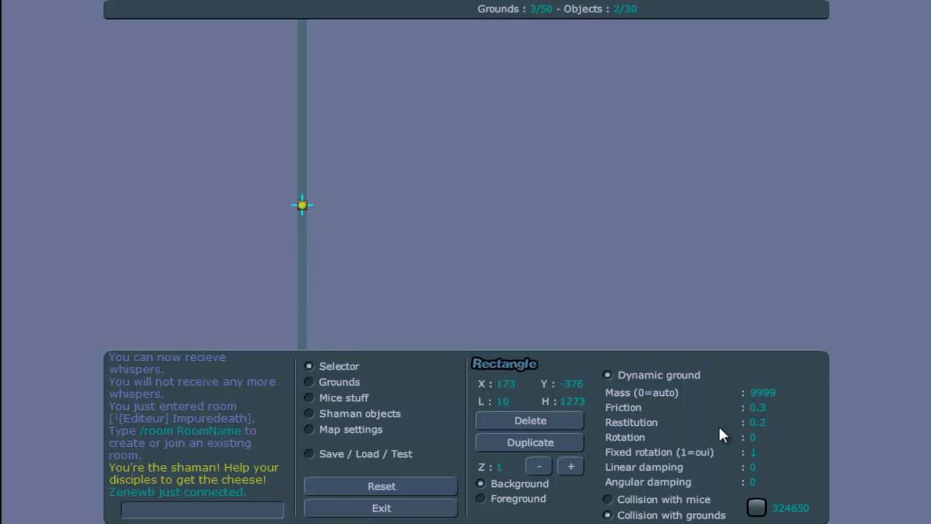
left_click(304, 206)
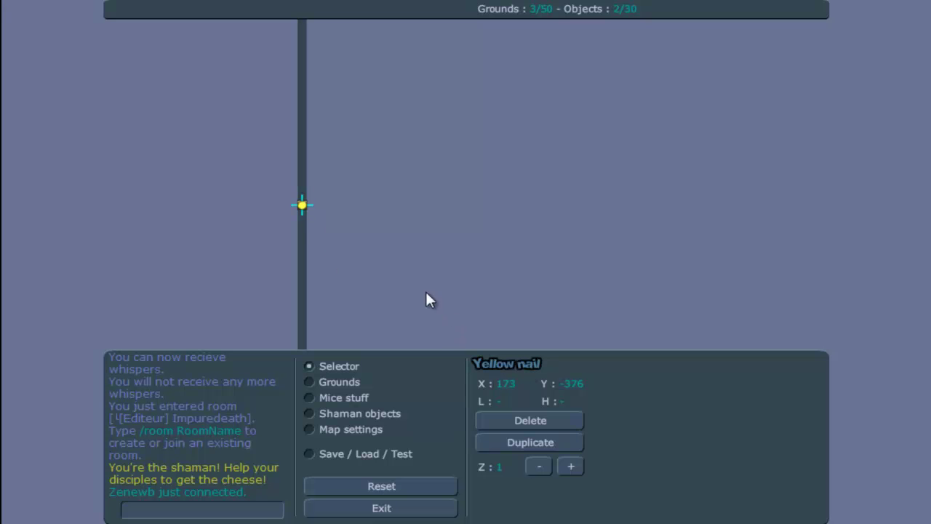
left_click(300, 204)
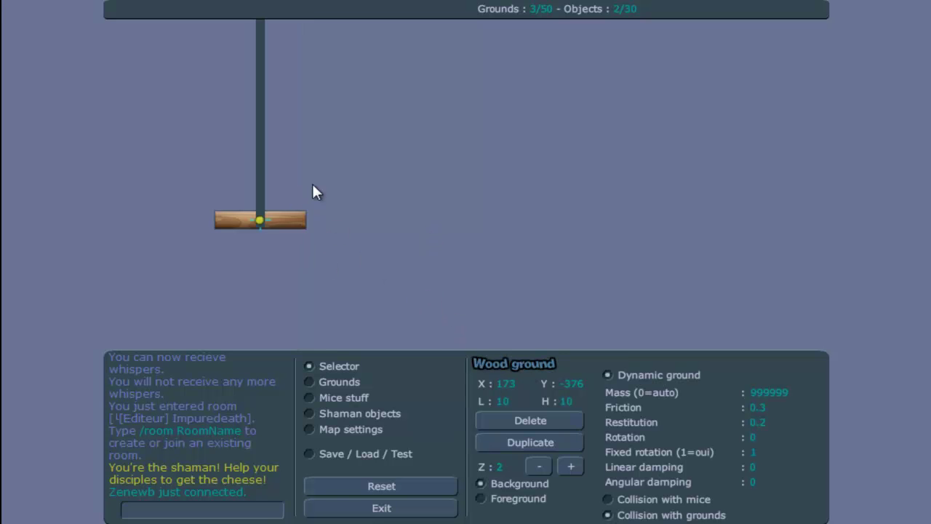
left_click(362, 455)
left_click(607, 368)
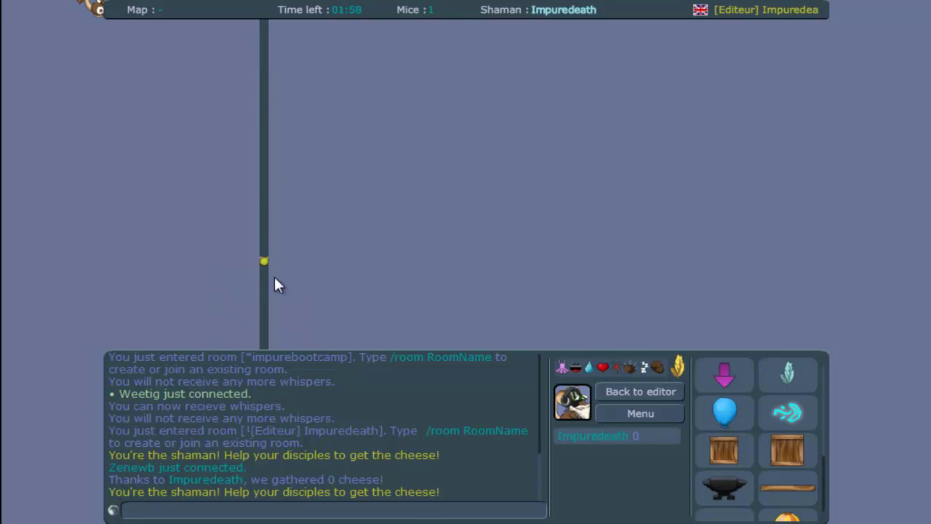
left_click(638, 390)
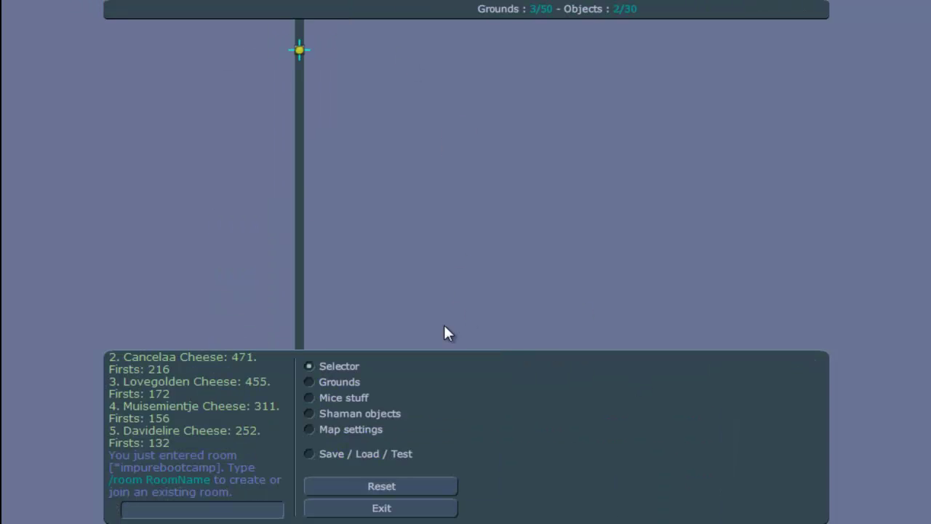
Draw a long horizontal ice ground about 622 by 10 across the tall rectangle, just below its centre nail.
left_click(345, 383)
left_click(489, 383)
left_click_drag(280, 249, 844, 201)
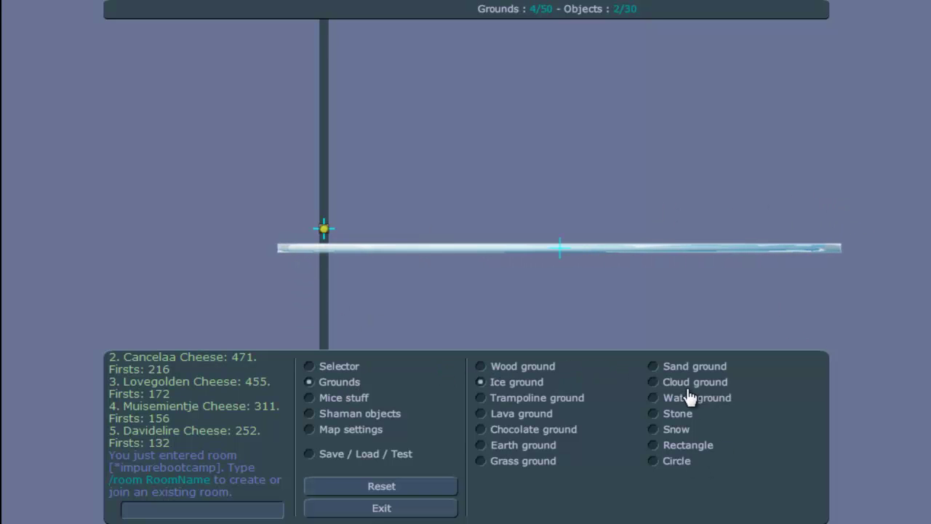
Add a trampoline ground about 19 by 21, rotate it 45 degrees and move it onto the ice ground beside the rectangle.
left_click(528, 400)
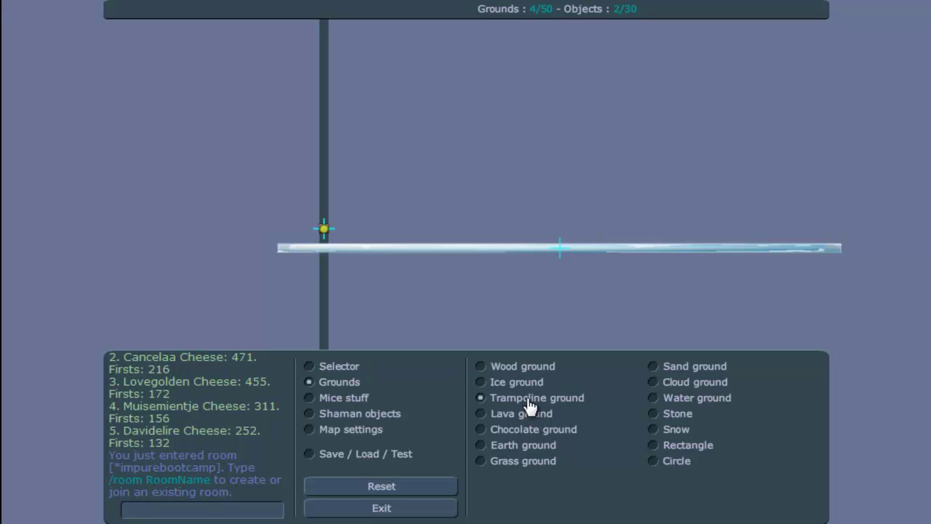
left_click(377, 368)
left_click(383, 288)
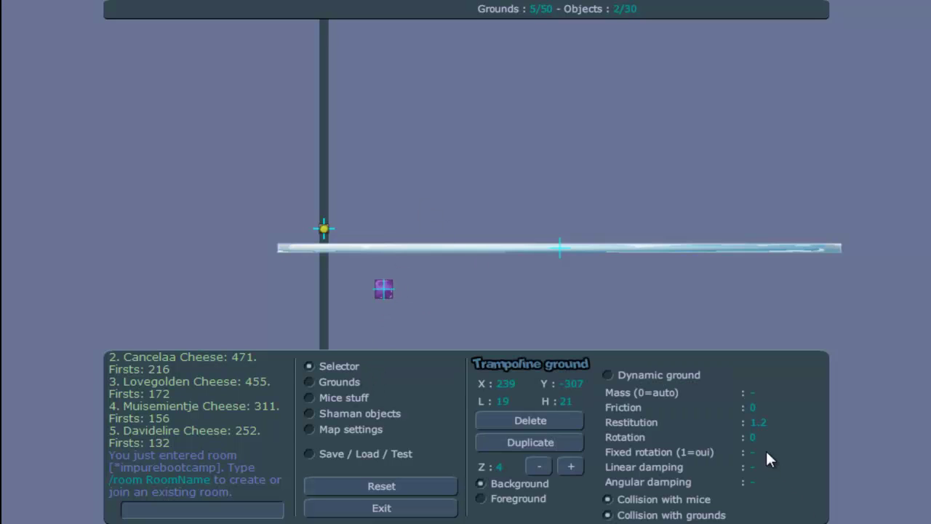
type("45")
left_click_drag(384, 290, 309, 251)
Lower the ice ground to about Y -349 and move the trampoline to its left end at about X 122, Y -368.
left_click(347, 256)
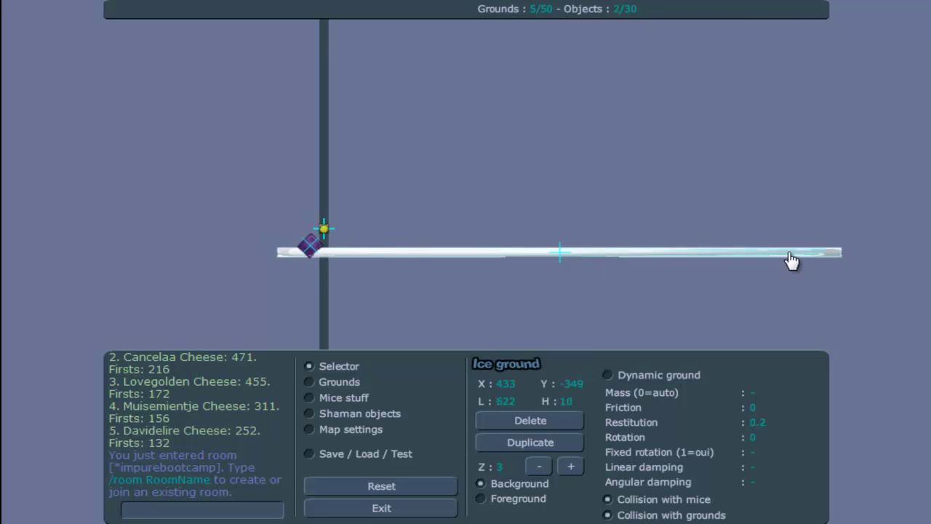
left_click(313, 250)
left_click_drag(310, 250, 313, 251)
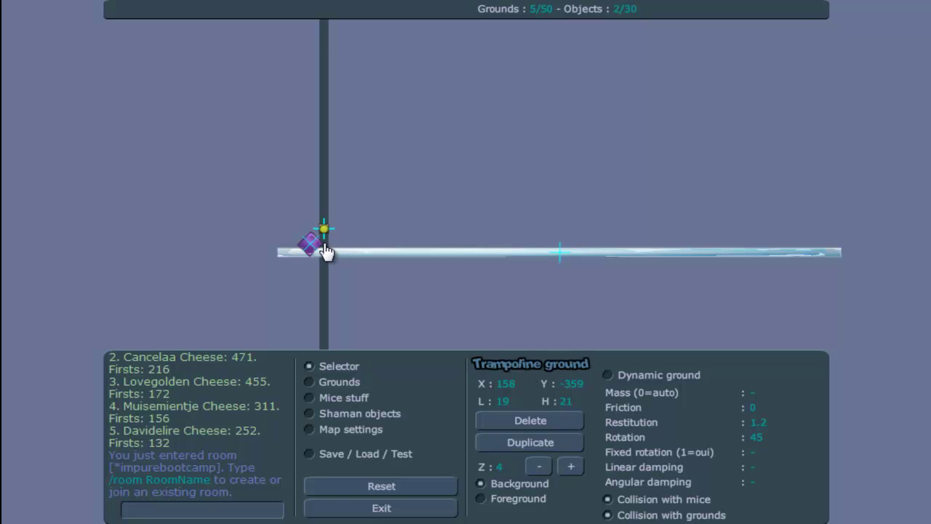
left_click_drag(326, 251, 295, 242)
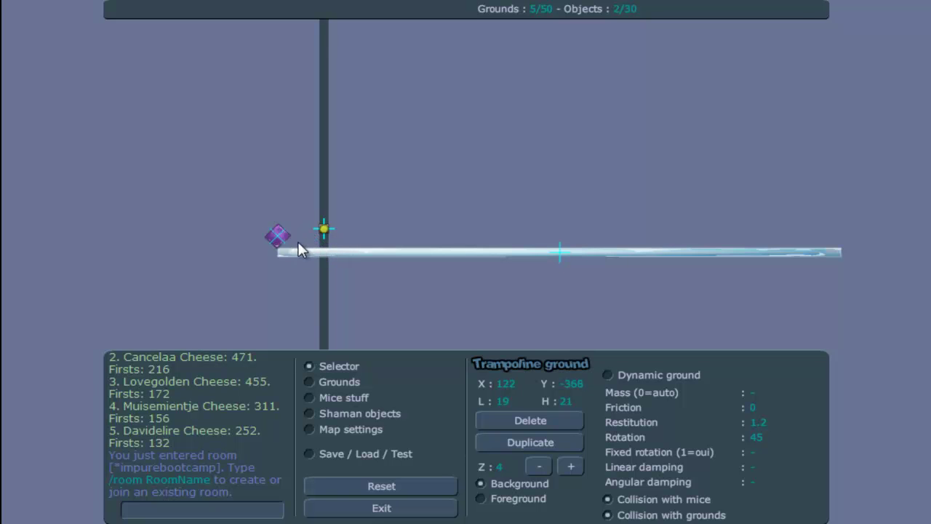
Enlarge the trampoline ground to 229 by 221 and move it away from the nail to about X 11, Y -362.
double_click(503, 399)
type("229")
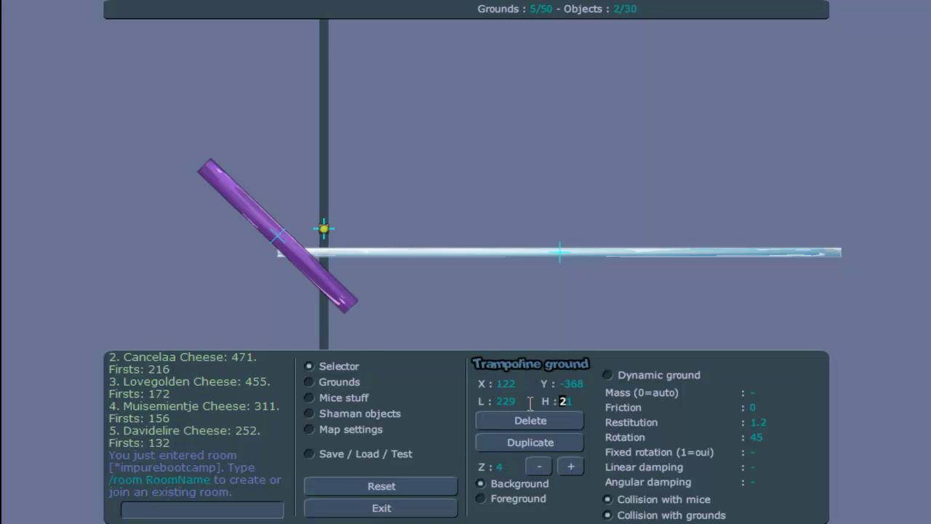
double_click(566, 401)
type("221")
left_click_drag(327, 231, 227, 235)
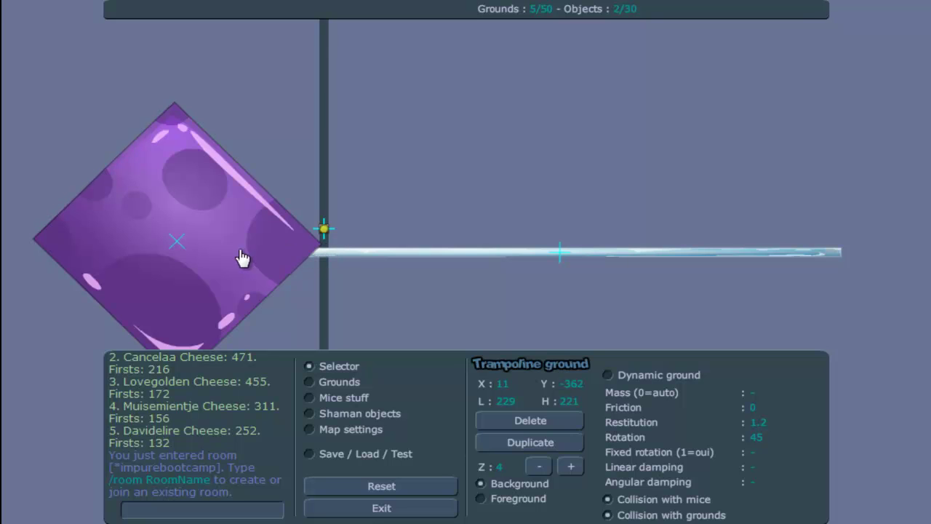
Replace the oversized trampoline with a circle of size about 15 at about X 154, Y -356, with restitution 1.2.
left_click(495, 421)
left_click(355, 385)
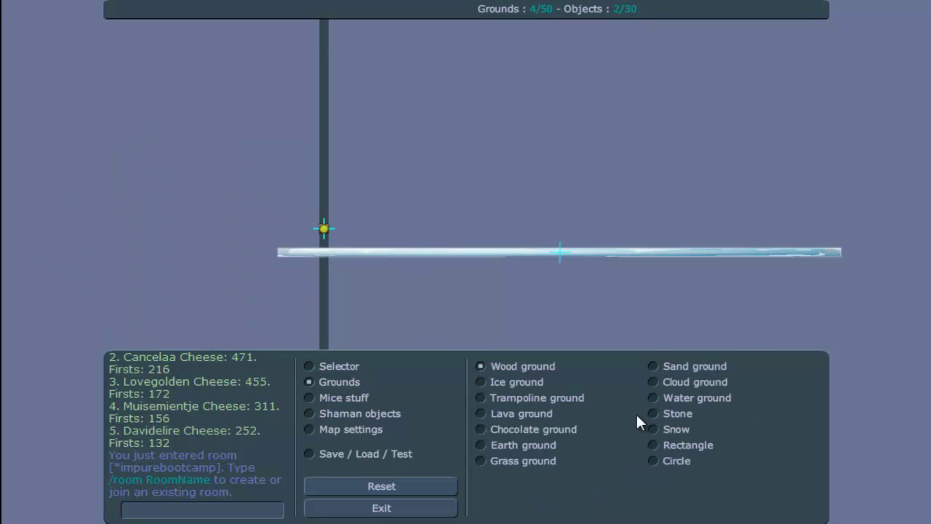
left_click(677, 463)
mouse_move(280, 251)
left_mouse_down()
mouse_move(386, 316)
mouse_move(313, 259)
left_mouse_up()
left_click(340, 367)
double_click(757, 423)
type("1.2")
left_click(308, 254)
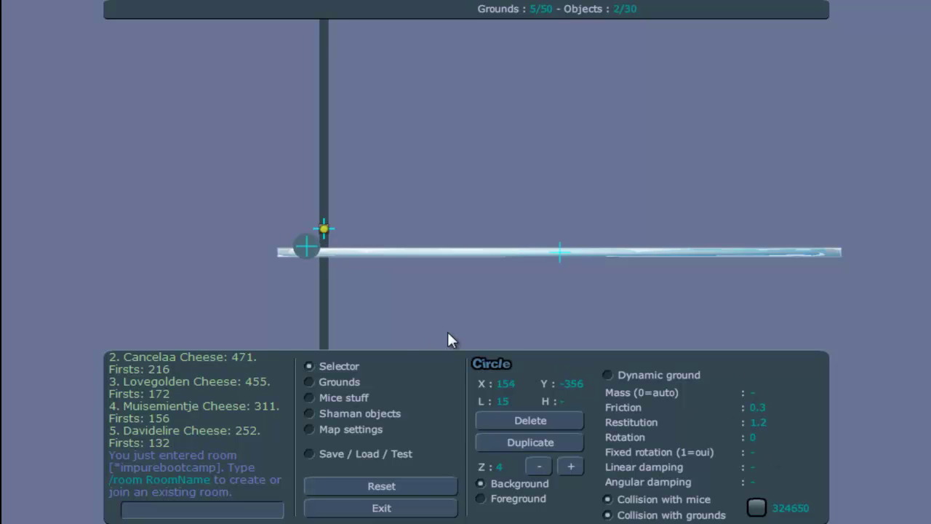
Set the tall dynamic rectangle's rotation to 90 degrees, then test the map and return to the editor.
left_click(326, 212)
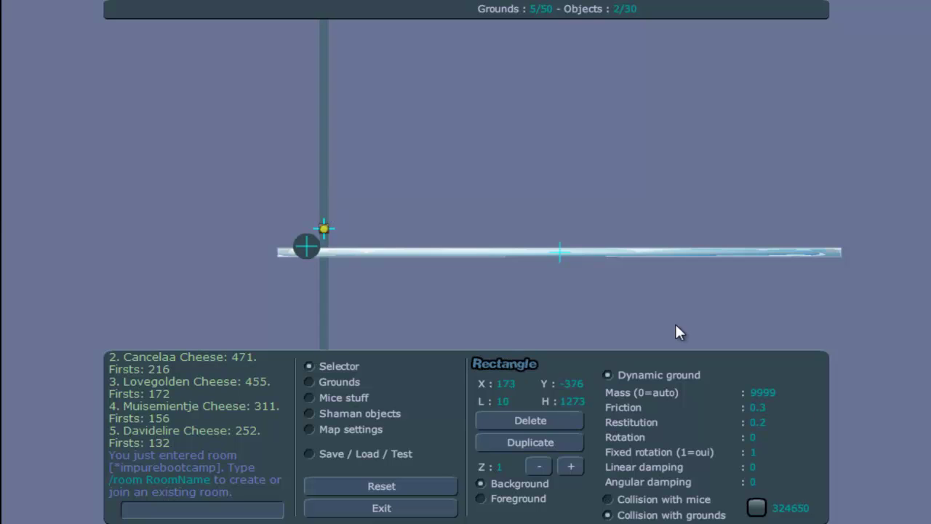
type("90")
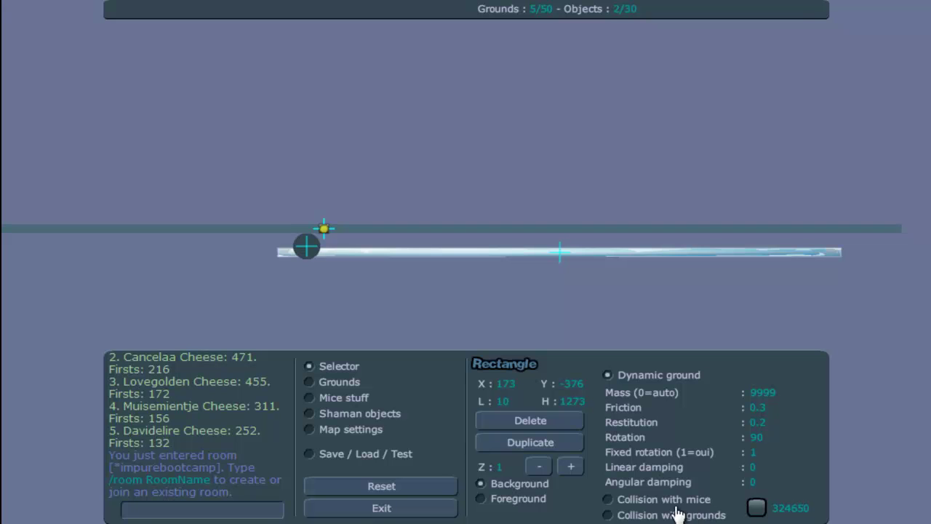
left_click(405, 454)
left_click(586, 367)
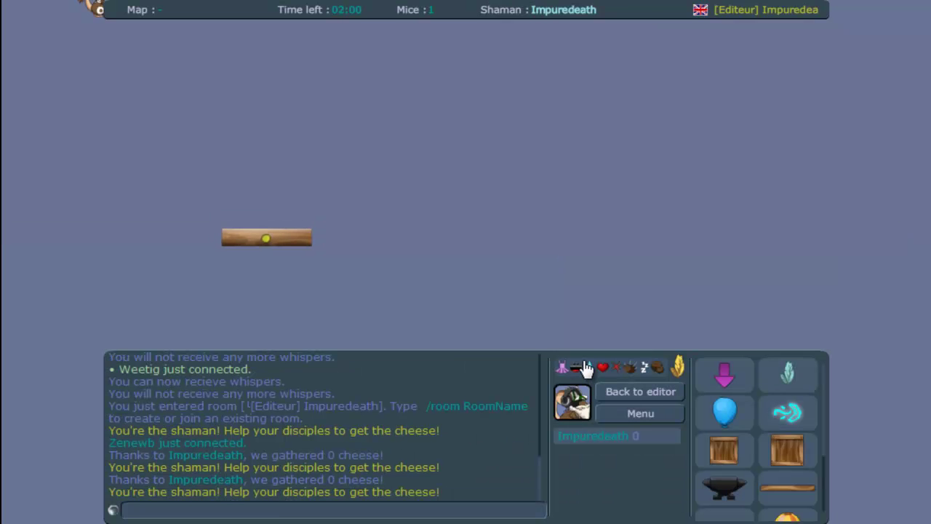
left_click(650, 393)
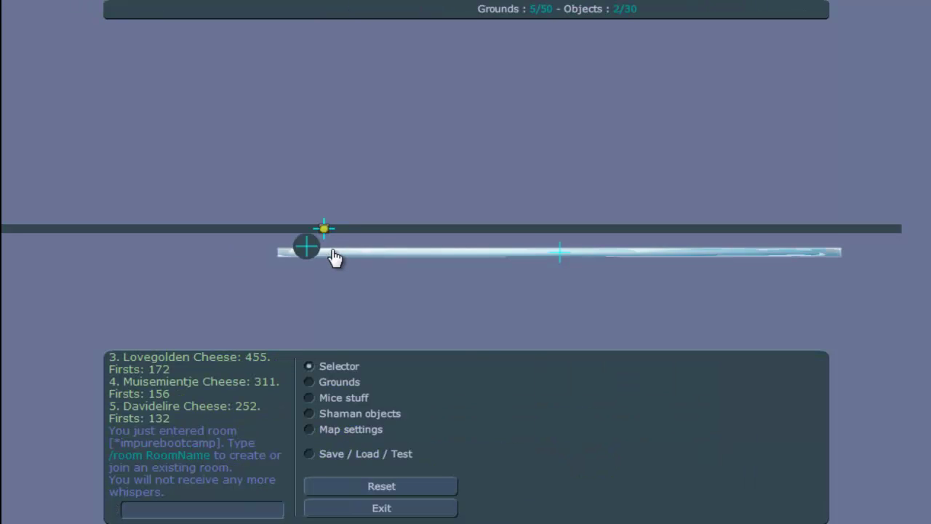
Lower the ice ground slightly, move the circle to about X 155, Y -348, and run another map test before returning to the editor.
left_click(332, 259)
left_click_drag(309, 250, 313, 261)
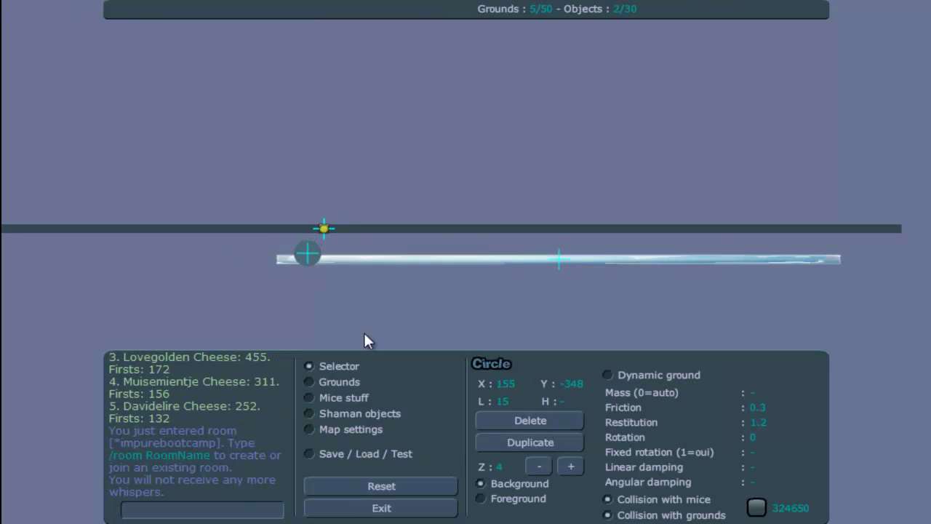
left_click(360, 454)
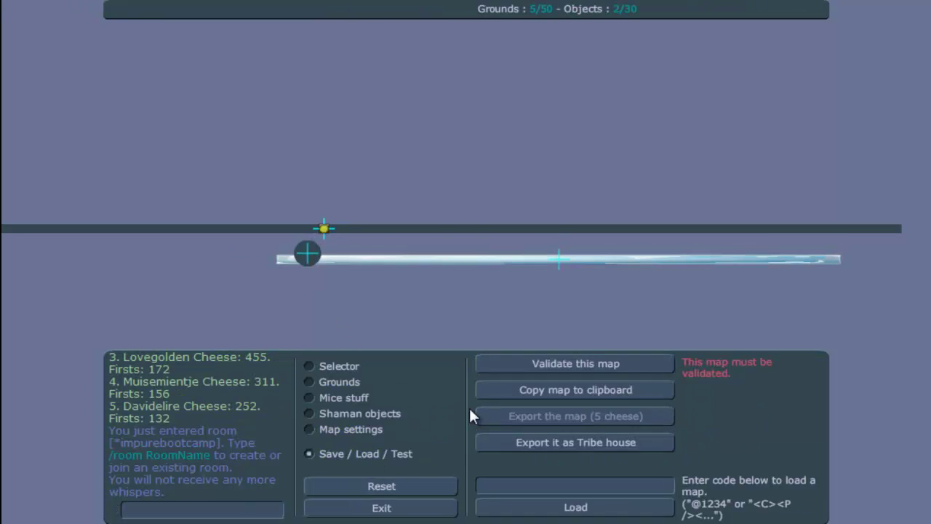
left_click(525, 374)
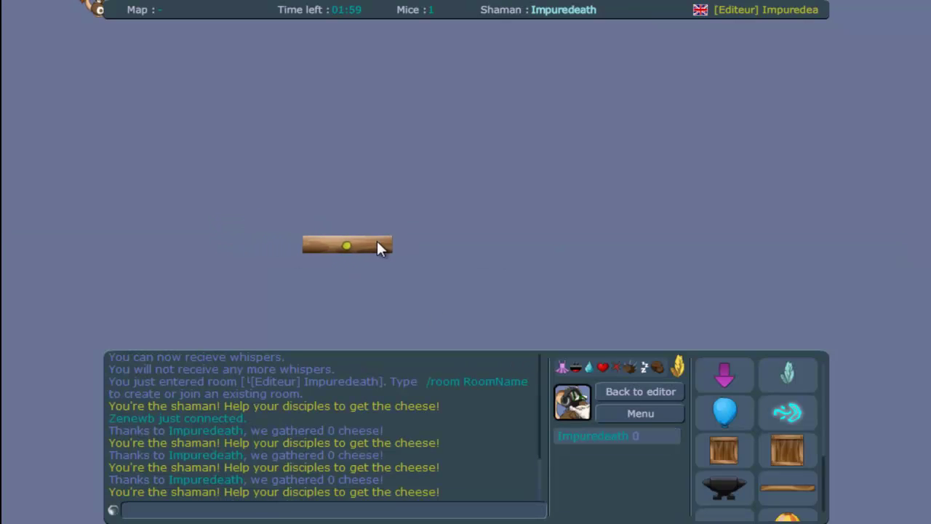
left_click(630, 392)
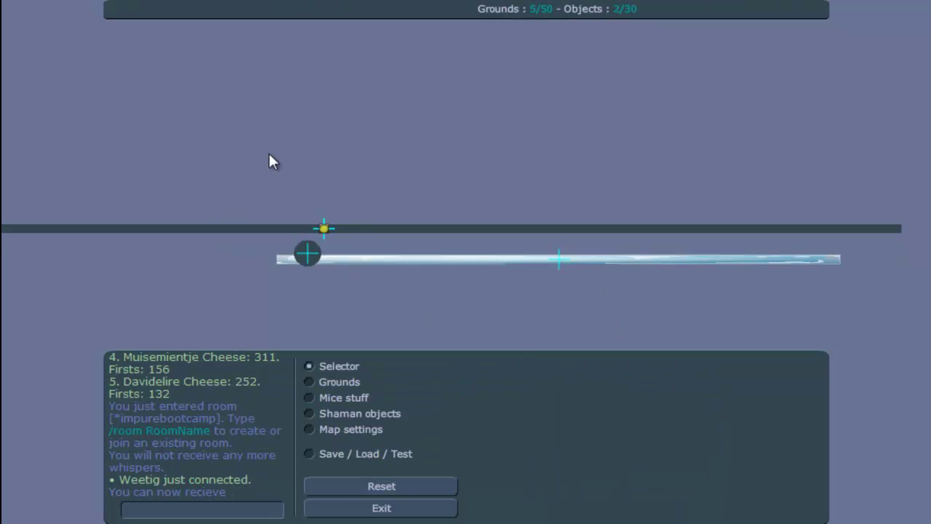
Replace the circle with a 10 by 10 trampoline ground rotated 45 degrees at about X 157, Y -361.
left_click(308, 253)
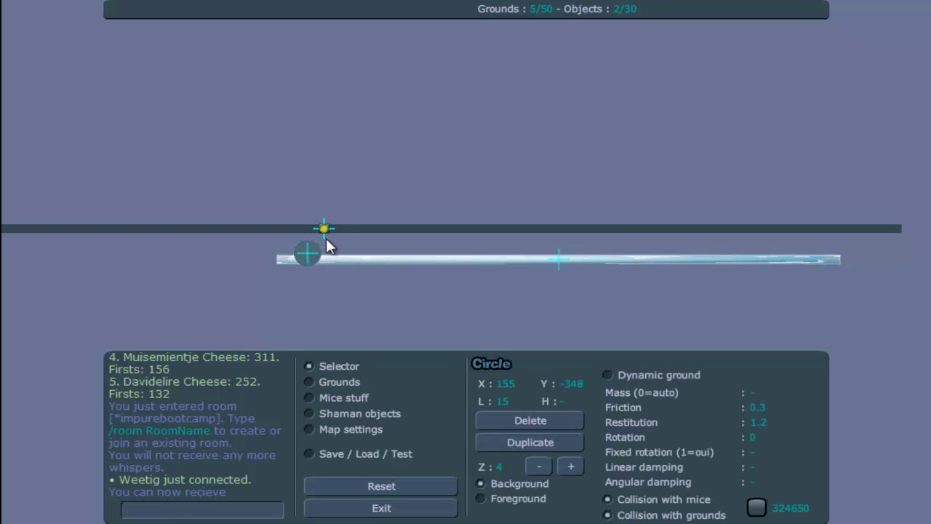
left_click(497, 422)
left_click(327, 384)
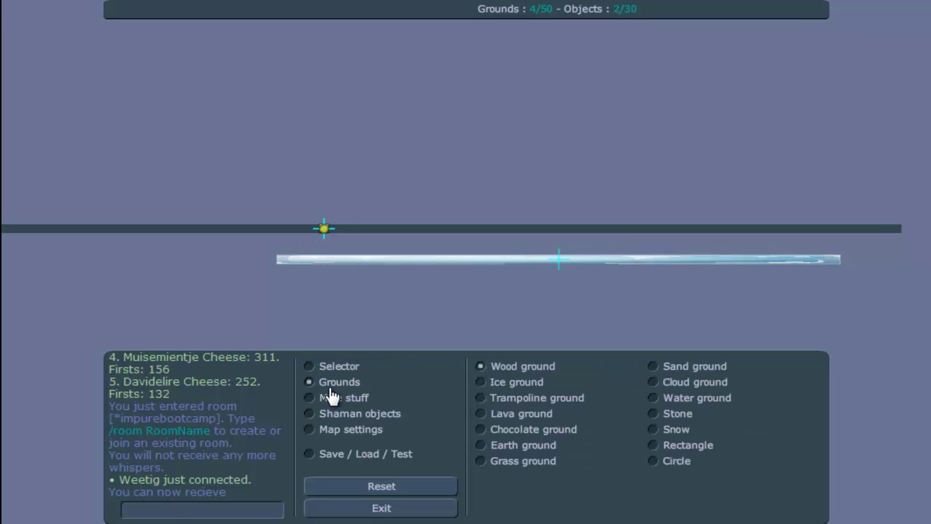
left_click(685, 446)
left_click(507, 397)
left_click(339, 366)
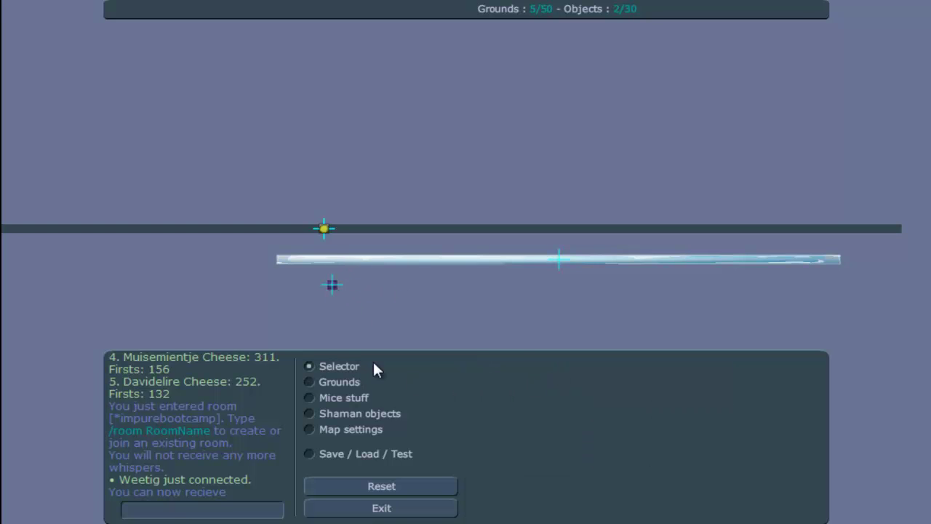
left_click(333, 285)
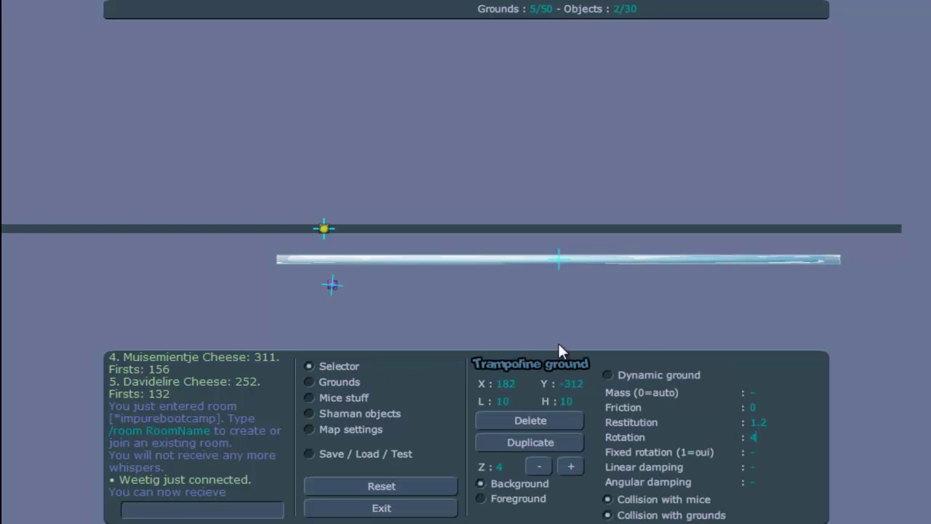
left_click_drag(314, 287, 314, 250)
Add a second 10 by 10 trampoline ground just below the rotated one, and set the rotated one's restitution to 1.5.
left_click(340, 382)
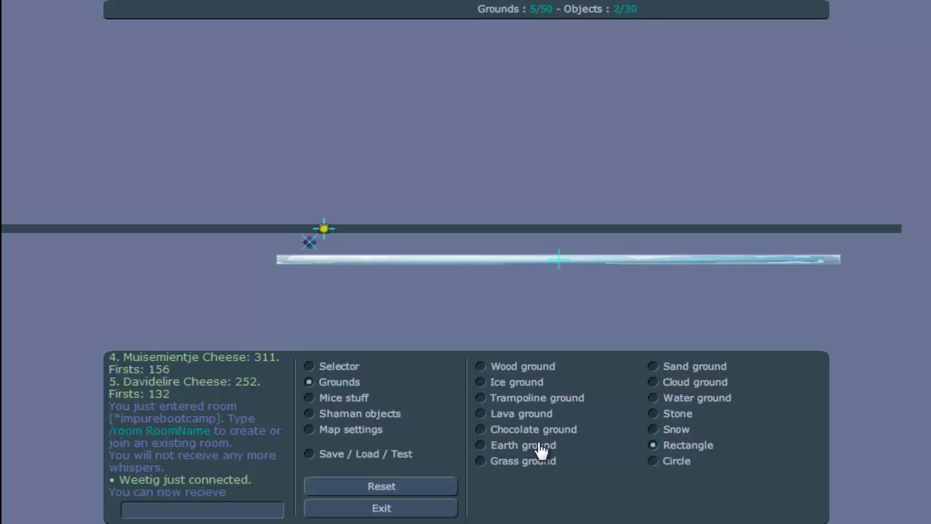
left_click(538, 398)
left_click(311, 251)
left_click(363, 365)
left_click(311, 248)
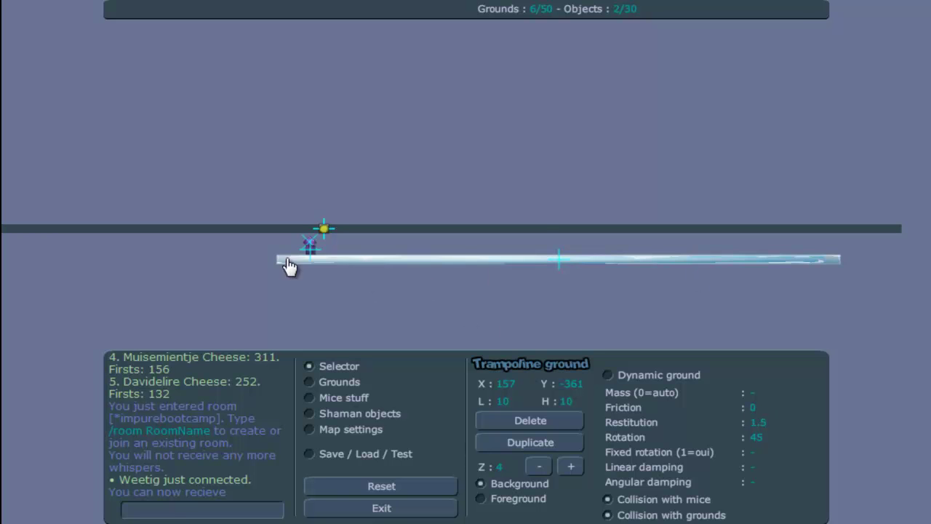
Duplicate the unrotated trampoline and place the copy at the ice ground's far end at about X 721, Y -349, with restitution 1.
left_click(316, 256)
left_click(534, 443)
left_click_drag(349, 255, 825, 256)
key("space")
key("Up")
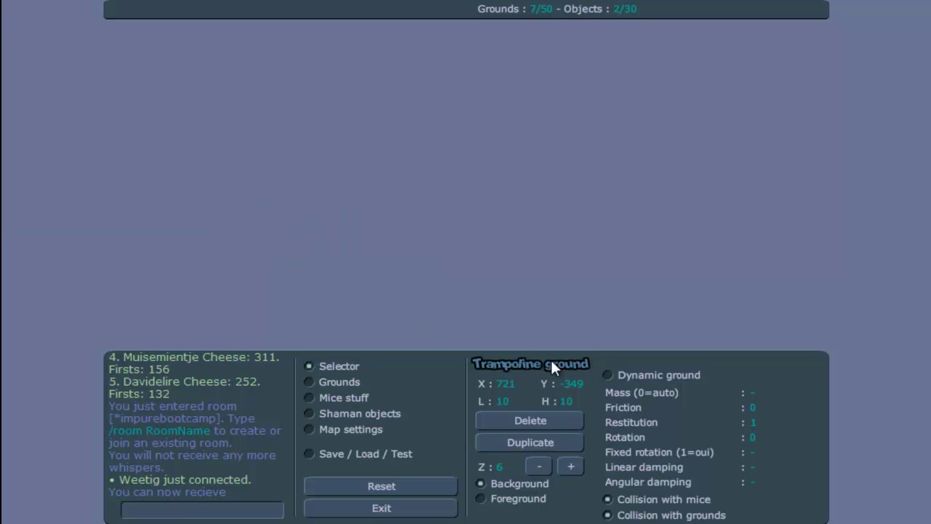
Shift the two trampolines beneath the nail slightly right, the rotated one to about X 162, and test the map before returning.
left_click(382, 186)
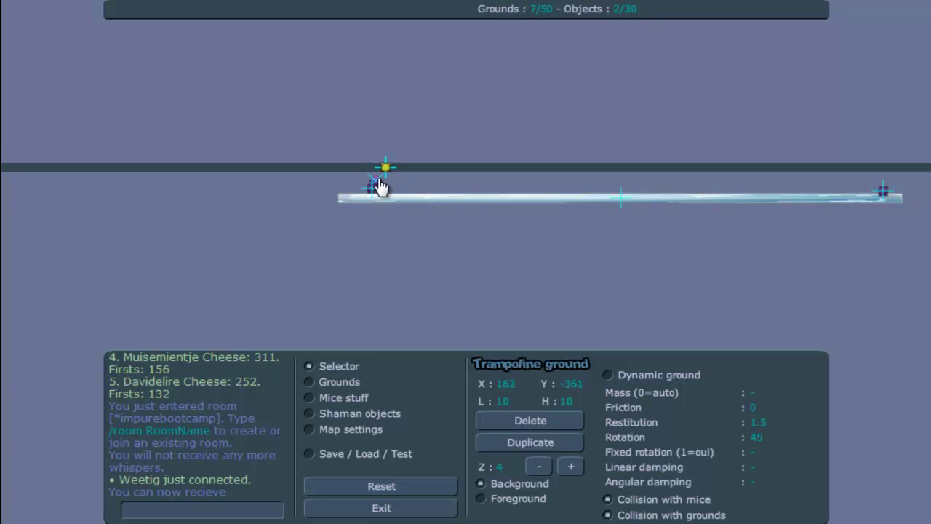
left_click(378, 191)
left_click(408, 454)
left_click(621, 363)
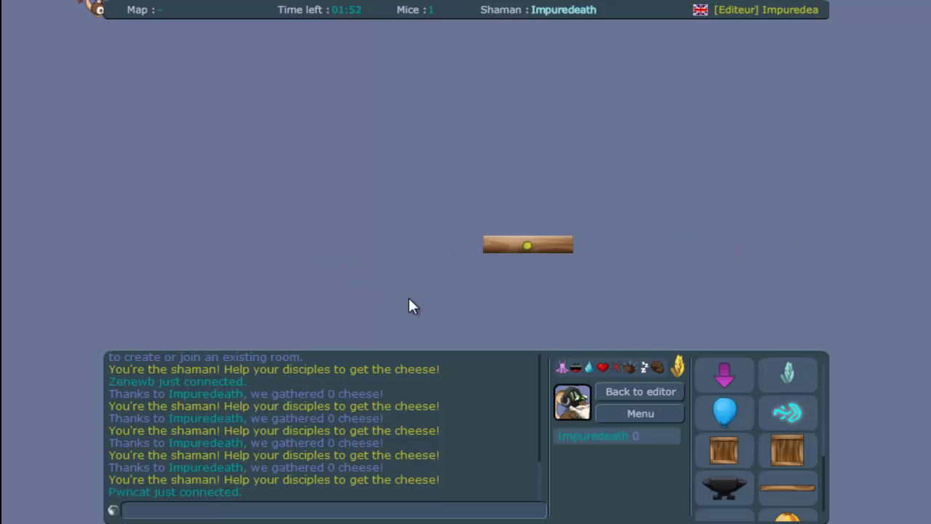
left_click(643, 393)
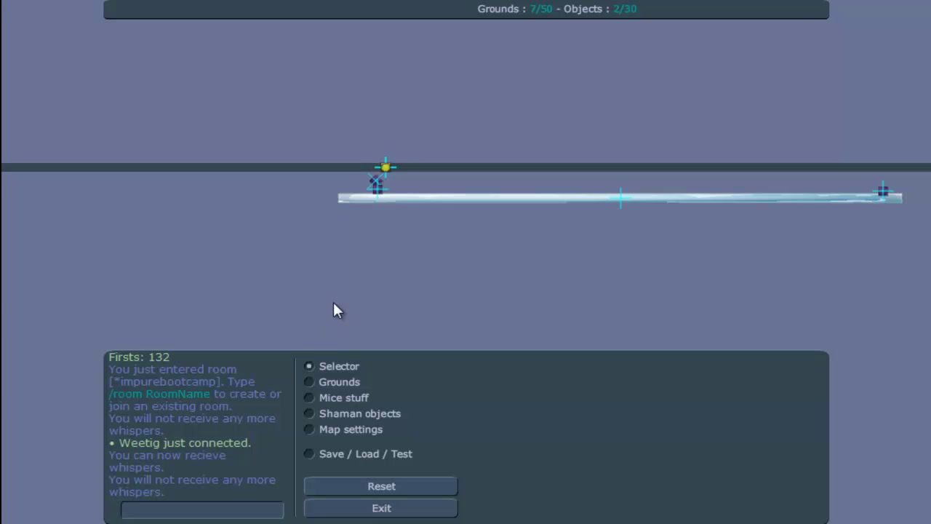
Place a mice spawn just above the wood plank and test the map by running and jumping on the moving plank.
left_click(355, 399)
left_click(511, 400)
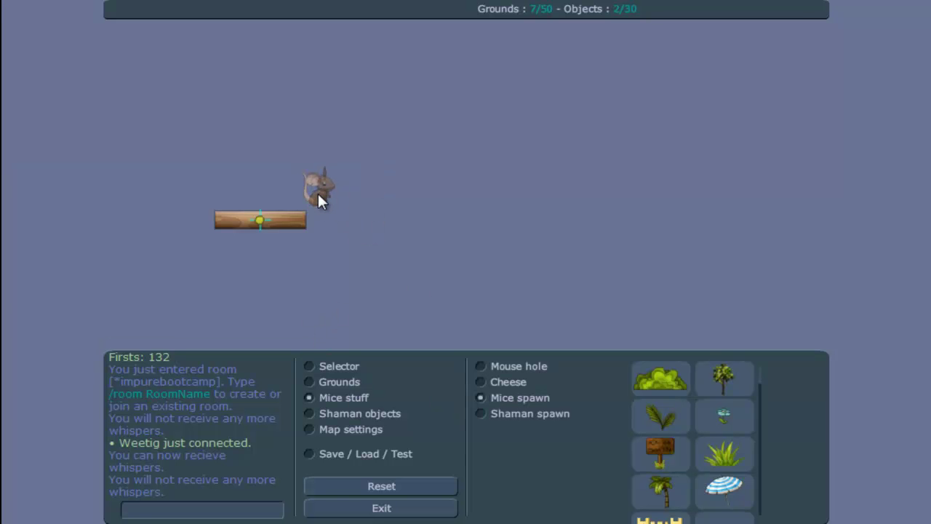
left_click(379, 452)
left_click(583, 369)
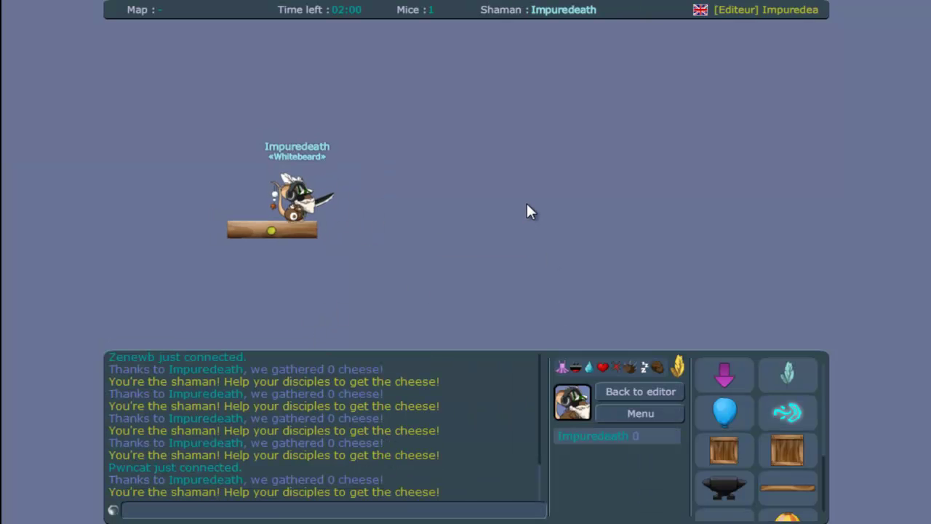
key("Right")
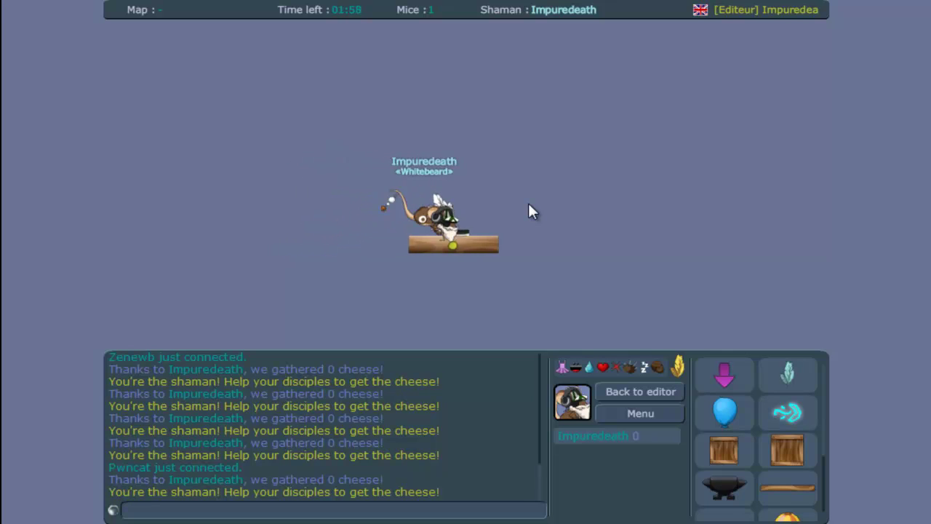
key("Up")
key("Left")
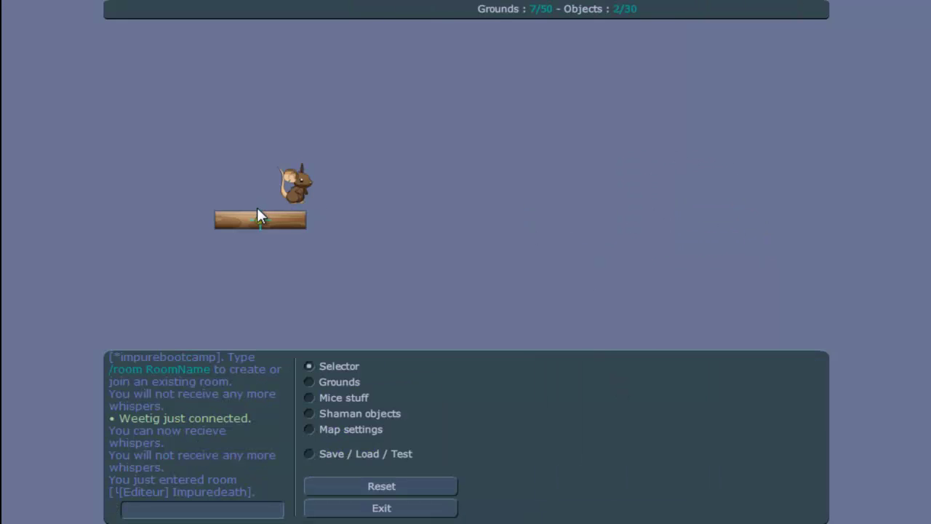
Check the wood plank's properties, then test the map by summoning a right-facing cannonball and a large box beside the plank.
left_click(260, 219)
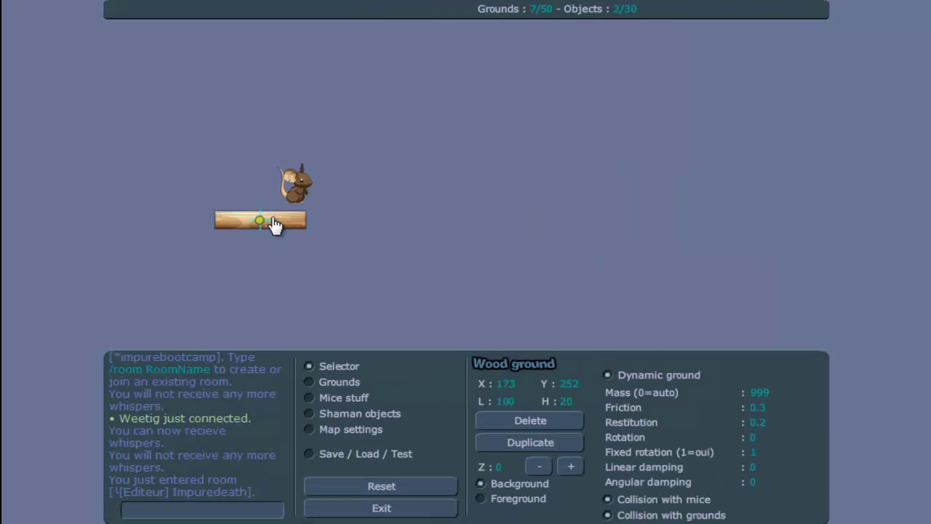
left_click(364, 452)
left_click(666, 366)
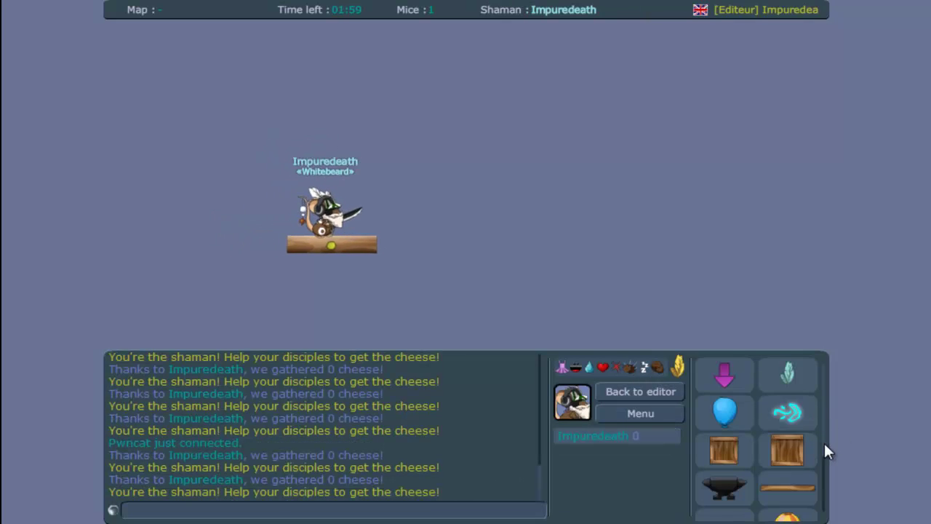
scroll(824, 440, "down", 2)
left_click(787, 489)
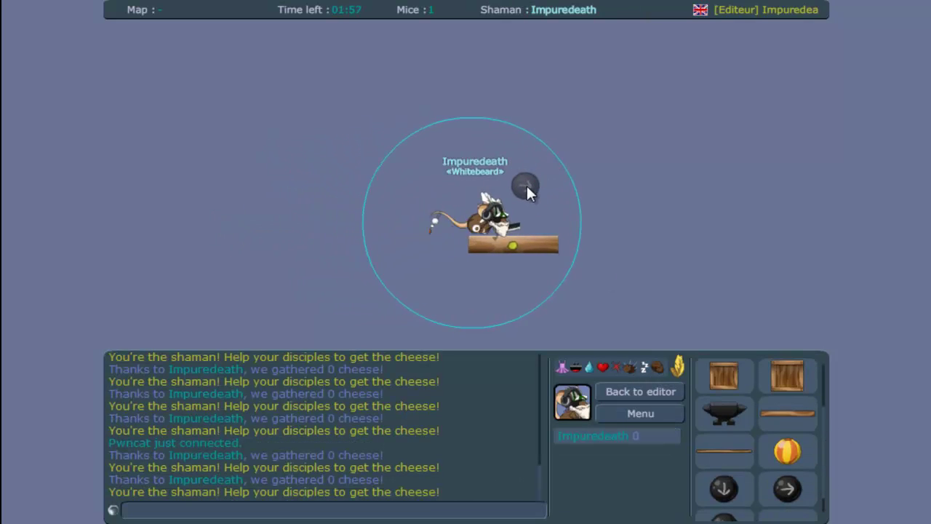
left_click(540, 177)
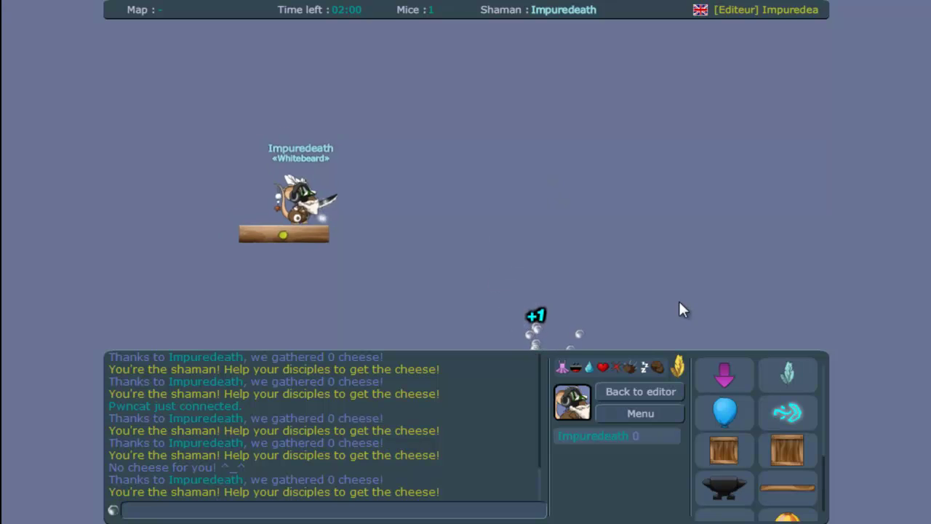
left_click(788, 447)
left_click(491, 203)
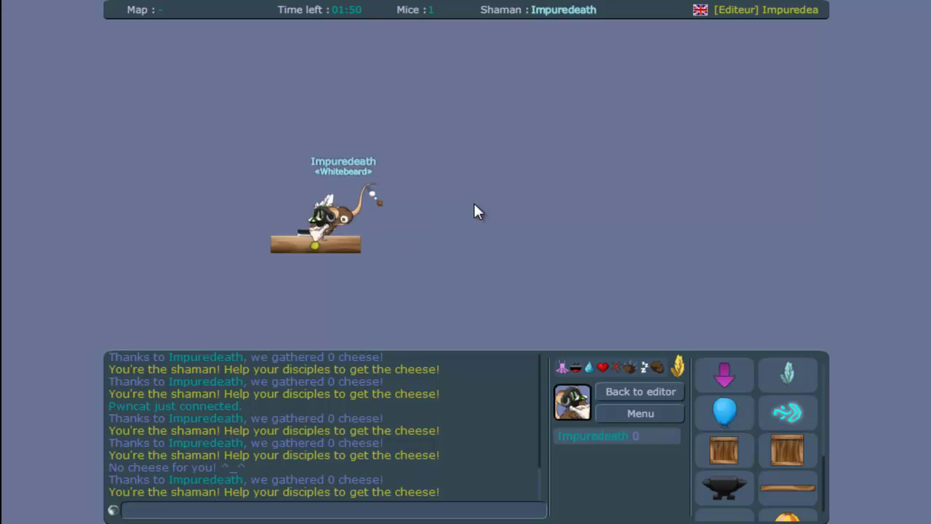
Test riding the moving plank by running and jumping on it, then return to the editor.
key("Left")
key("Up")
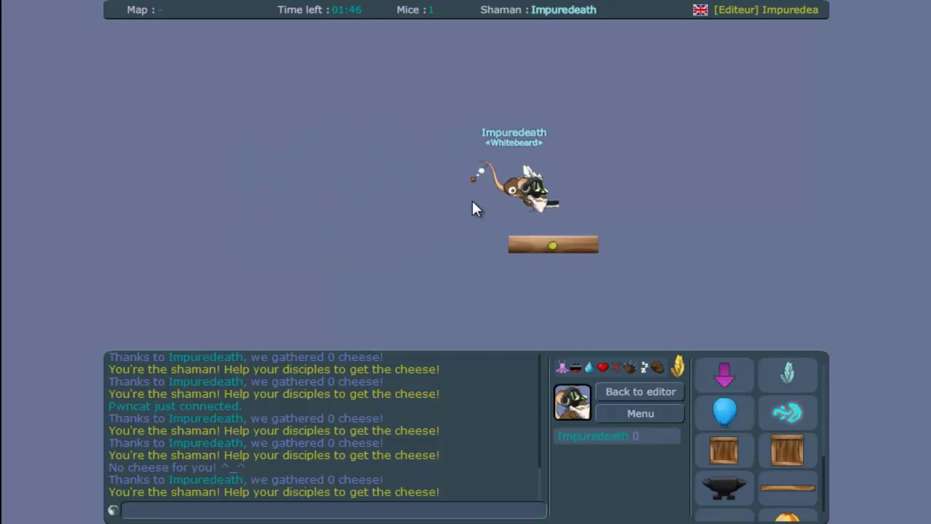
key("Up")
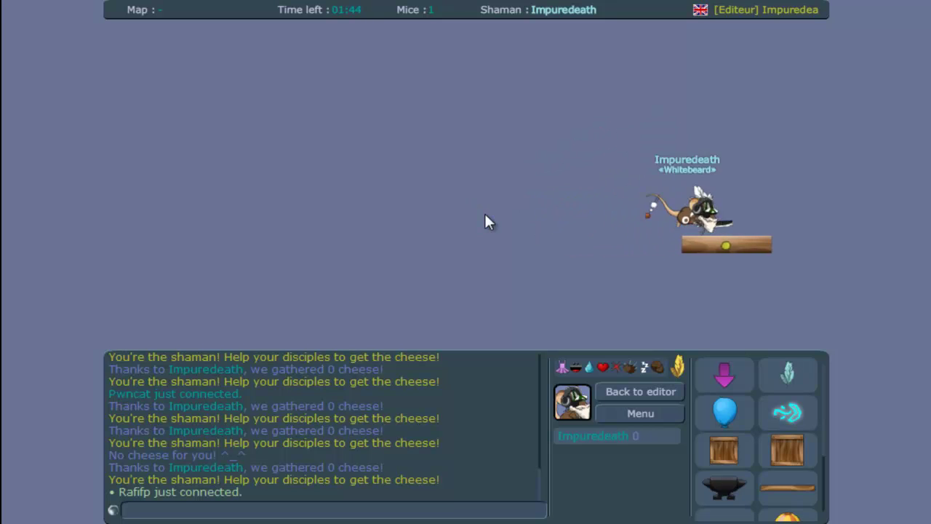
key("Left")
left_click(628, 402)
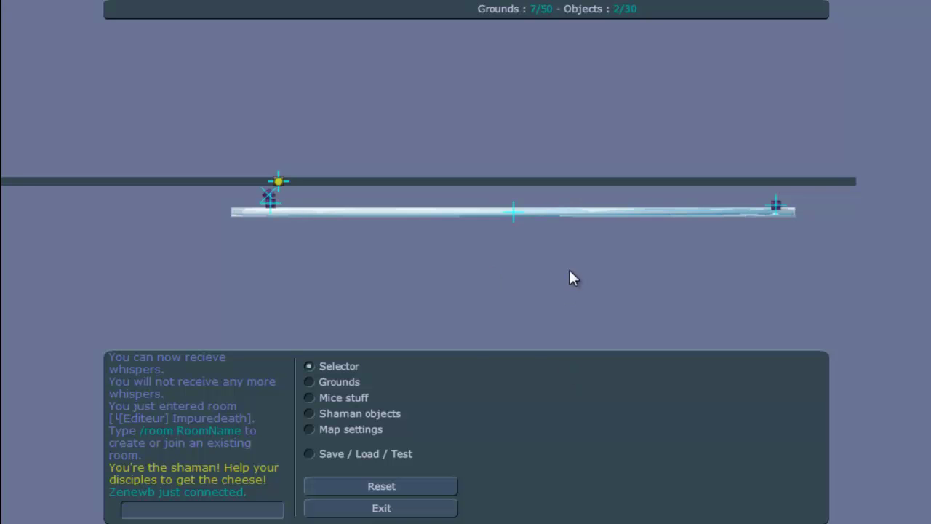
Move the ice ground slightly down and left to about X 424, Y -337.
left_click_drag(561, 221, 557, 225)
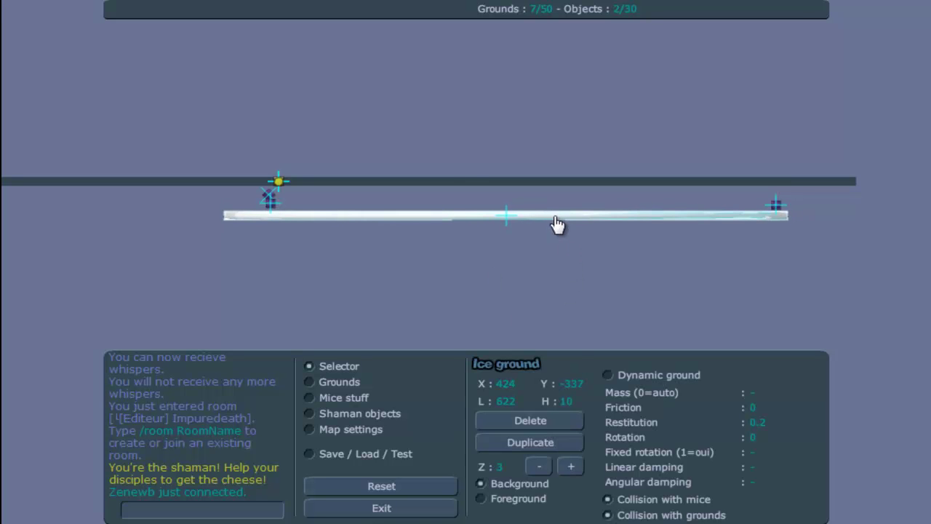
Delete the small grounds at both ends of the long ice ground, along with the ice ground itself.
left_click(268, 208)
left_click(534, 425)
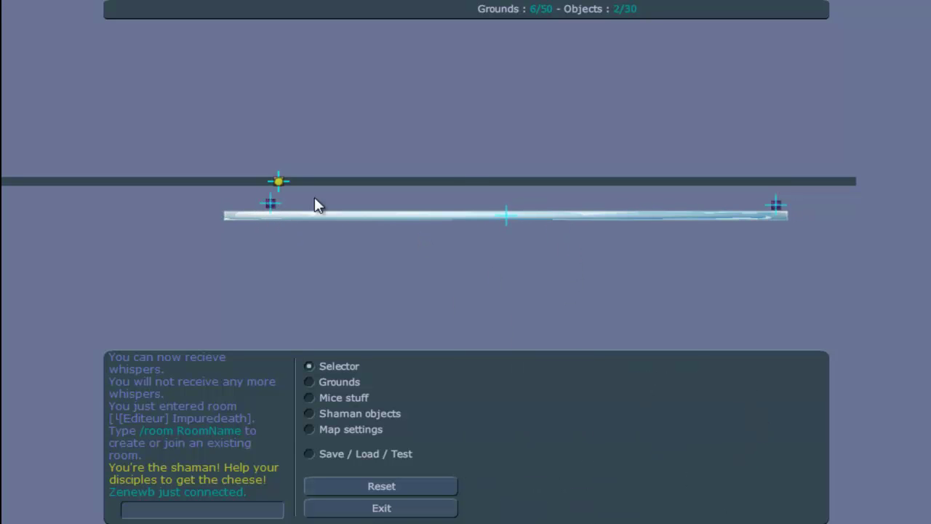
left_click(271, 210)
left_click(536, 422)
left_click(778, 211)
left_click(530, 424)
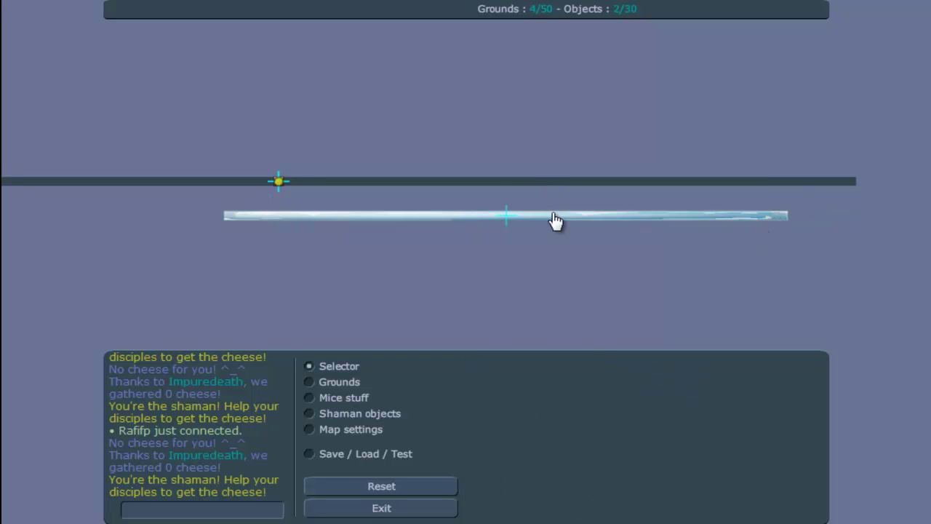
left_click(551, 215)
left_click(503, 425)
Draw three wood grounds below the long rectangle: an end block about 22 by 52, a base about 648 by 41, and a thin strip about 620 by 10.
left_click(309, 382)
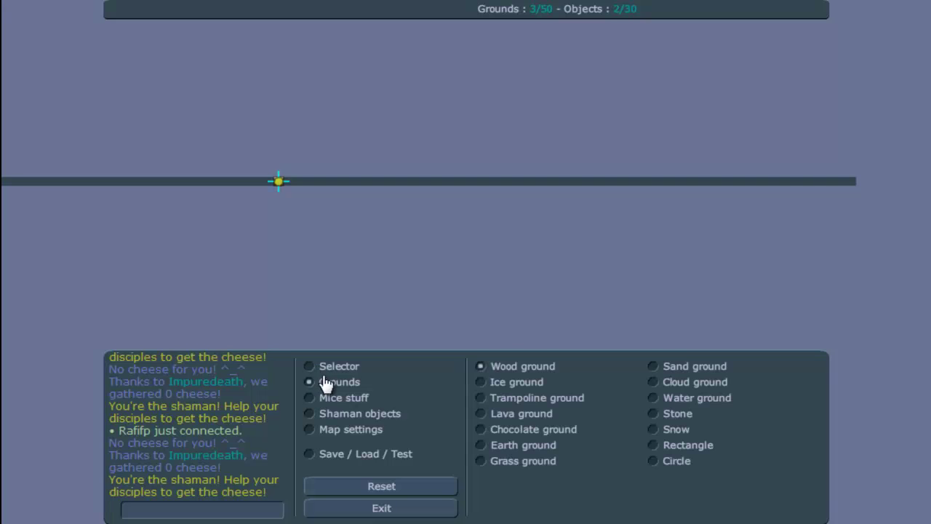
left_click_drag(784, 197, 813, 250)
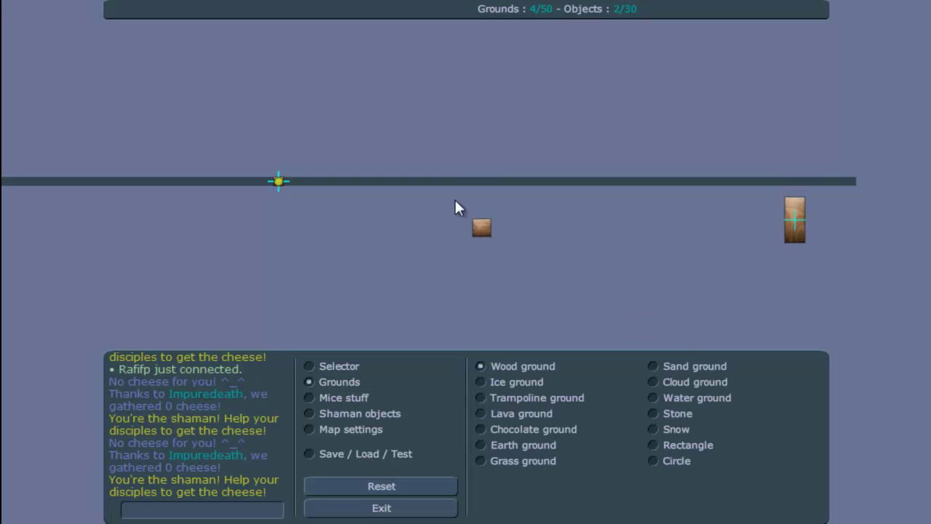
left_click_drag(218, 209, 805, 243)
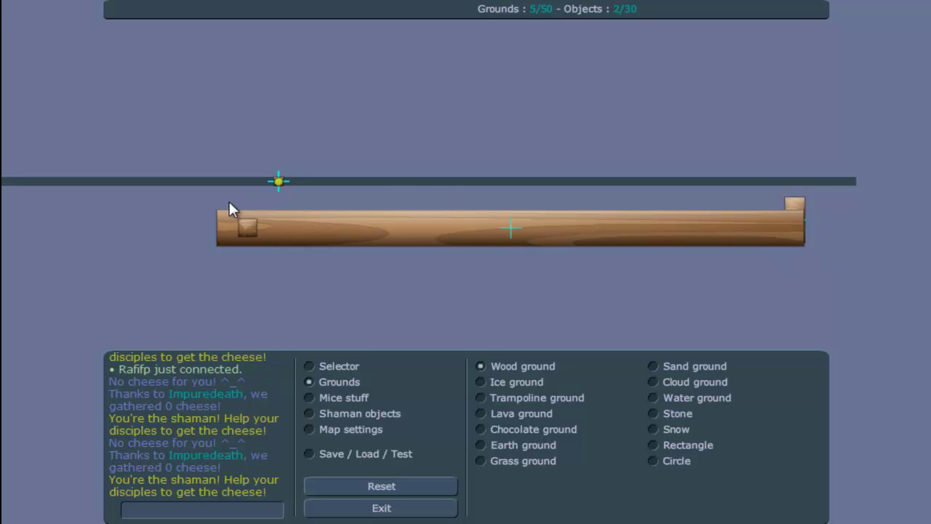
left_click_drag(220, 200, 784, 191)
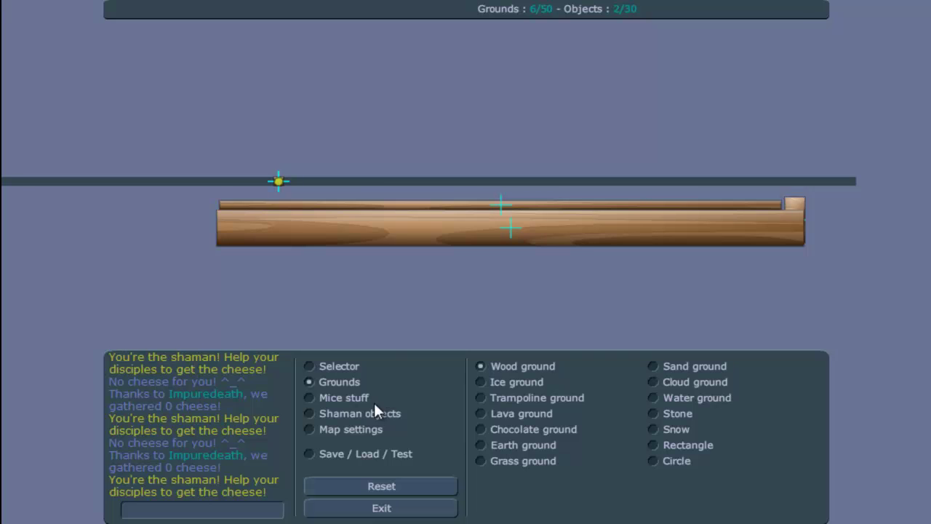
Raise the small wood end block to about Y -340 and set the thin wood strip's restitution to "....".
left_click(357, 367)
left_click(548, 207)
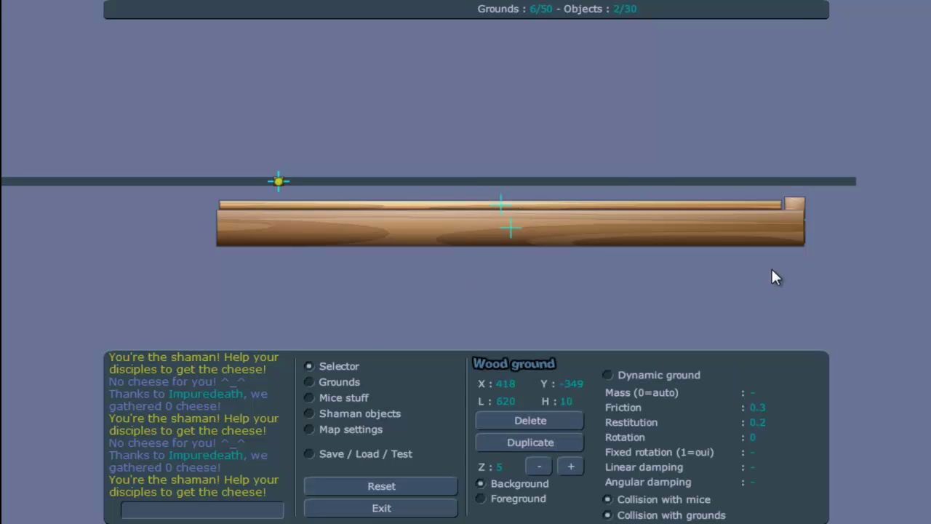
left_click_drag(798, 205, 796, 197)
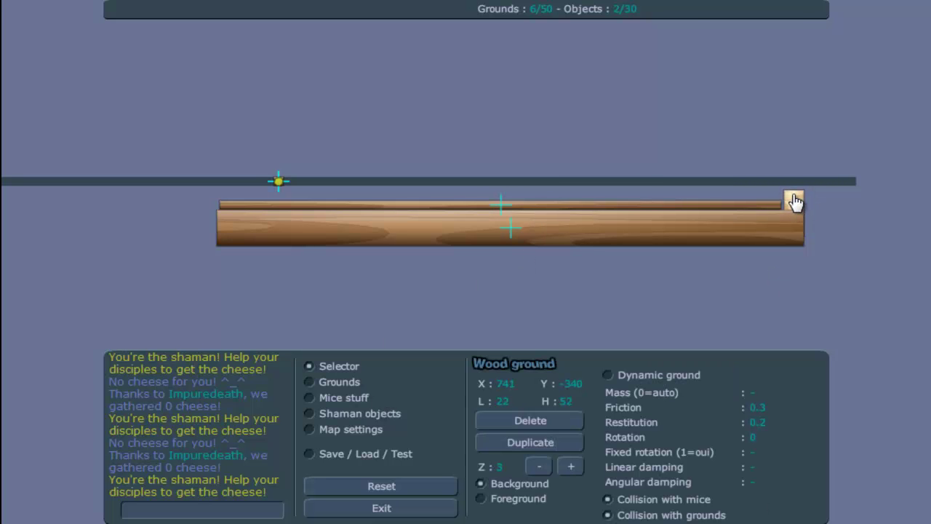
left_click(744, 205)
left_click(770, 420)
key("BackSpace")
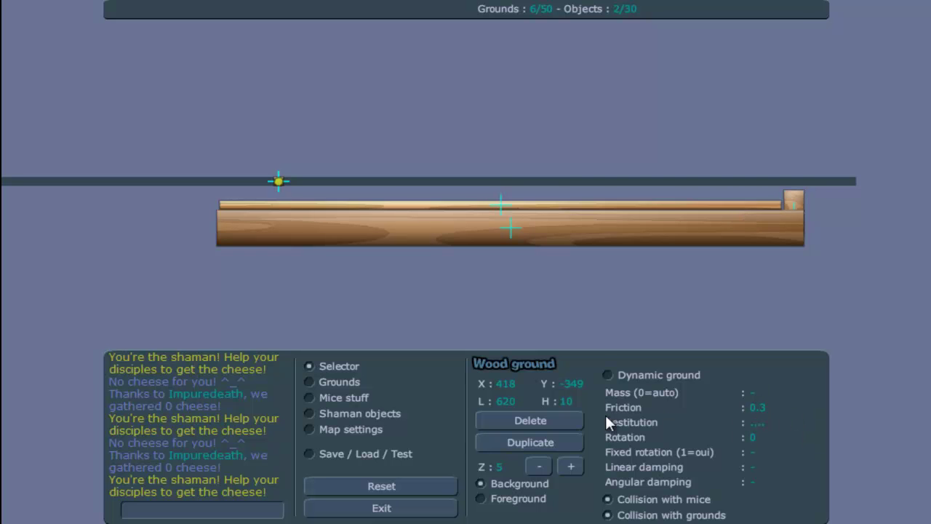
key("Down")
Draw a small wood ground directly beneath the mice spawn, test the map, and return to the editor.
left_click(339, 383)
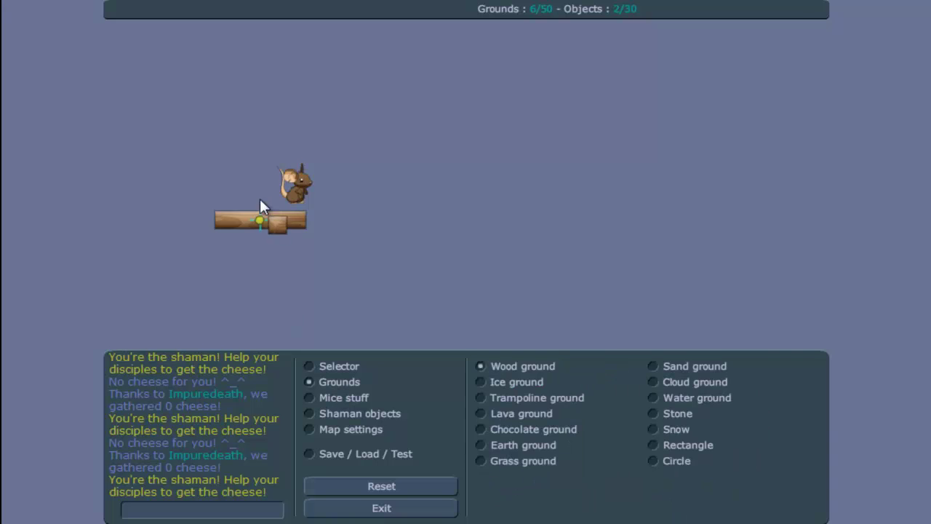
left_click_drag(312, 204, 315, 215)
left_click(377, 458)
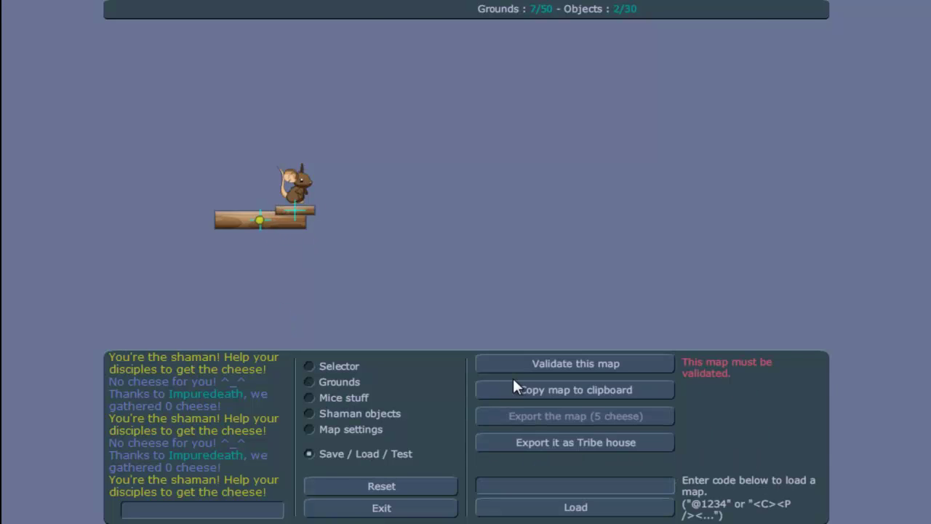
left_click(513, 365)
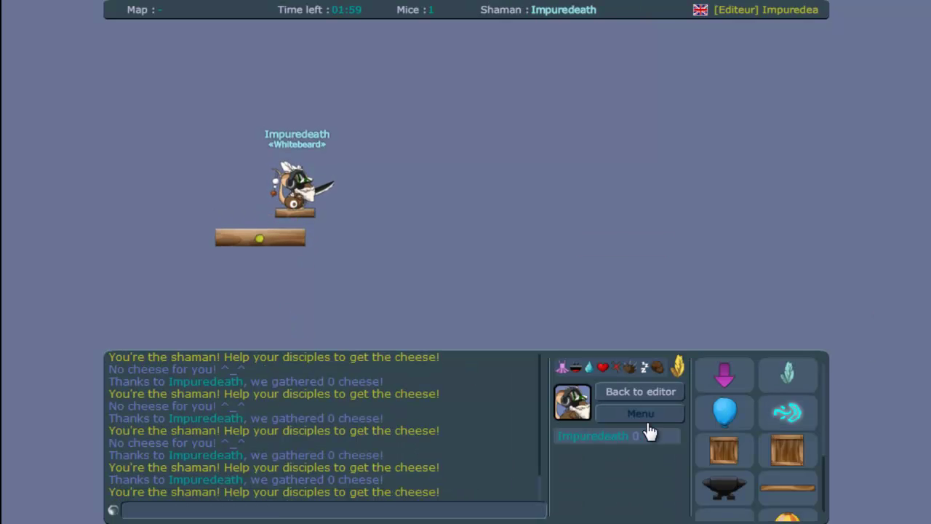
left_click(646, 395)
Move the small wood ground and mice spawn up and left, with the spawn at about X 195, Y 193, and test the map.
left_click_drag(306, 210, 288, 157)
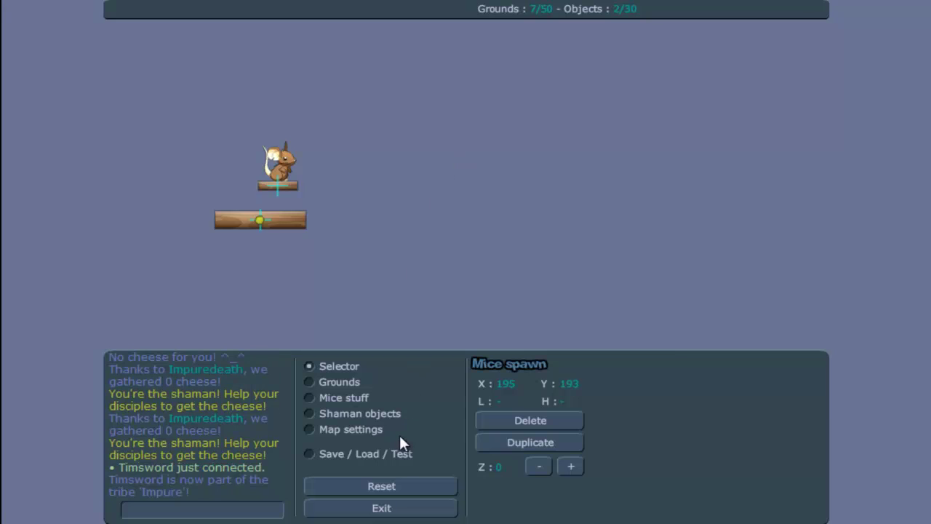
left_click(400, 455)
left_click(573, 366)
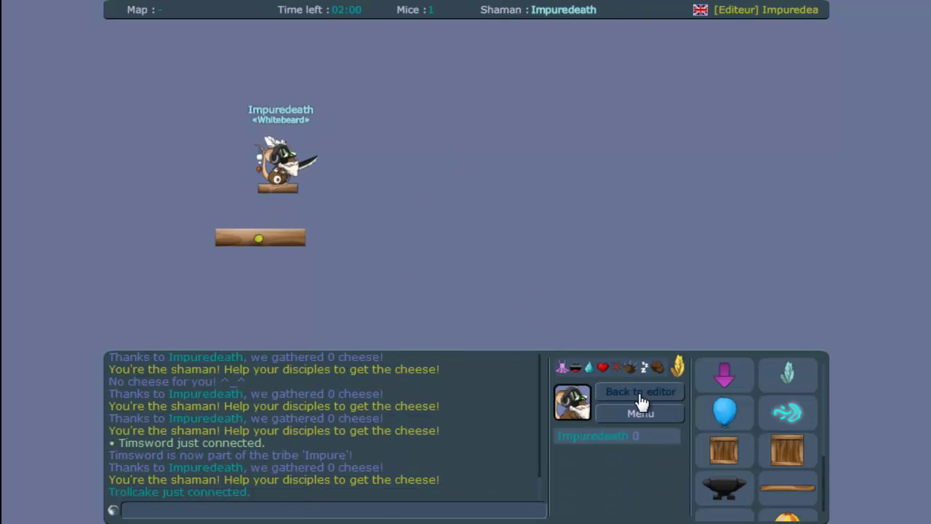
left_click(640, 393)
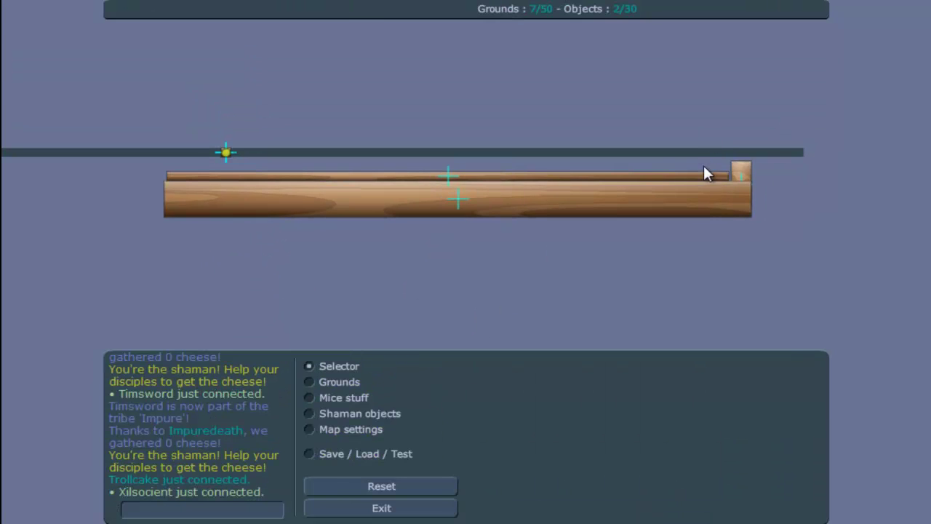
Make the thin wood strip dynamic with mass 999999, friction 20 and fixed rotation 1.
left_click(705, 175)
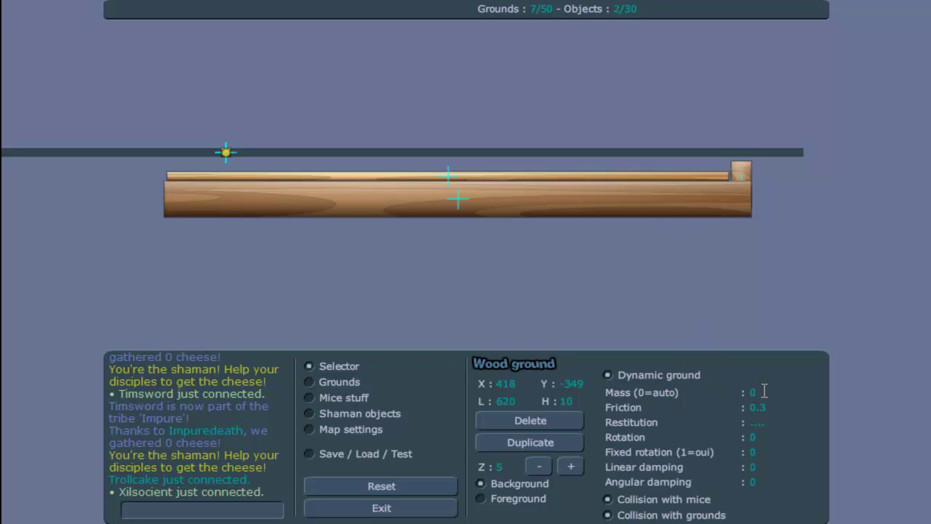
key("Tab")
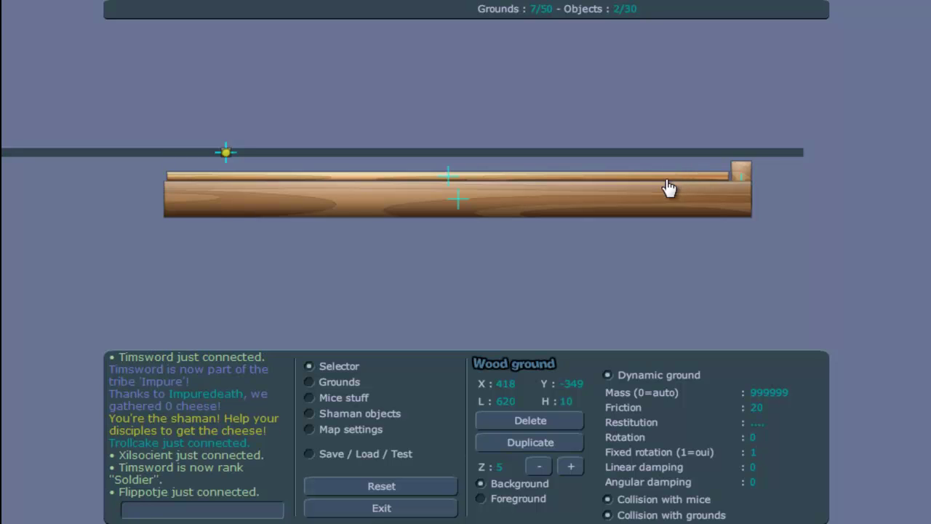
Set restitution to "...." on the wood end block and the large wood base, and set the base's friction to 0.
left_click(754, 171)
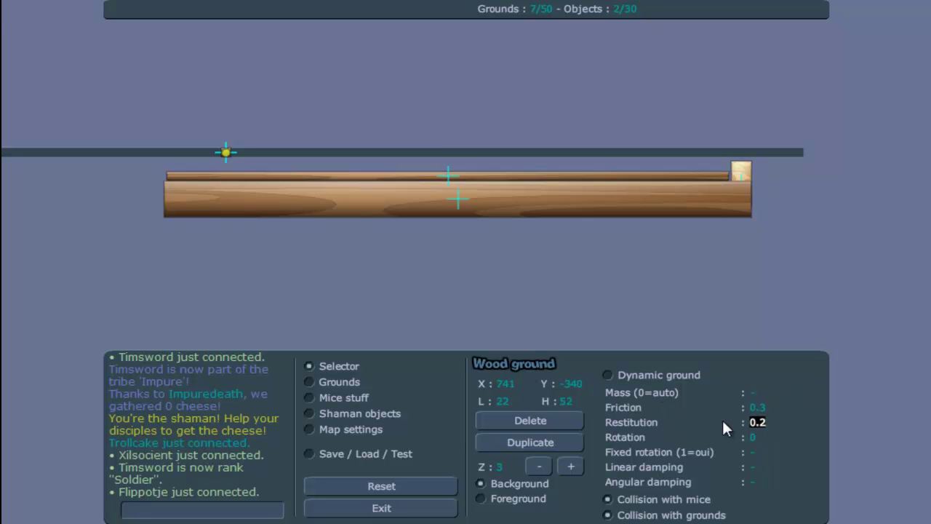
key("BackSpace")
left_click(752, 211)
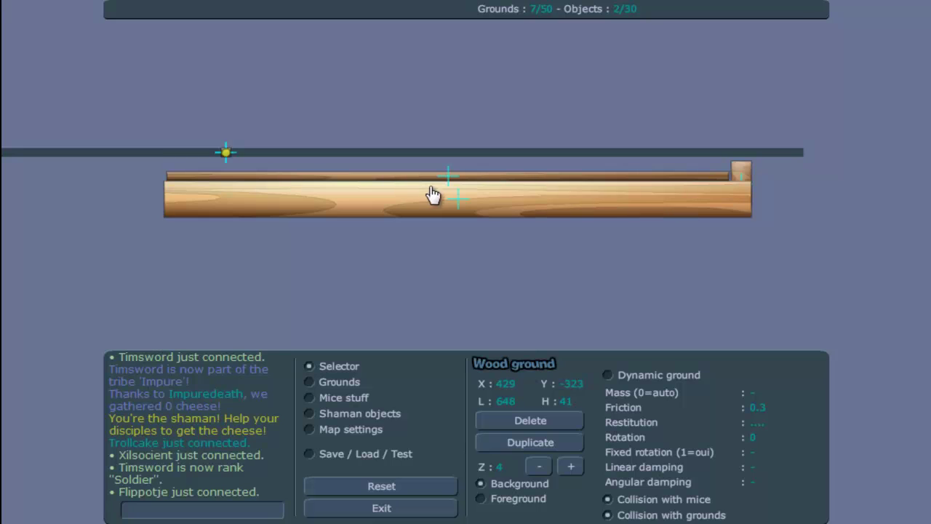
left_click_drag(773, 404, 619, 411)
type("0")
Place a circle ground of radius 10 above the long rectangle near the strip's left end, at about X 103, Y -406.
left_click(339, 382)
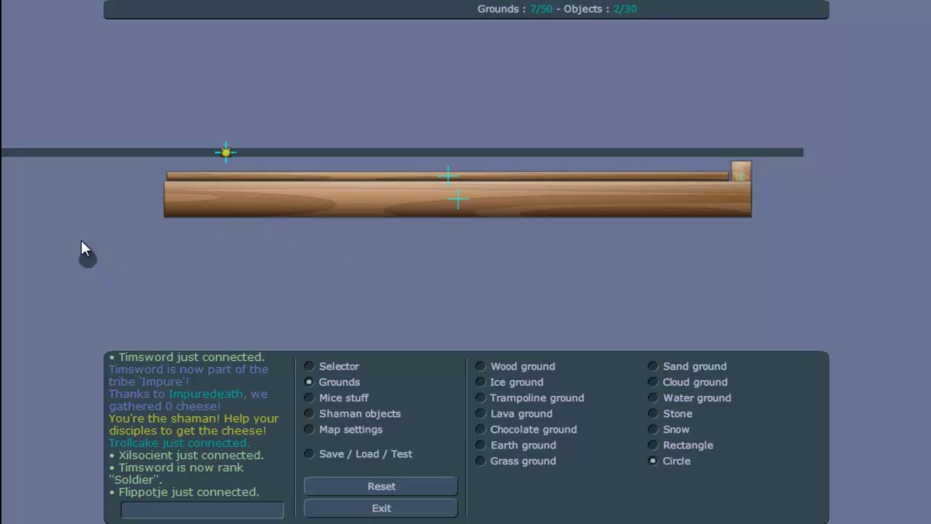
left_click(115, 222)
left_click(327, 366)
left_click_drag(116, 222, 157, 159)
left_click_drag(159, 154, 161, 145)
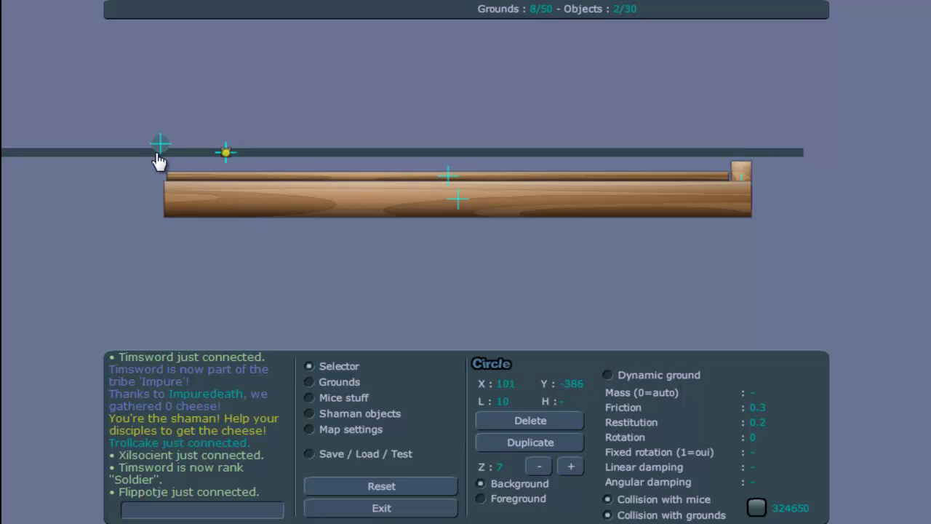
mouse_move(159, 144)
left_mouse_down()
mouse_move(164, 114)
mouse_move(158, 127)
left_mouse_up()
Make the circle dynamic with restitution 20, mass 999999 and fixed rotation 1, and disable its collision with mice.
left_click(777, 421)
type("20")
left_click(710, 388)
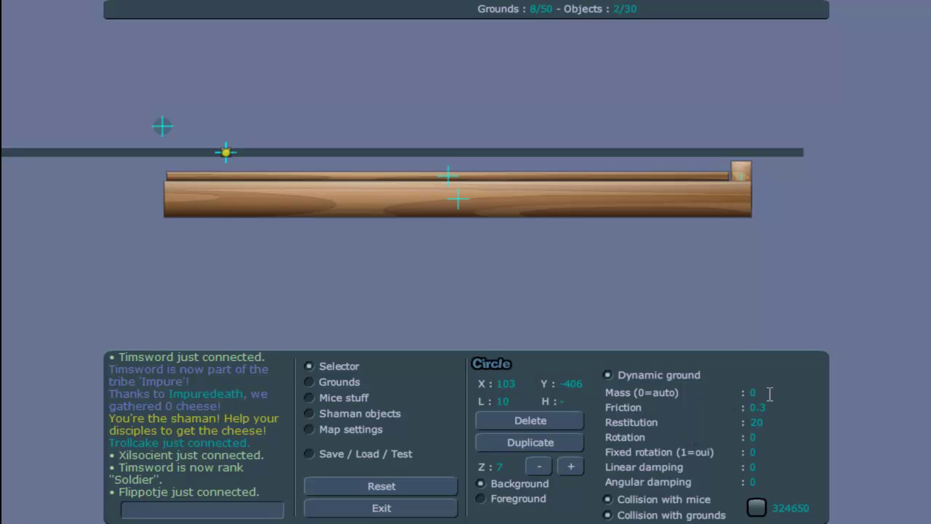
type("999999")
Test the map, return to the editor, and nudge the circle slightly left to about X 101, Y -406.
left_click(353, 455)
left_click(582, 361)
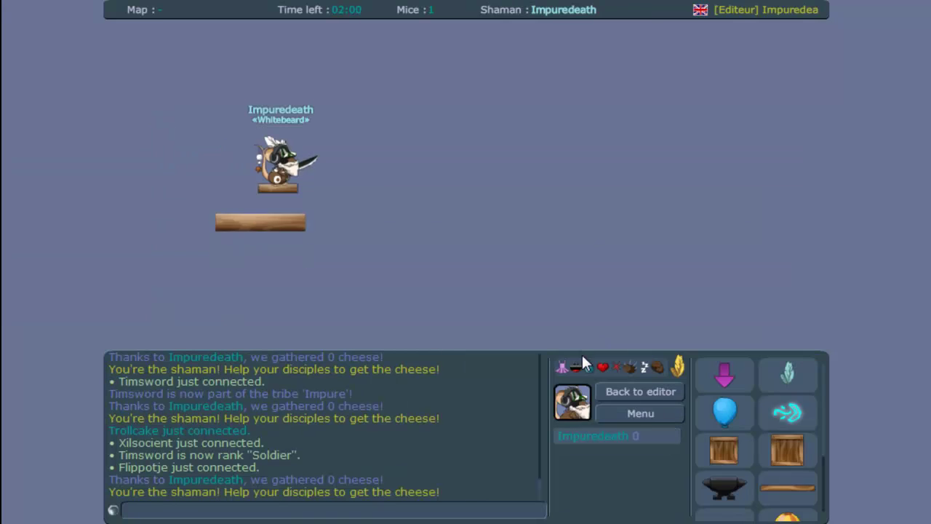
left_click(612, 389)
left_click(161, 133)
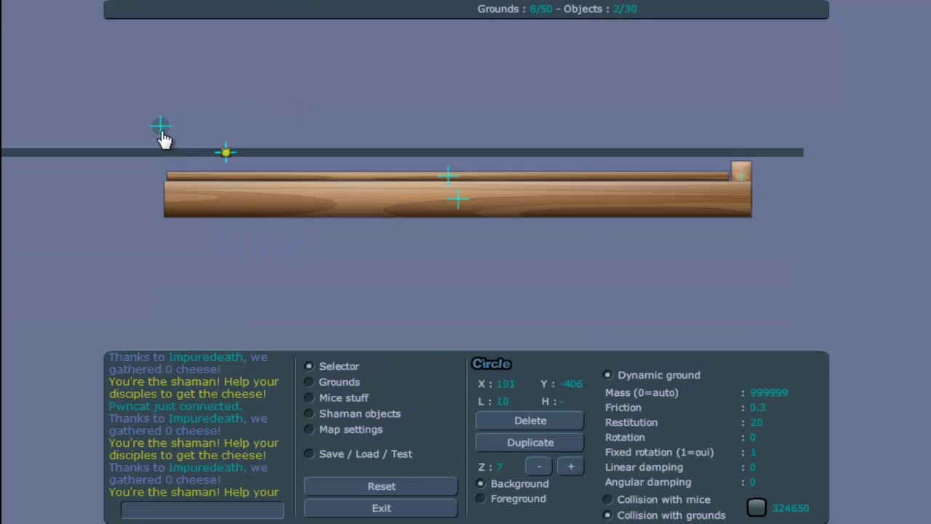
Set the thin wood strip's height to 20 and shift it up to about Y -355 so it rests on the base.
left_click(190, 181)
double_click(562, 401)
type("20")
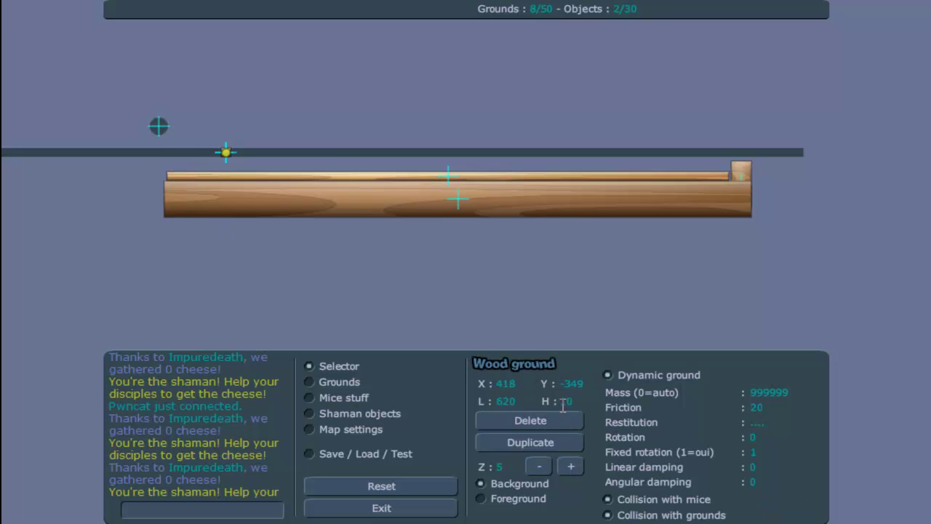
key("Return")
left_click_drag(195, 183, 201, 181)
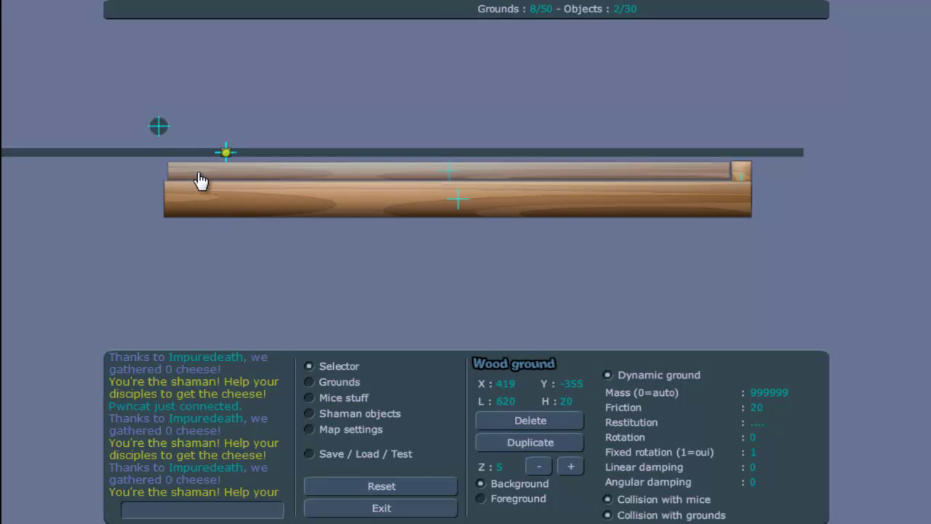
Try a height of 40 on the dynamic wood strip and restore it to 20.
double_click(562, 401)
type("40")
key("Return")
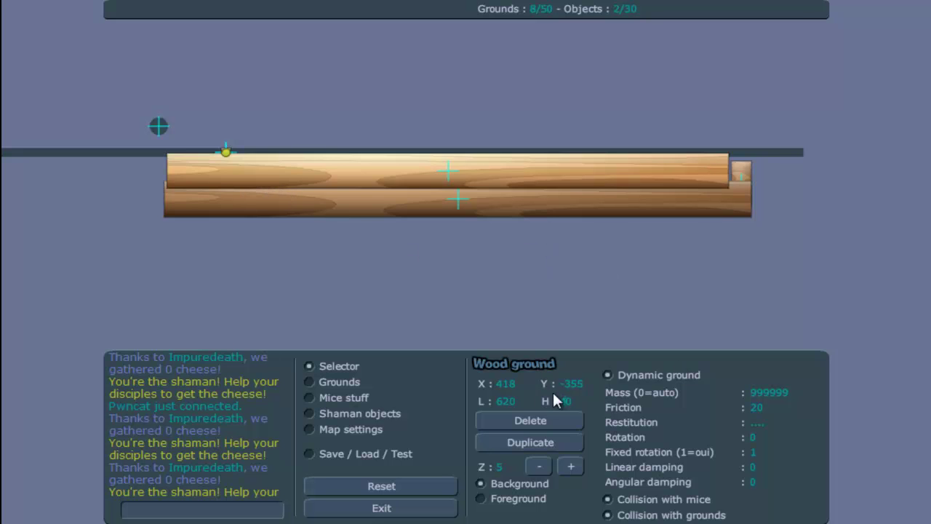
key("Return")
left_click(439, 183)
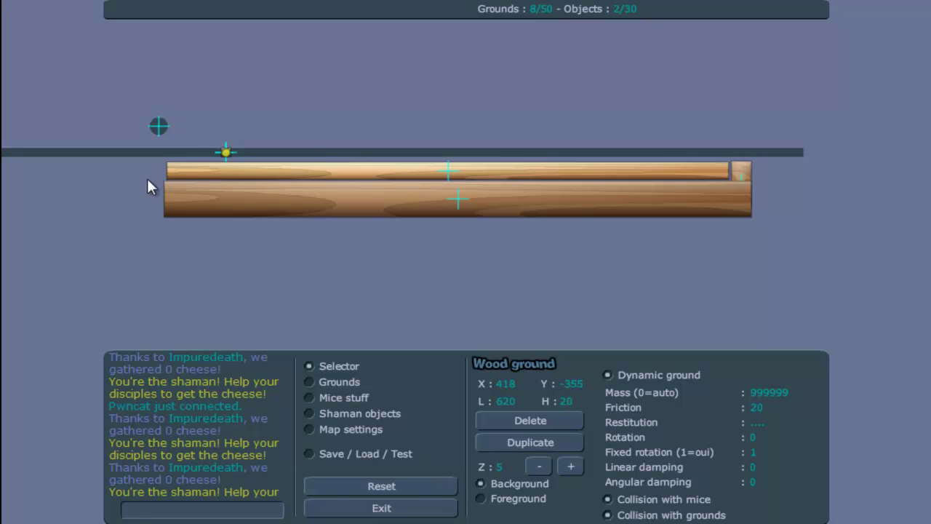
Test how the platform moves with the thicker wood strip and return to the editor.
left_click(383, 457)
left_click(605, 354)
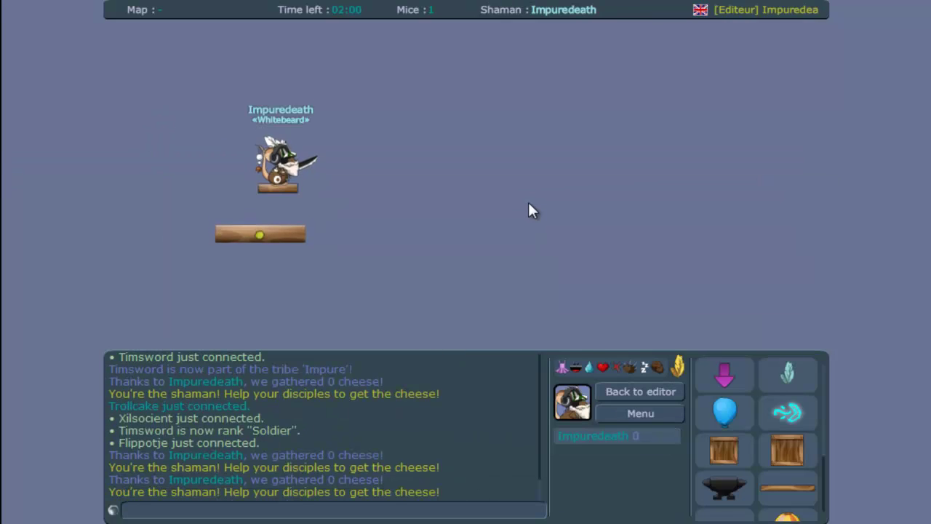
left_click(640, 392)
Move the circle to about X 103, Y -405 and raise the large wood base to about Y -328.
left_click(157, 135)
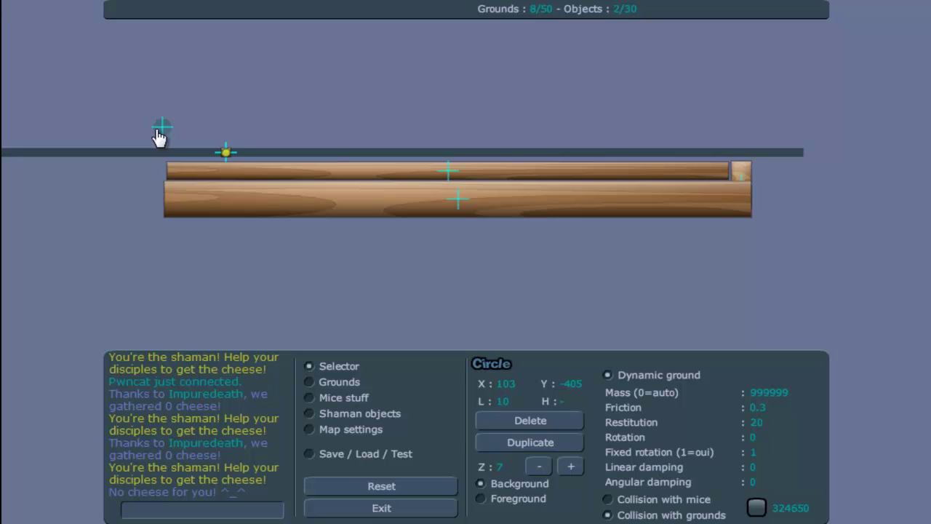
left_click(369, 199)
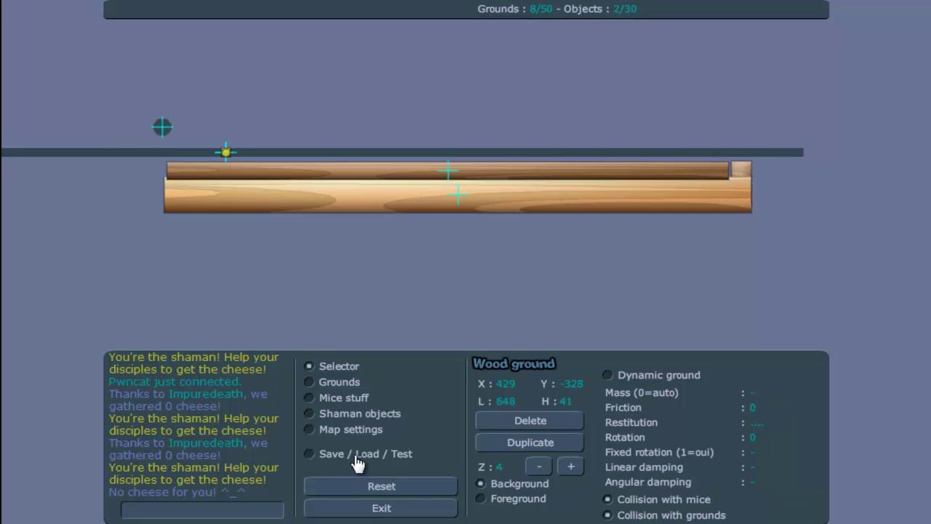
Lower the dynamic wood strip's Z order to 2 and test the map.
left_click(511, 177)
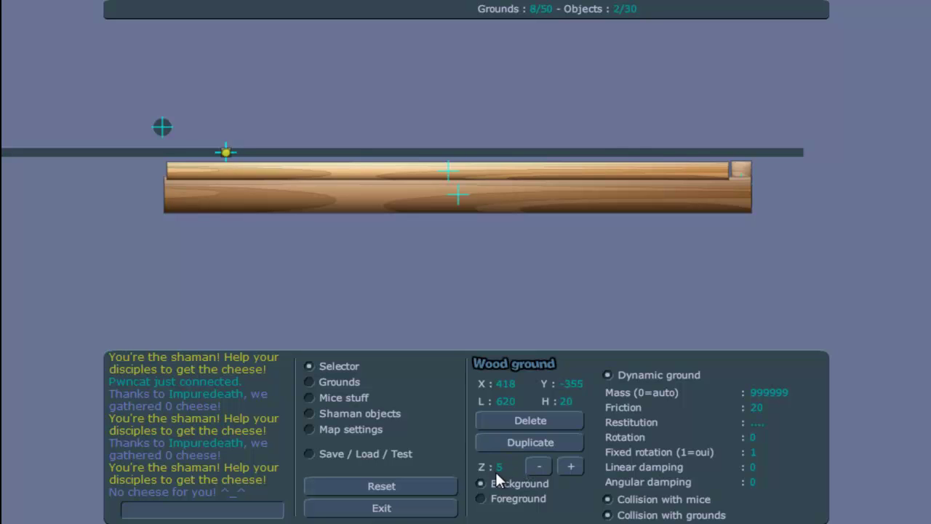
left_click(539, 466)
left_click(539, 466)
left_click(539, 466)
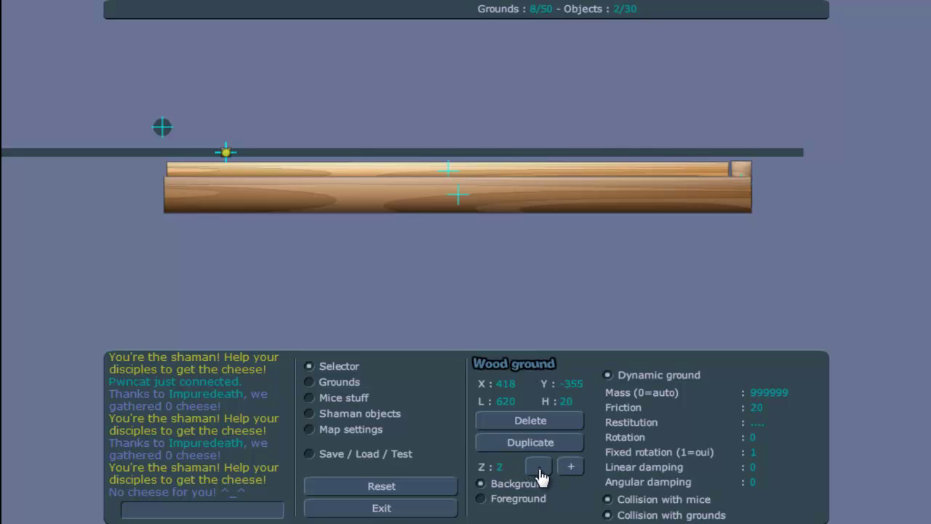
left_click(363, 446)
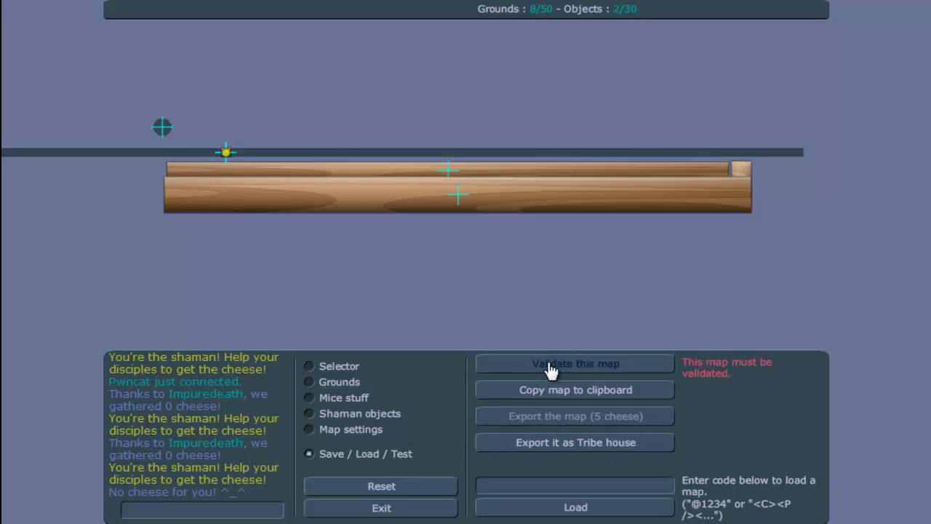
left_click(547, 358)
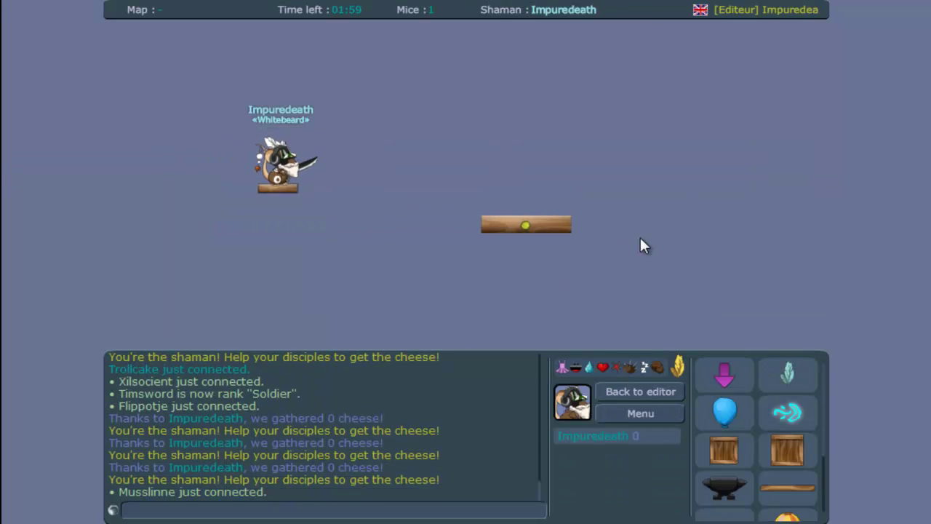
Add a 10 by 41 lava ground at about X 738, Y -377 and a small wood ground just left of the yellow nail.
left_click(652, 393)
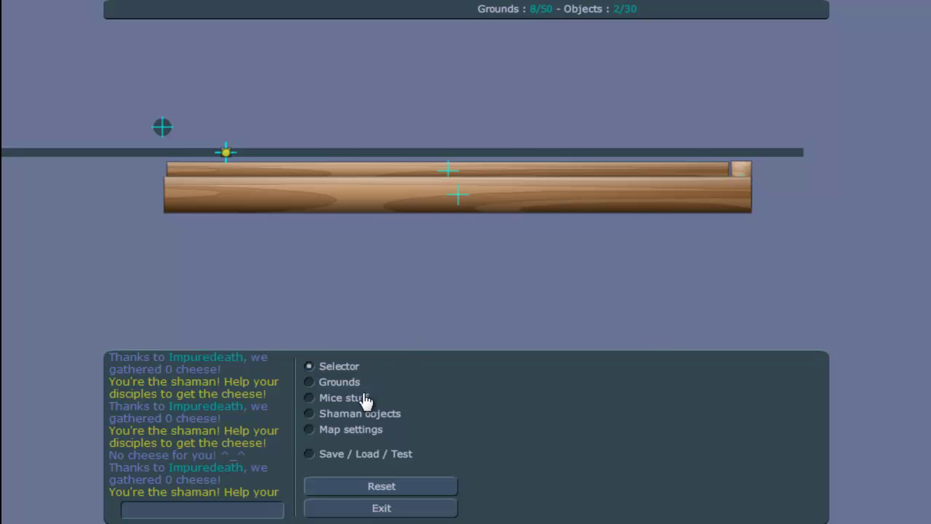
left_click(339, 382)
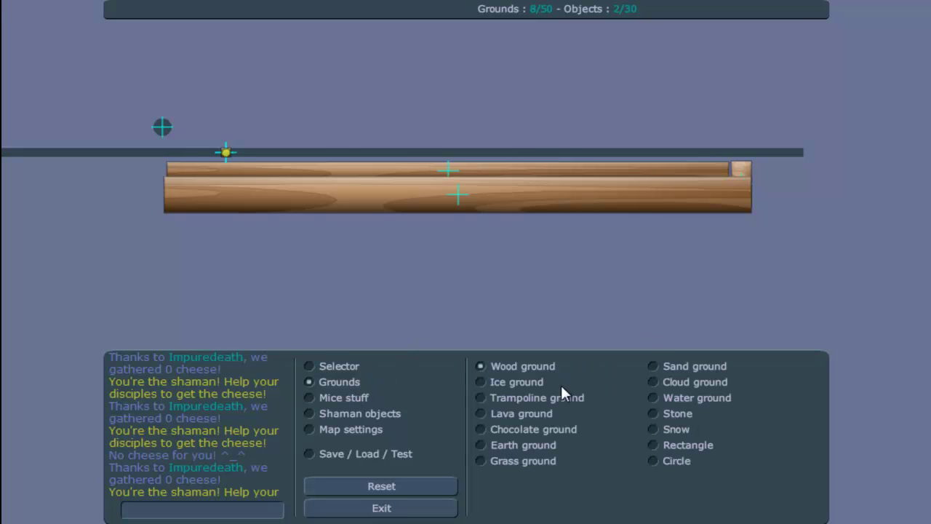
left_click(529, 413)
left_click_drag(732, 163, 734, 172)
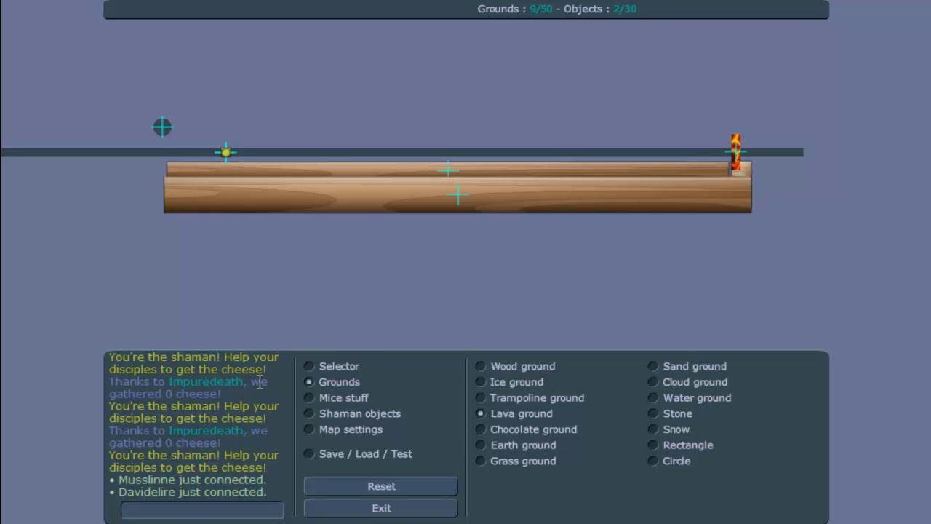
left_click(309, 366)
left_click(735, 153)
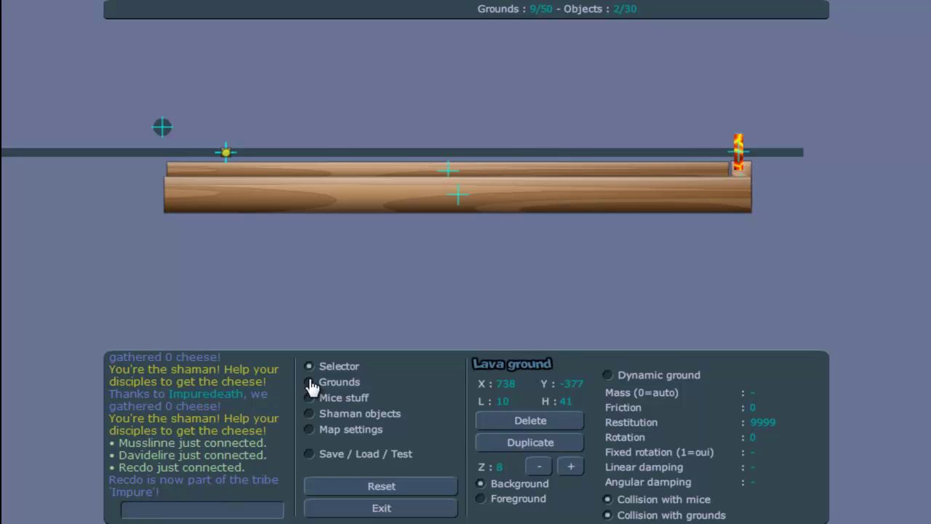
left_click(342, 383)
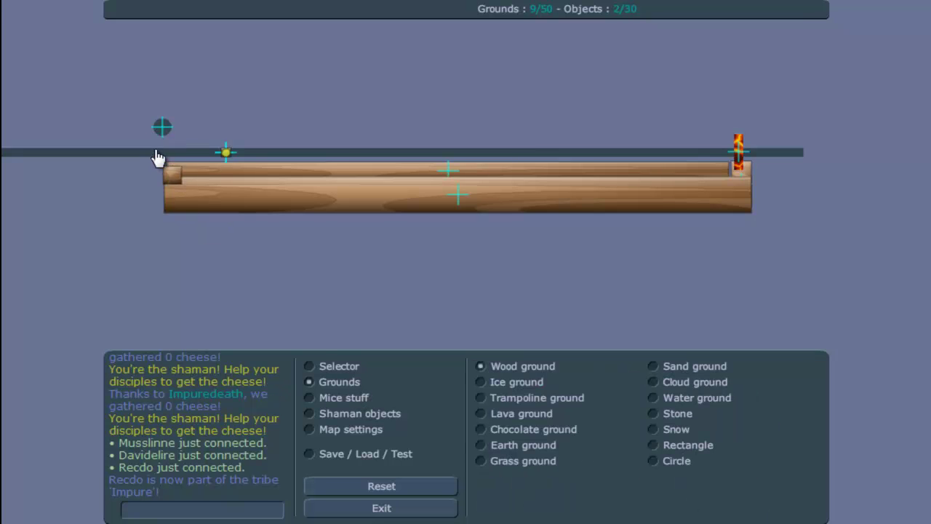
left_click(187, 157)
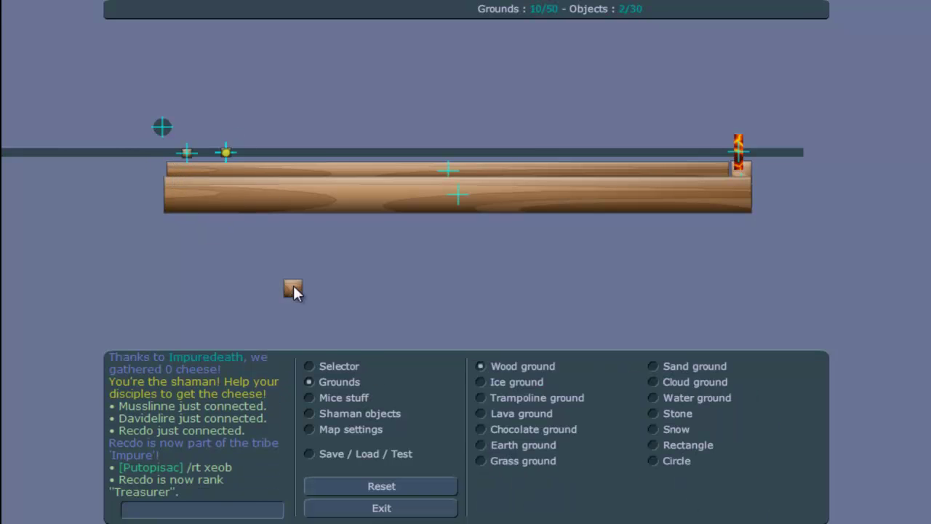
Test the map by jumping the mouse from the start ledge towards the moving platform, and return to the editor.
left_click(362, 454)
left_click(611, 363)
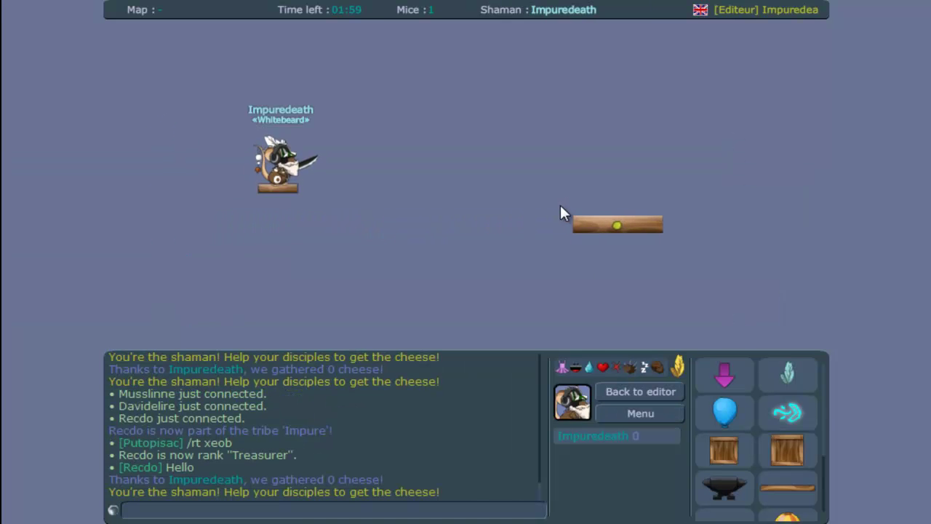
key("Right")
key("Right")
key("Right")
key("Left")
key("Up")
key("Right")
key("Up")
key("Right")
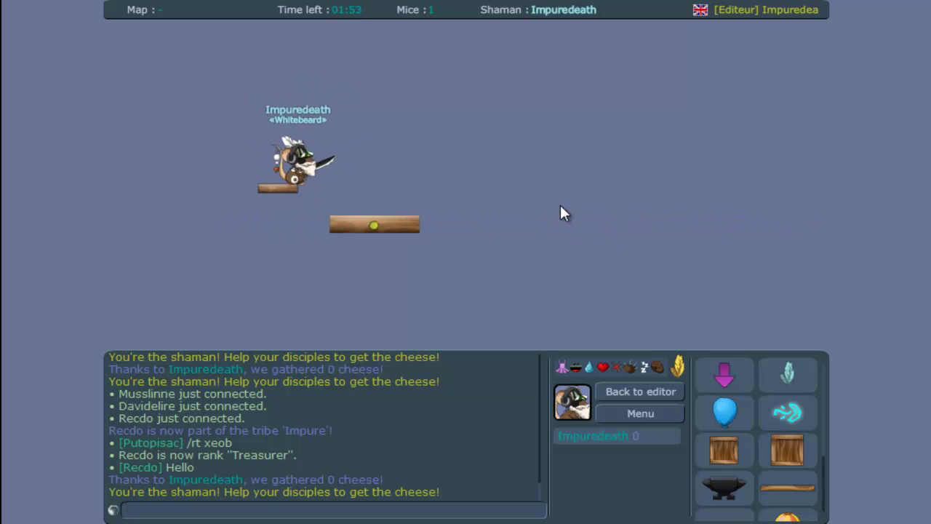
key("Left")
key("Up")
key("Right")
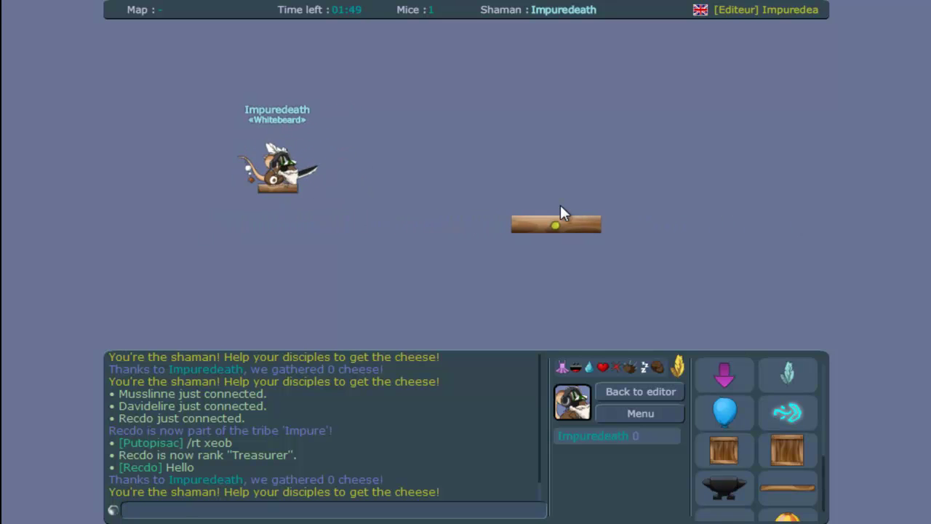
key("Right")
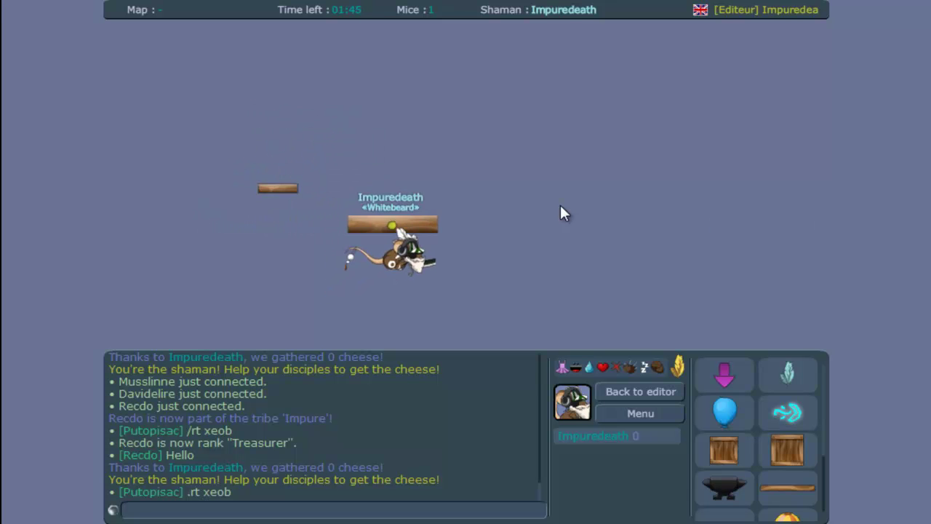
left_click(636, 393)
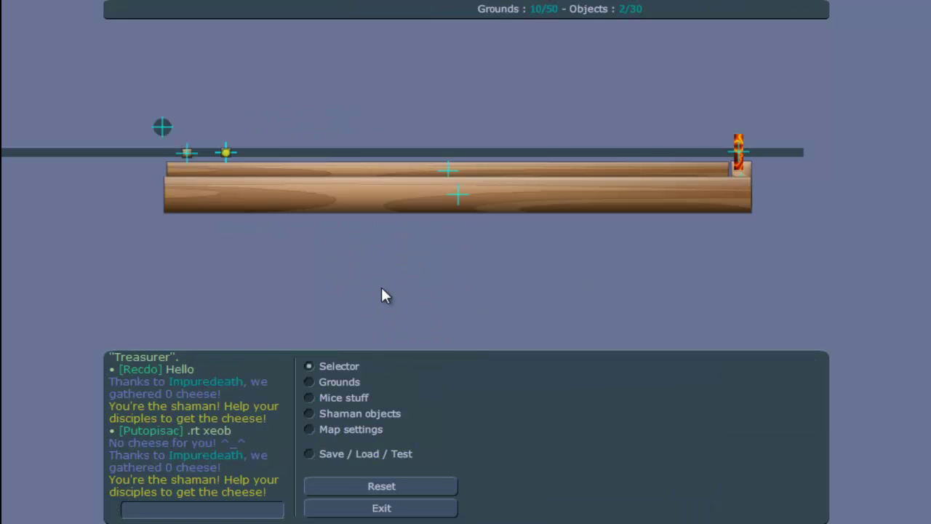
Check the 100 by 20 platform's properties, test the mouse's jump onto it once more, and return to the editor.
left_click(303, 224)
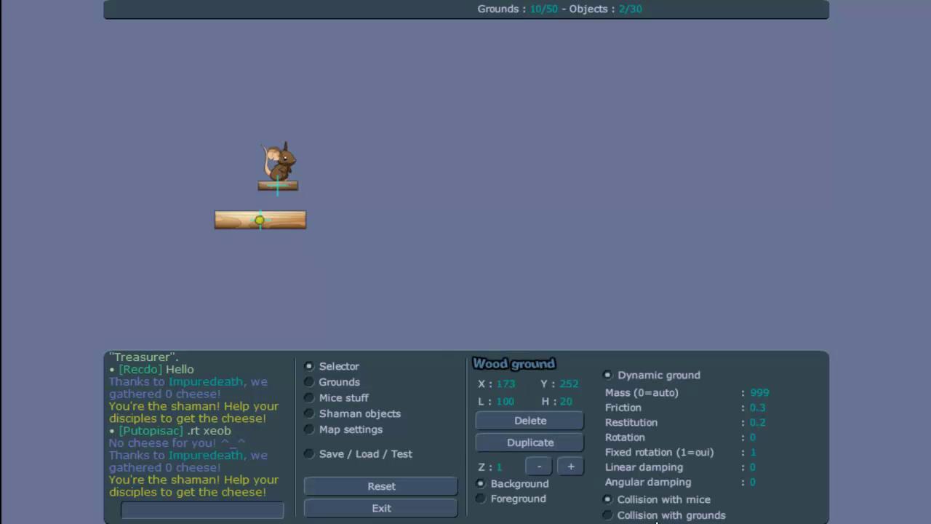
left_click(399, 451)
left_click(619, 369)
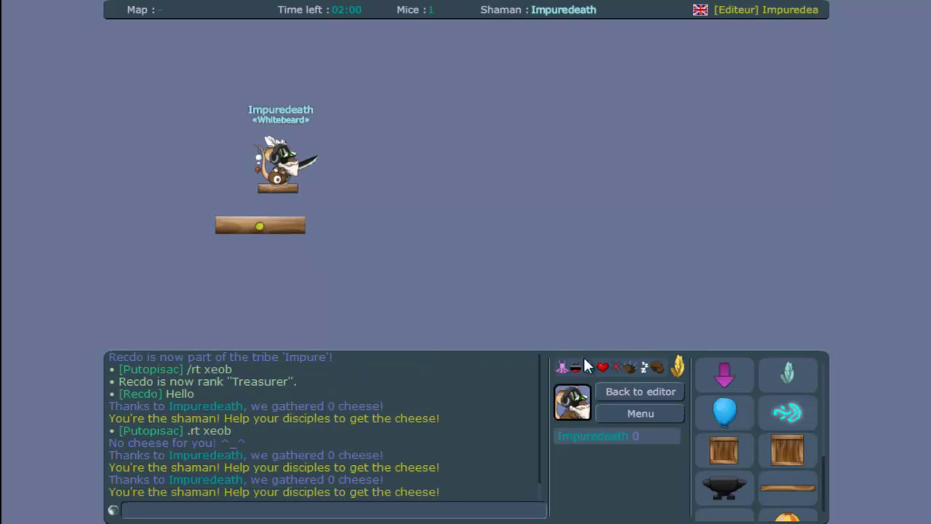
key("Right")
key("Up")
key("Left")
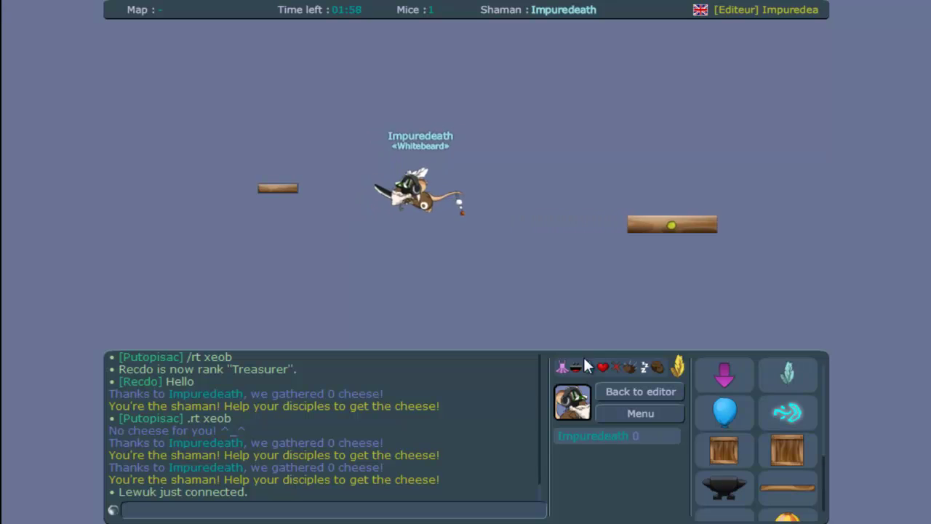
left_click(675, 396)
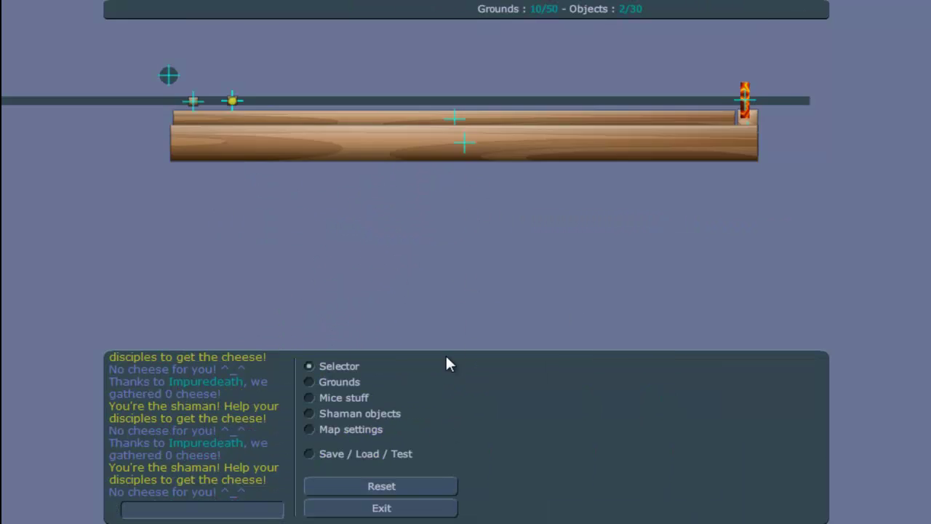
Review the properties of the dynamic strip and the nailed wood ground, and move the mice spawn to about X 391, Y 194.
left_click(426, 231)
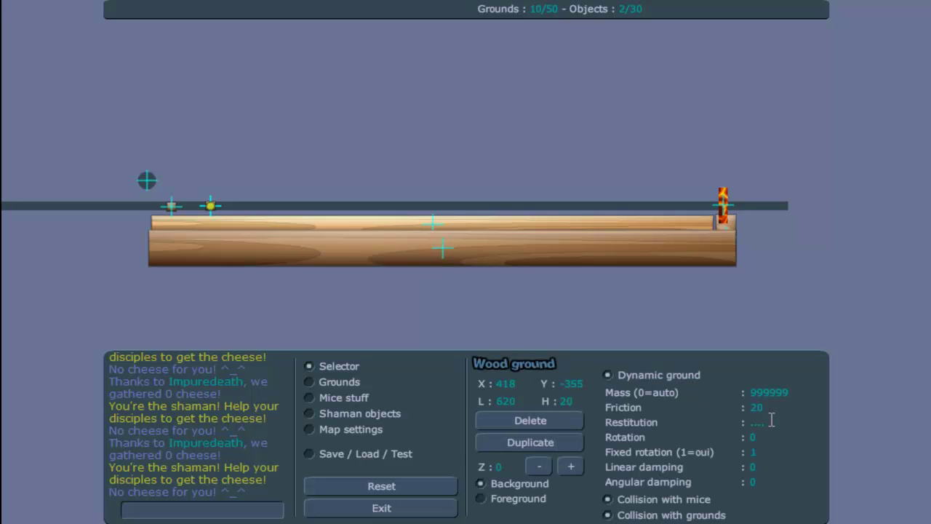
left_click(210, 206)
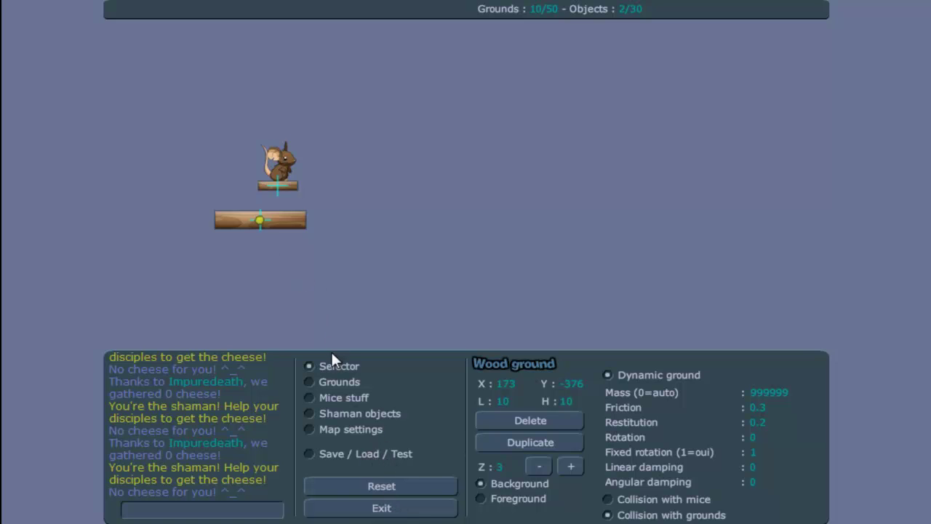
left_click_drag(294, 189, 466, 173)
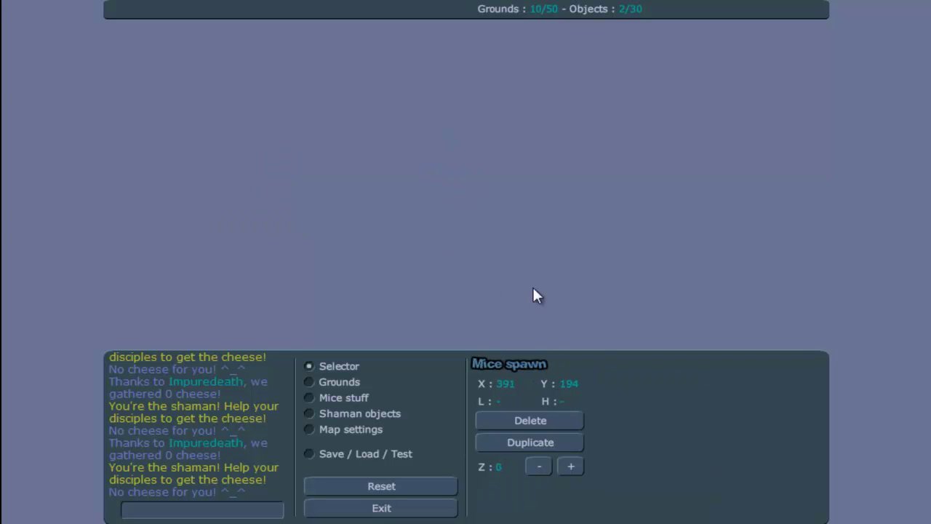
Delete the circle, the dynamic strip, the large wood base, both small wood pieces at the ends and the lava ground.
left_click(235, 211)
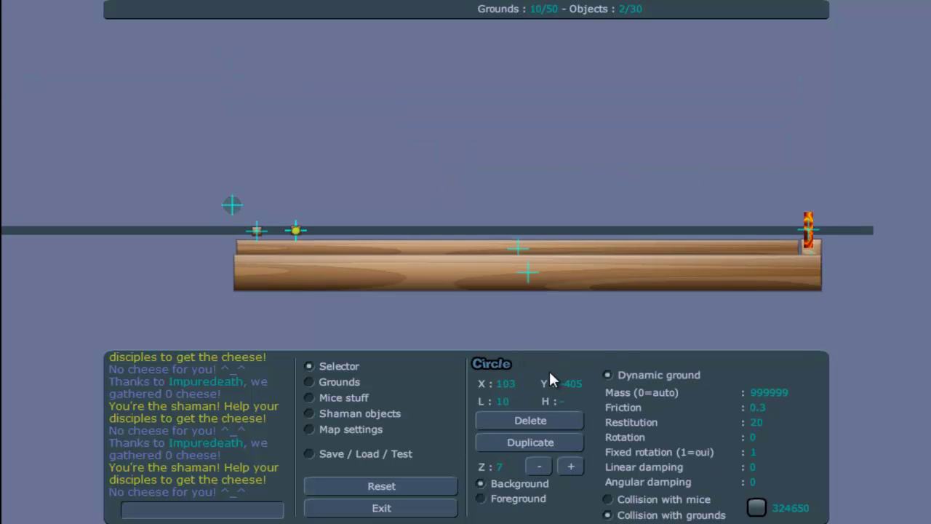
key("Delete")
left_click(499, 251)
key("Delete")
left_click(499, 272)
key("Delete")
left_click(256, 230)
key("Delete")
left_click(811, 265)
key("Delete")
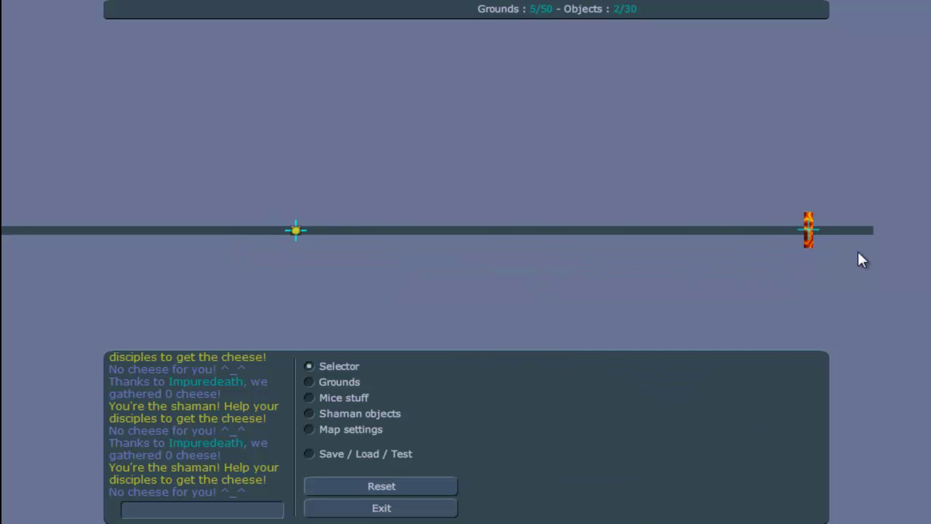
left_click(810, 243)
key("Delete")
Pull the small wood ground off the yellow nail and put it back, and check the long rectangle's ground collision option.
left_click(296, 232)
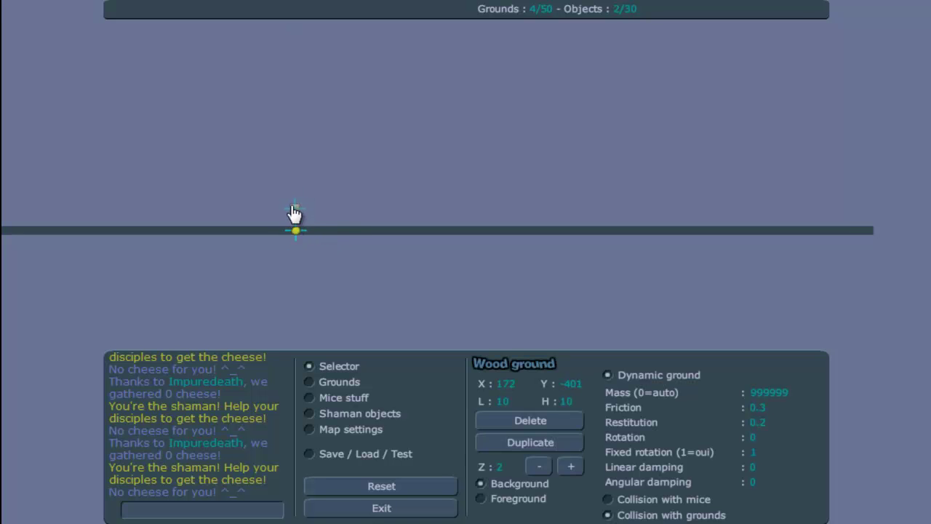
left_click_drag(295, 231, 296, 234)
left_click_drag(300, 237, 300, 235)
left_click(333, 234)
left_click(726, 516)
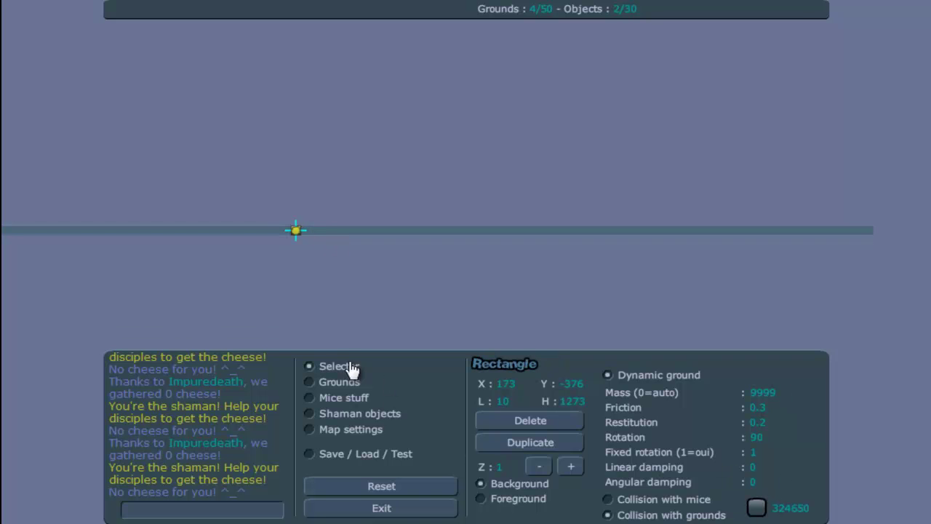
Separate the yellow nail from the small wood ground, and move the wood ground to about X 412, Y 202.
left_click_drag(296, 230, 430, 244)
left_click_drag(294, 237, 462, 284)
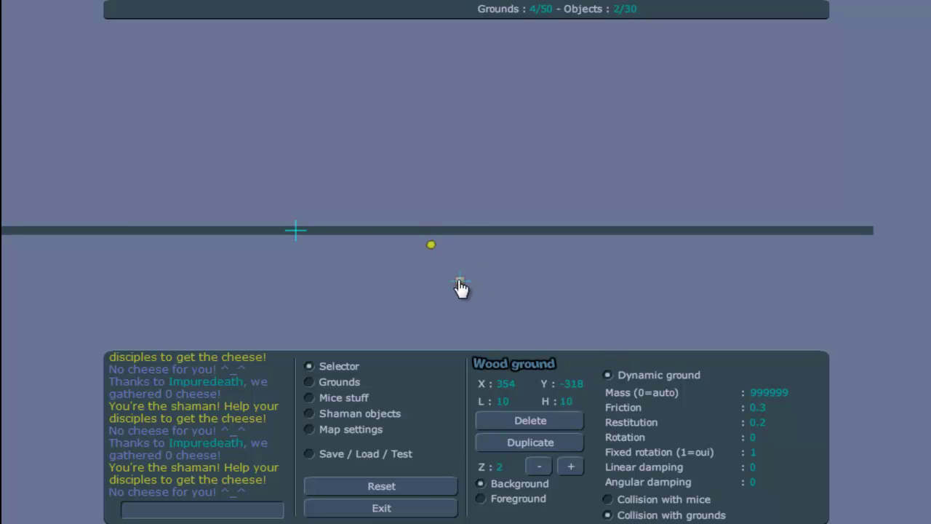
key("space")
left_click_drag(372, 144, 357, 312)
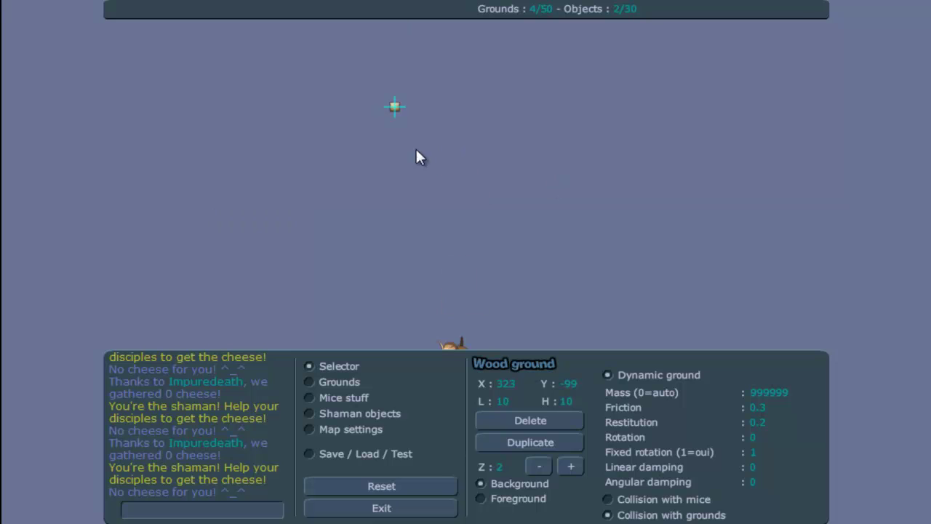
left_click_drag(402, 118, 488, 271)
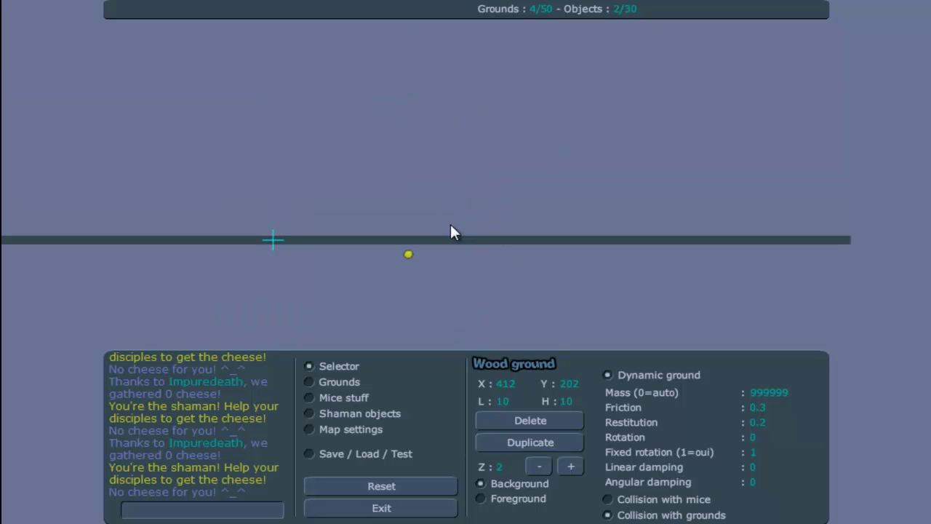
left_click(289, 243)
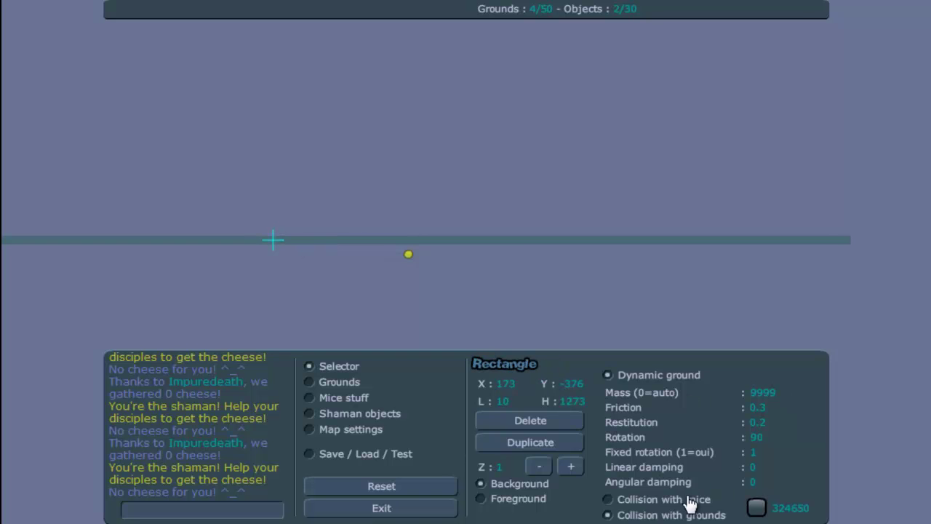
left_click(356, 383)
left_click(527, 385)
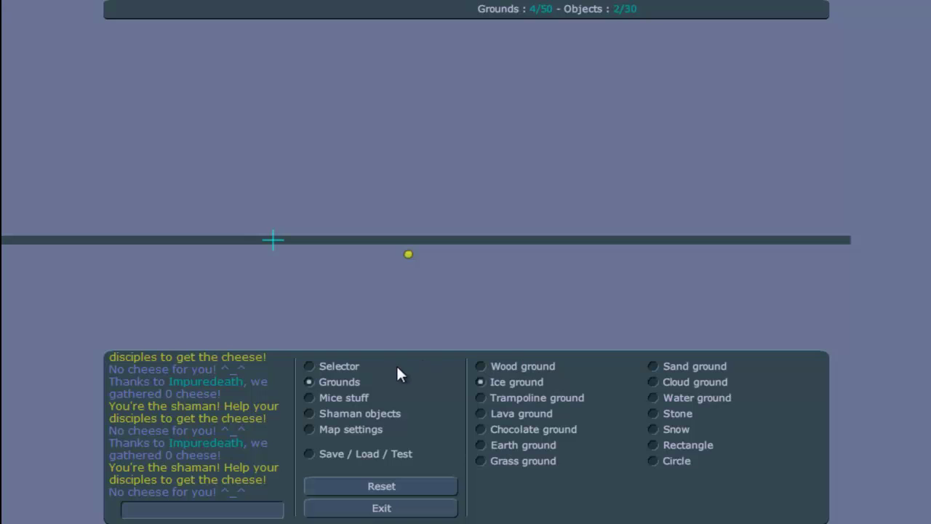
left_click(346, 368)
Move the small wood ground to X 173, Y -542, in line with the rectangle's centre, and place the yellow nail on it.
key("space")
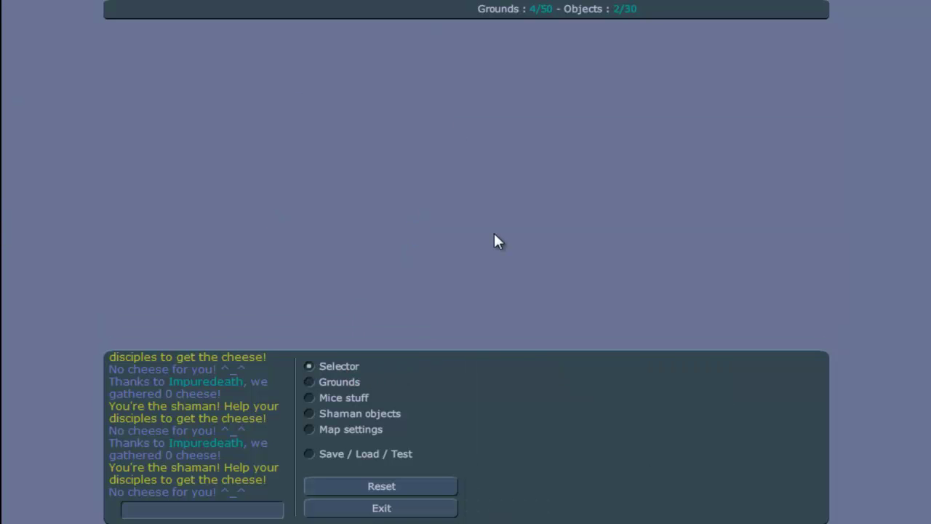
left_click(514, 307)
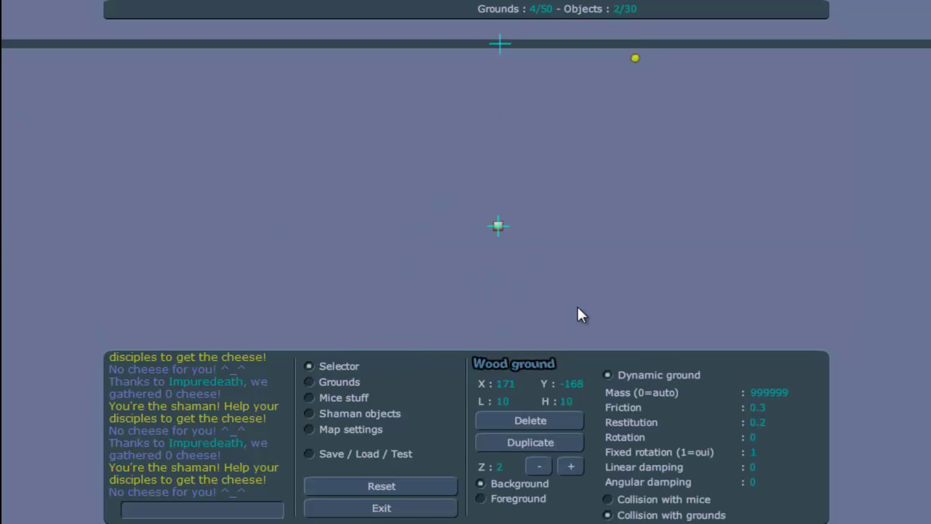
left_click_drag(512, 246, 490, 154)
left_click(495, 301)
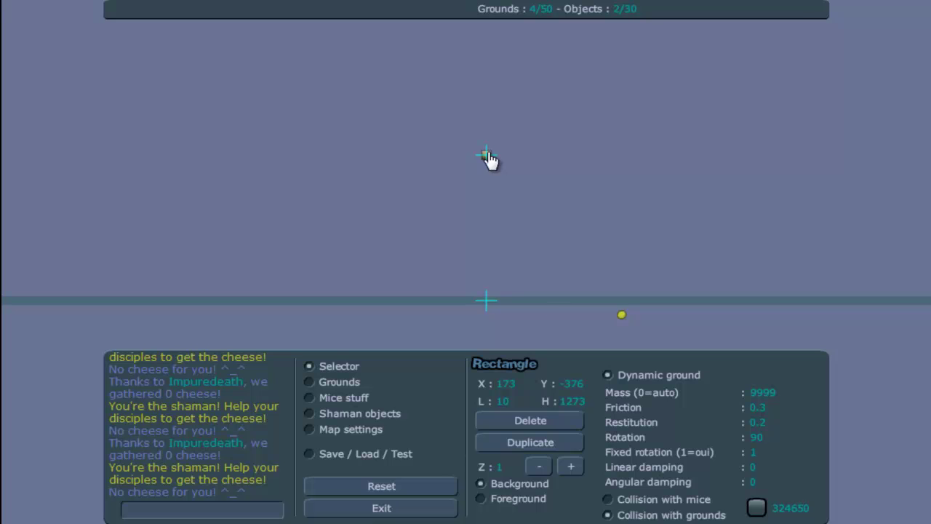
left_click(486, 154)
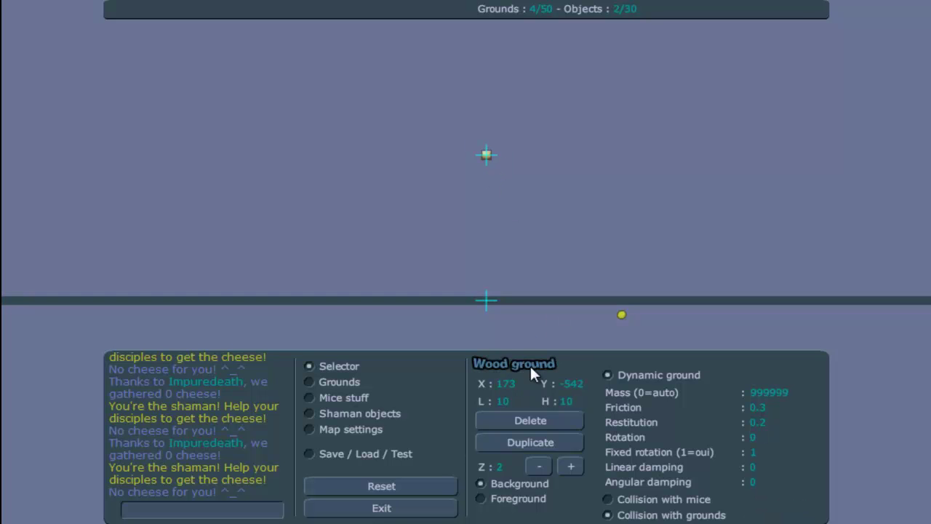
left_click_drag(624, 317, 489, 158)
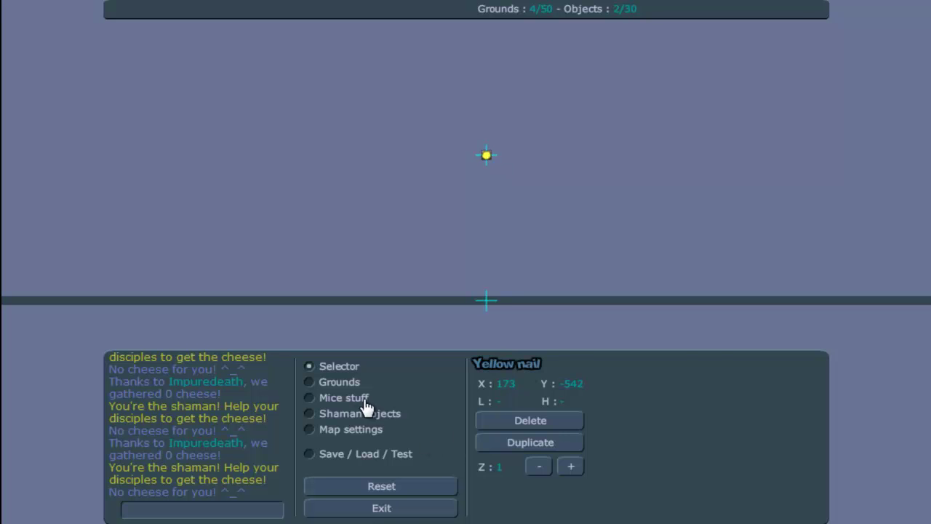
Draw two tall, narrow ice grounds on either side of the nailed wood ground, and select that wood ground.
left_click(339, 382)
left_click(502, 383)
left_click_drag(498, 32, 499, 172)
left_click_drag(467, 32, 463, 176)
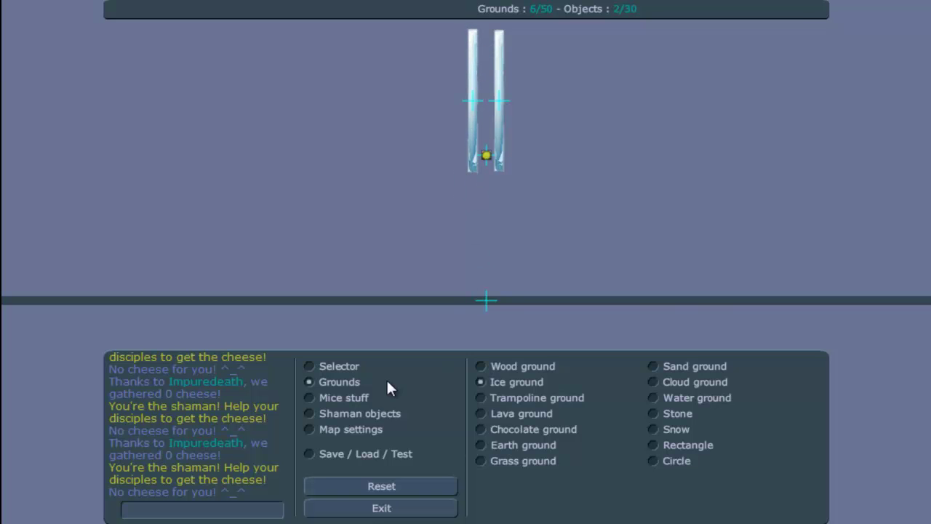
left_click(334, 366)
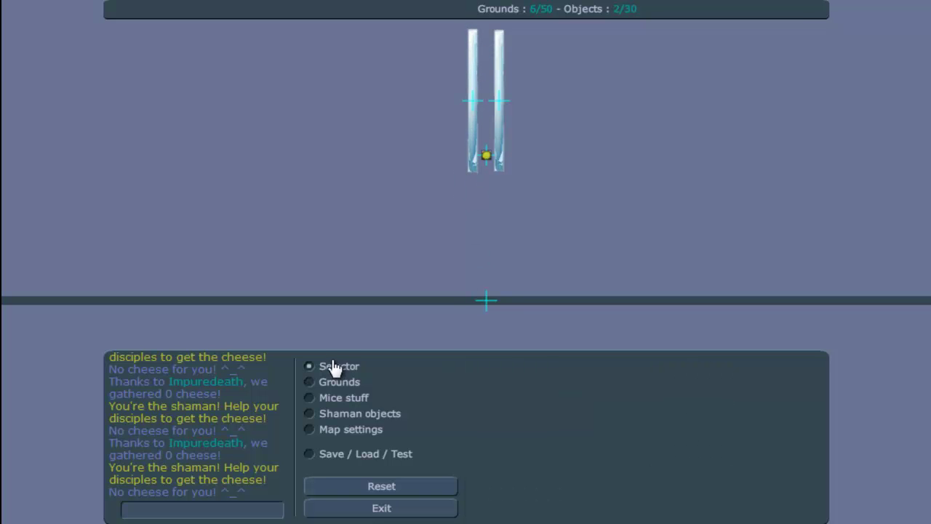
left_click(489, 153)
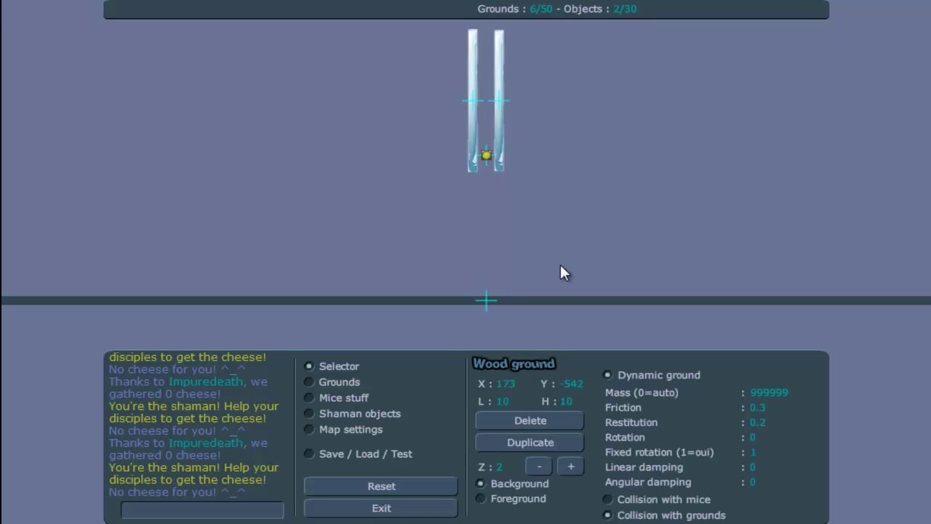
Set the mass of the small wood ground between the ice grounds to 9999.
left_click(495, 302)
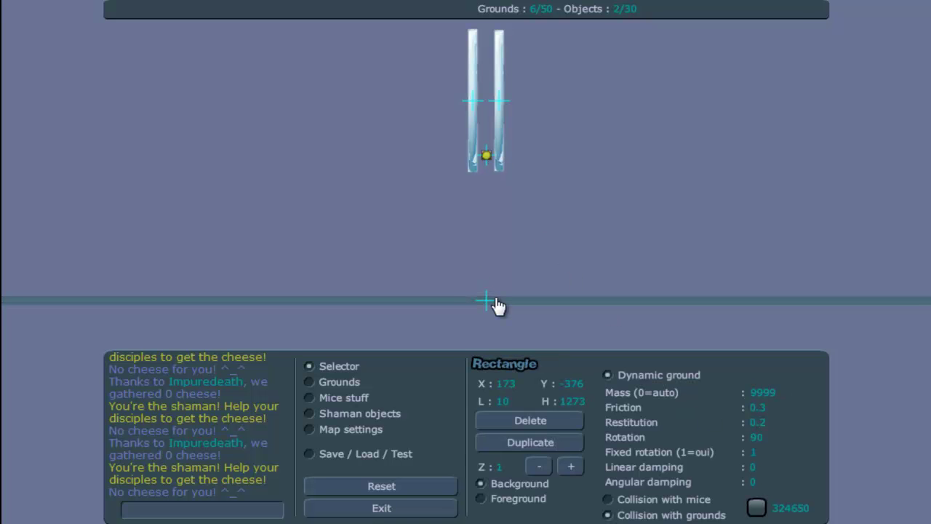
left_click(493, 154)
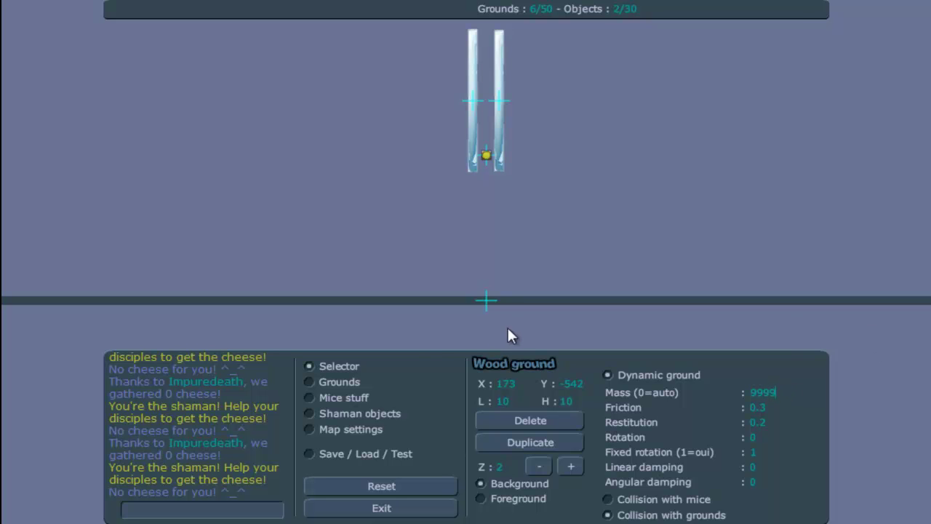
Draw a dynamic rectangle about 394 by 10 below the long one, centred at X 173, Y -357, with mass 99999 and no mice collision.
left_click(340, 384)
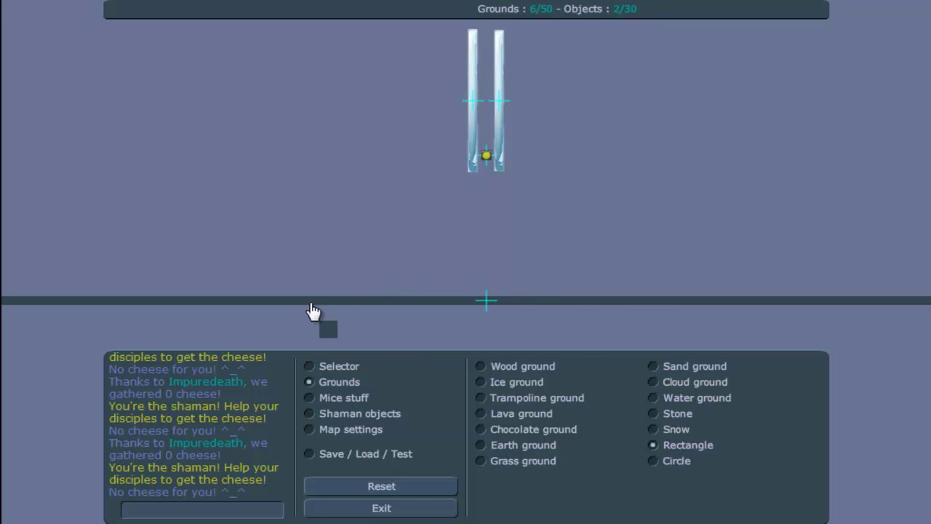
left_click_drag(387, 307, 658, 310)
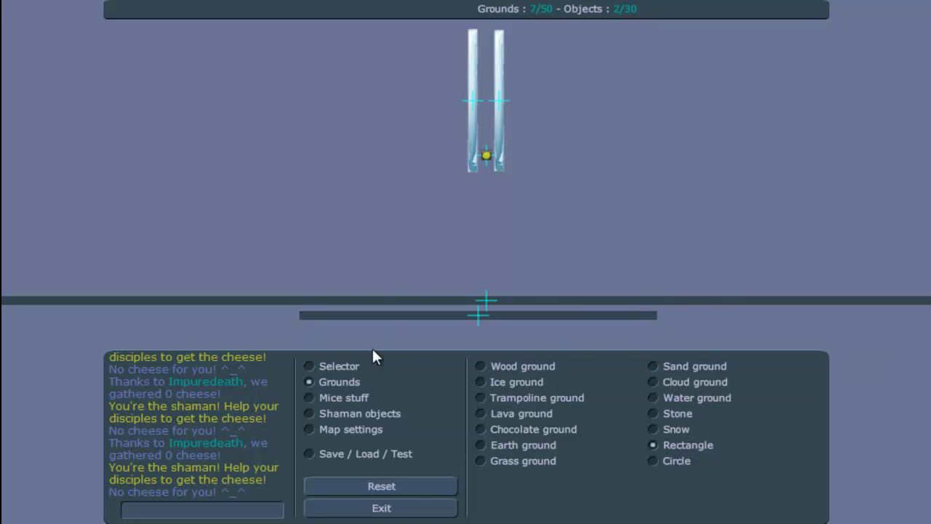
left_click(361, 364)
left_click_drag(485, 318, 492, 322)
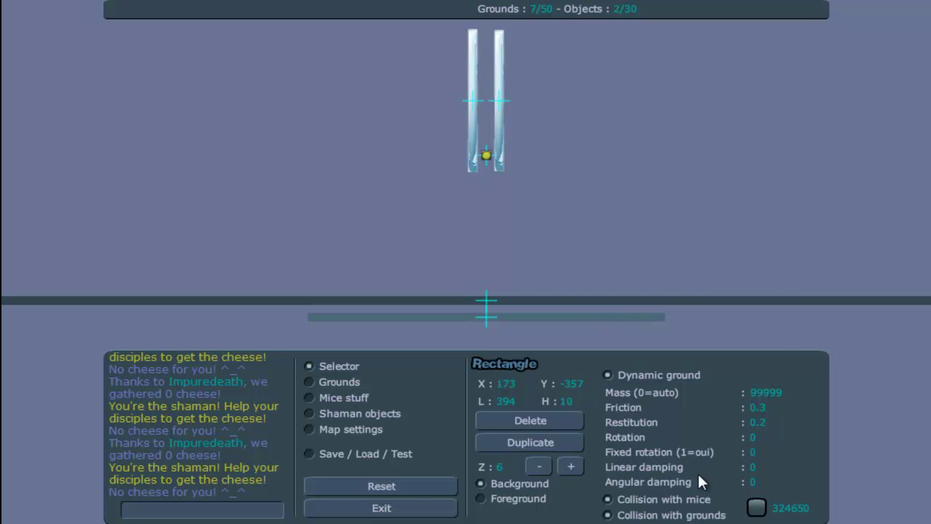
Place a red motor (right) at the centre of the new short rectangle.
left_click(379, 414)
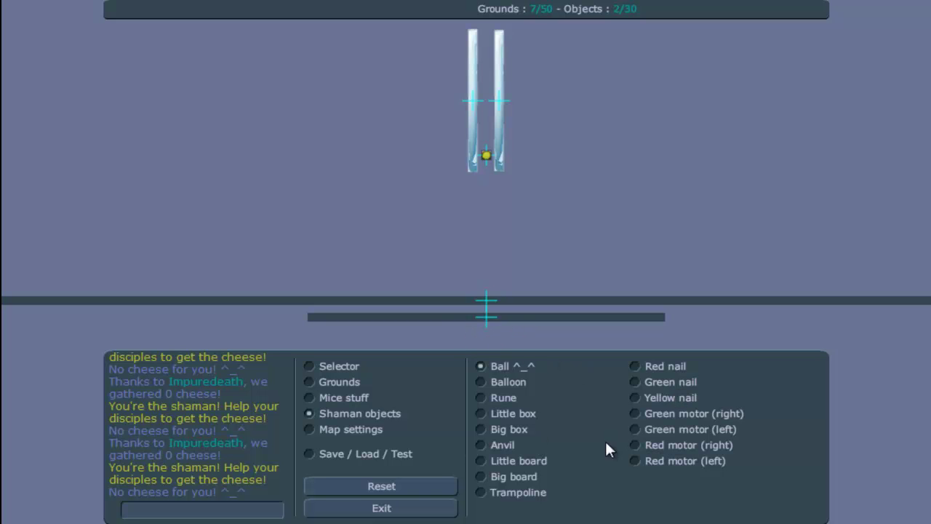
left_click(695, 445)
left_click(487, 318)
left_click(338, 369)
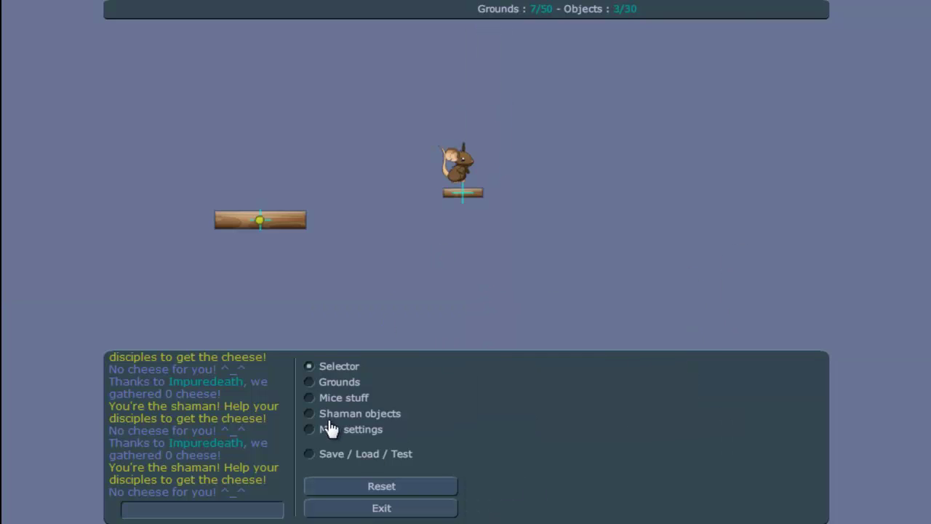
Test the map to watch the motor-driven platform, and return to the editor.
left_click(351, 454)
left_click(549, 362)
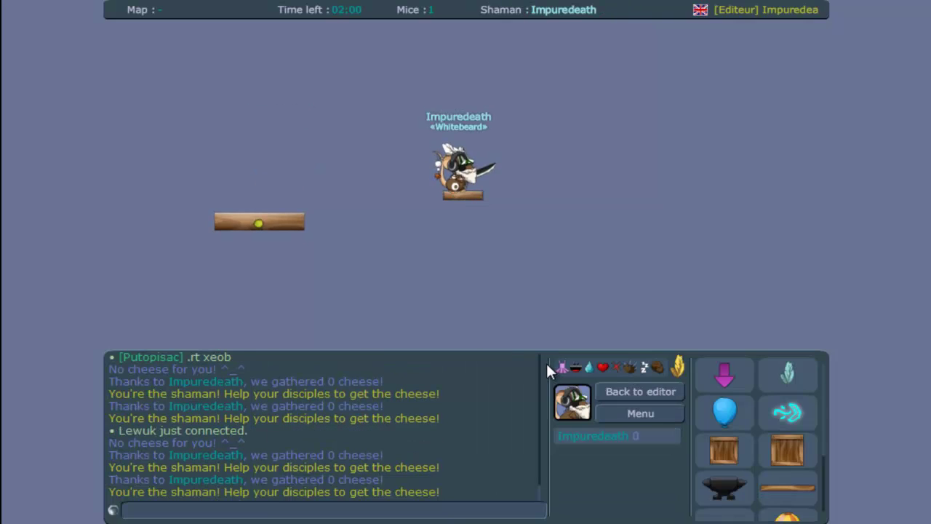
left_click(617, 392)
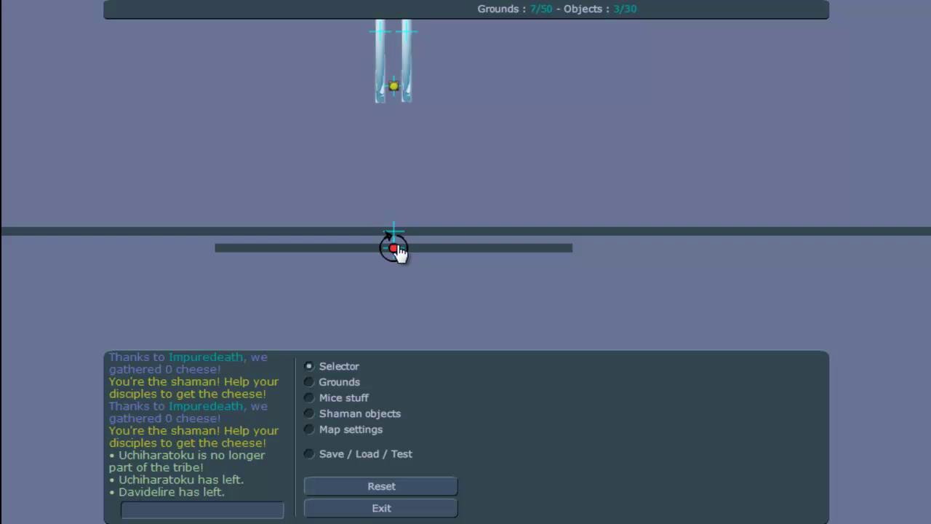
Set the long rectangle's rotation to 0.
left_click(402, 234)
double_click(786, 435)
type("0")
Shift the red motor and the short rectangle sideways to X 184, keeping them at Y -357.
left_click(393, 251)
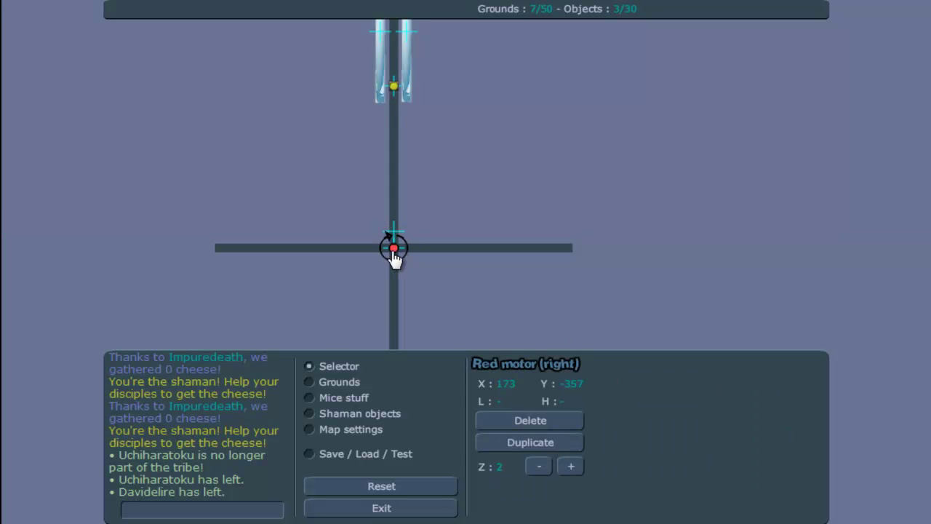
left_click_drag(394, 251, 449, 257)
left_click(441, 256)
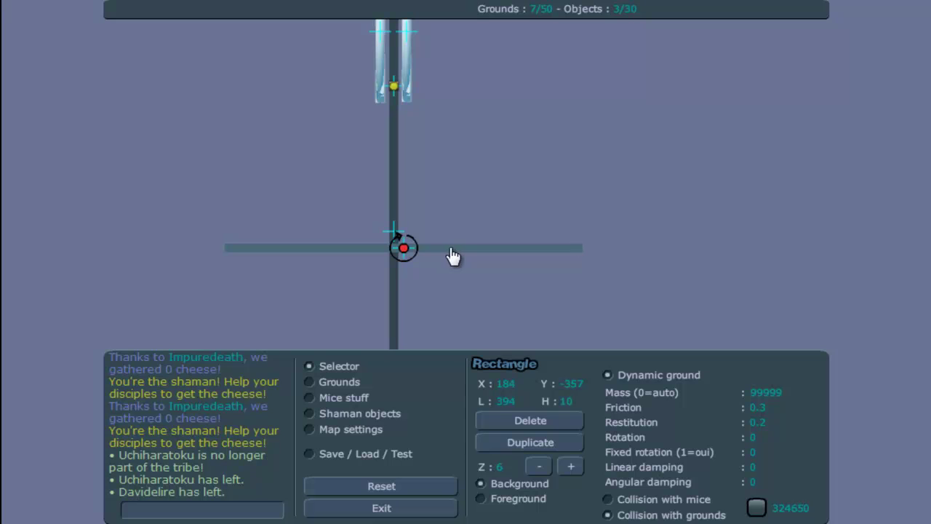
Set the long rectangle's rotation back to 90.
left_click(394, 207)
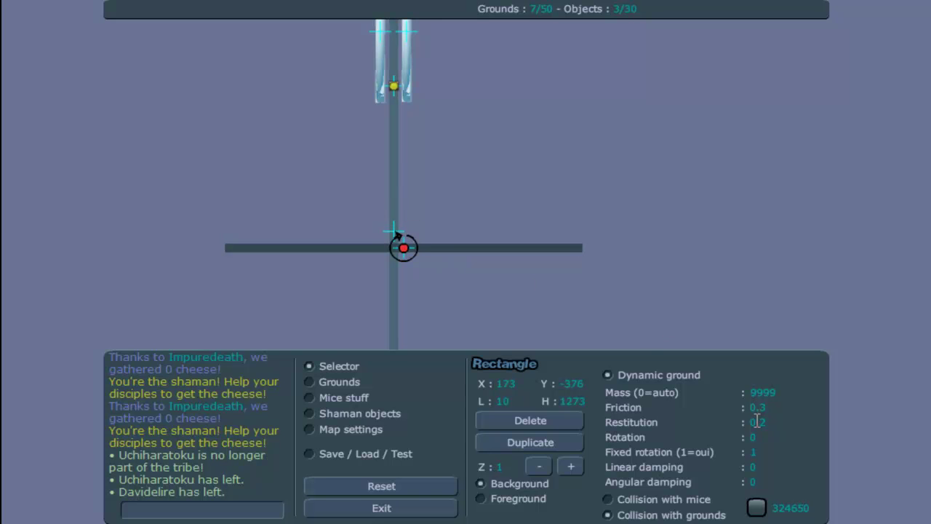
type("90")
key("Return")
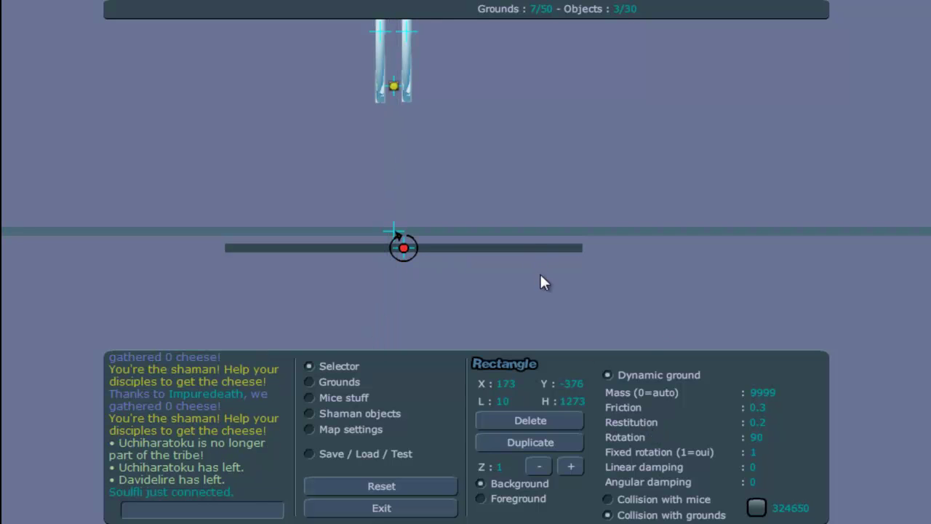
Test the map with the offset motor, and return to the editor.
key("space")
left_click(367, 453)
left_click(525, 365)
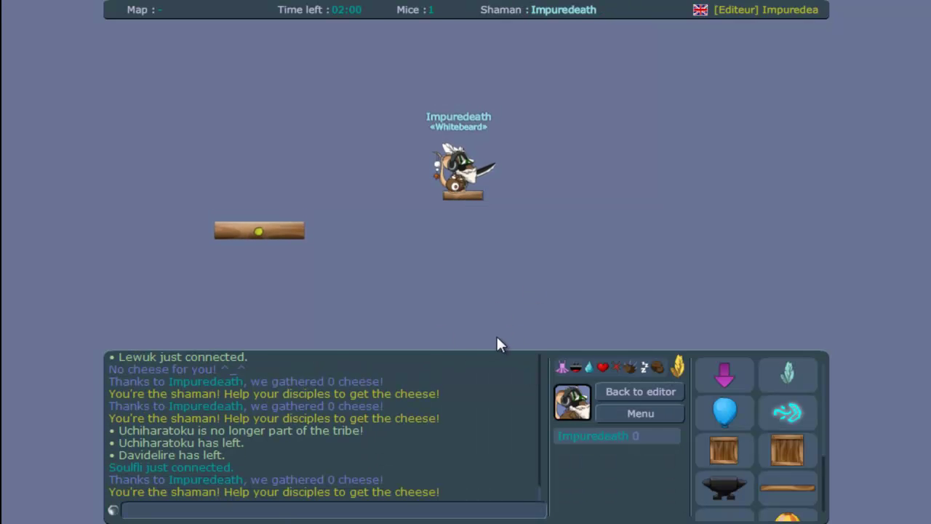
left_click(604, 394)
Compare the masses of both rectangles, set the small wood ground's mass to 999, and check the wide wood platform's settings.
key("space")
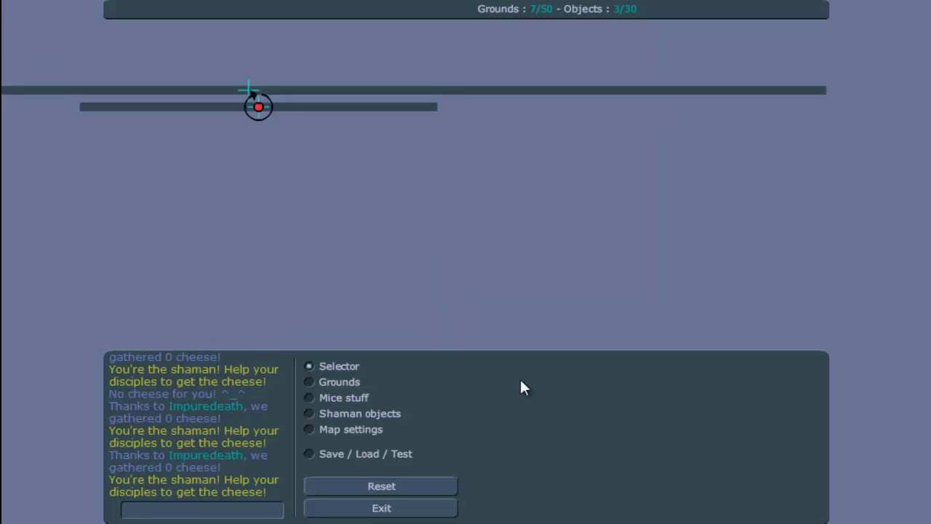
left_click(399, 242)
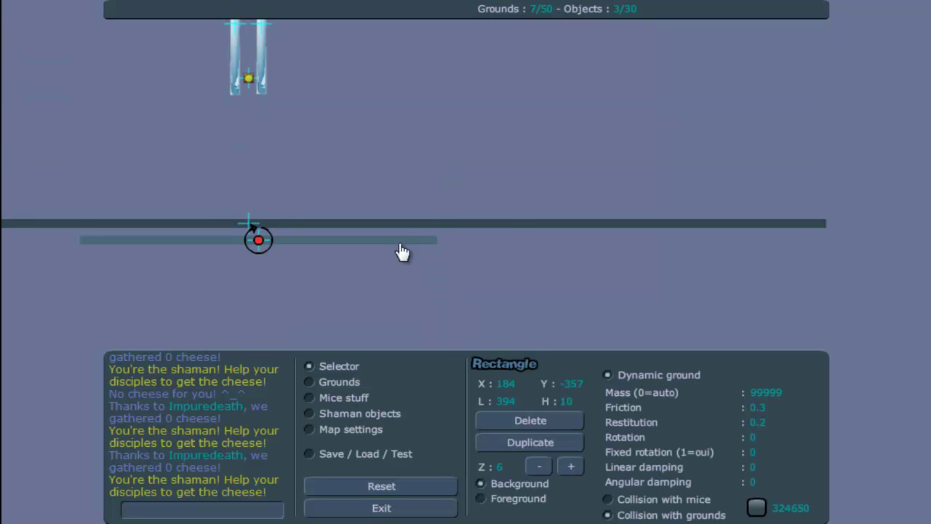
left_click(506, 224)
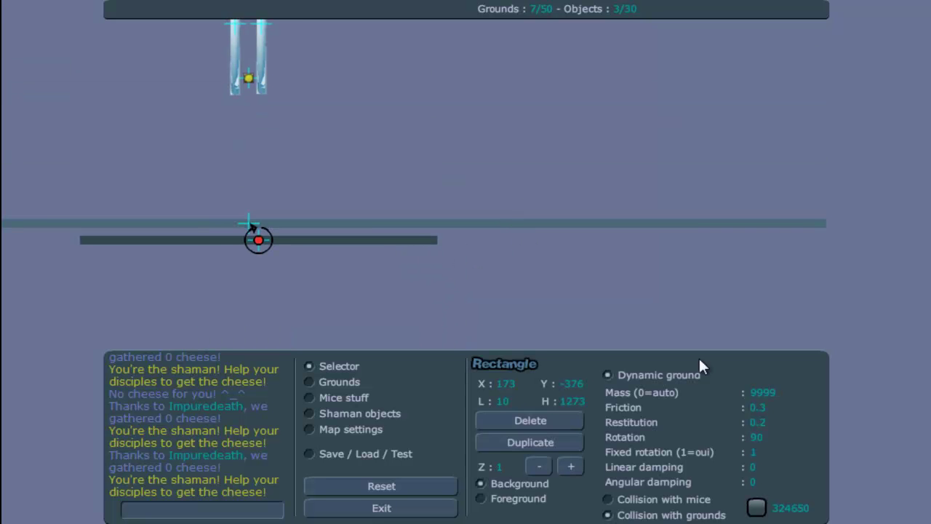
left_click(256, 83)
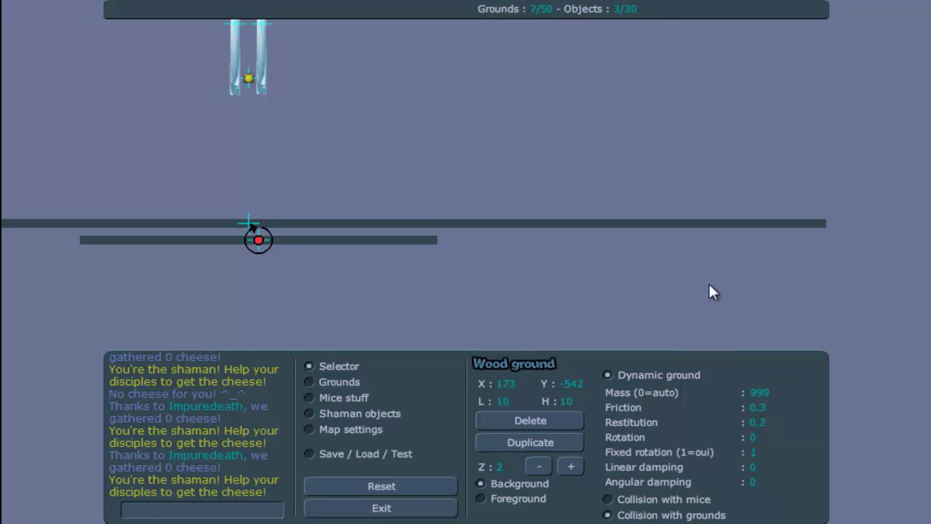
left_click(540, 224)
key("space")
left_click(240, 226)
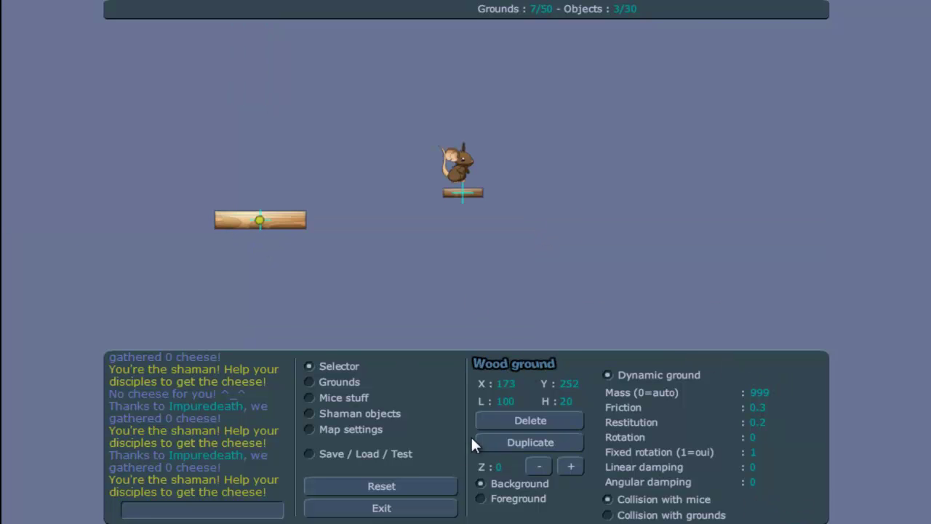
Test the map with the lighter wood ground, turning the mouse towards the moving platform, and return to the editor.
left_click(408, 454)
left_click(551, 364)
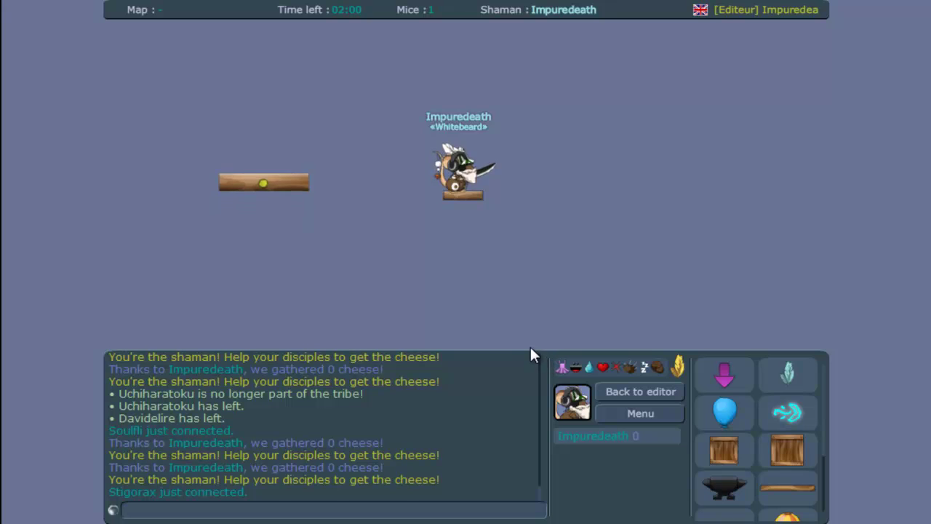
key("Left")
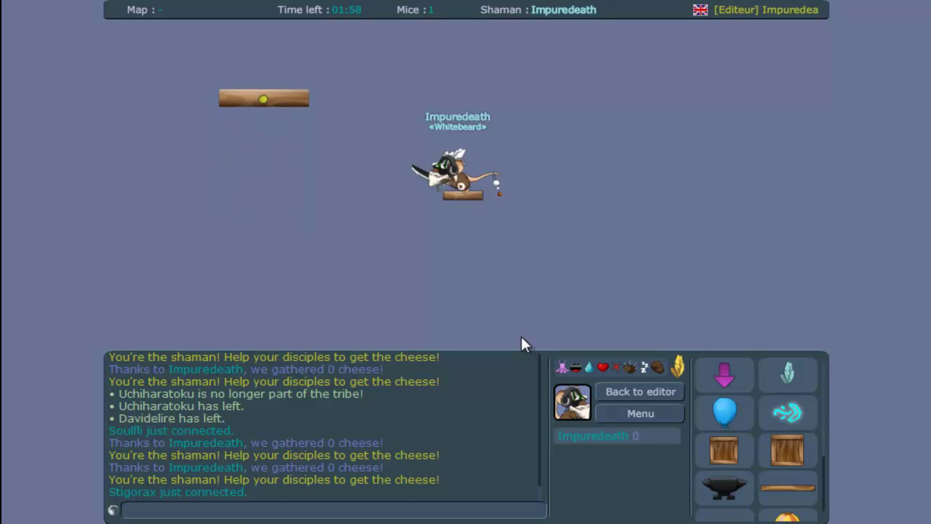
left_click(605, 390)
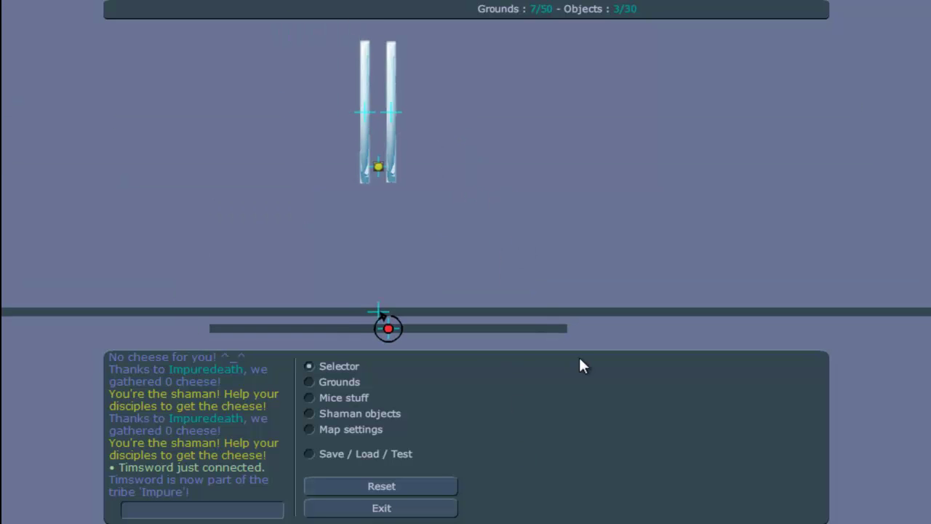
Set the short rectangle's rotation to 90 to see how high its end reaches.
left_click(468, 331)
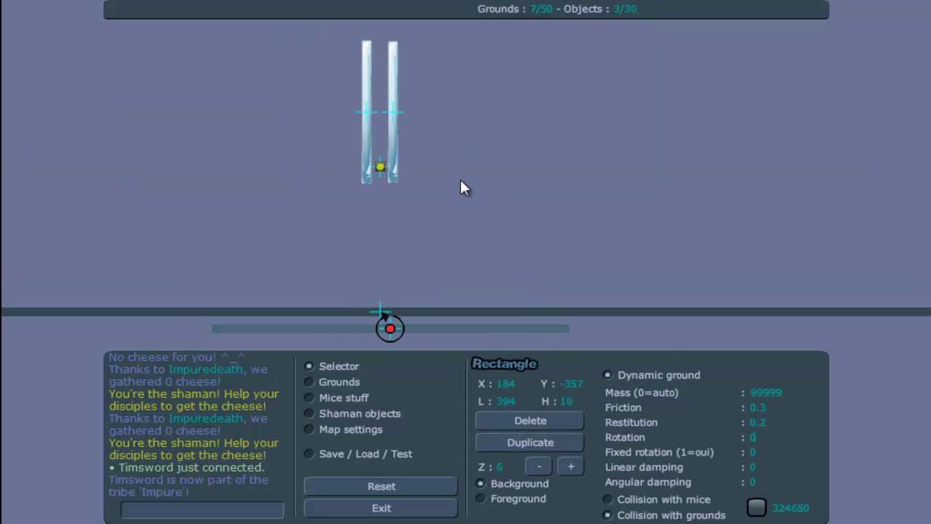
type("90")
key("Return")
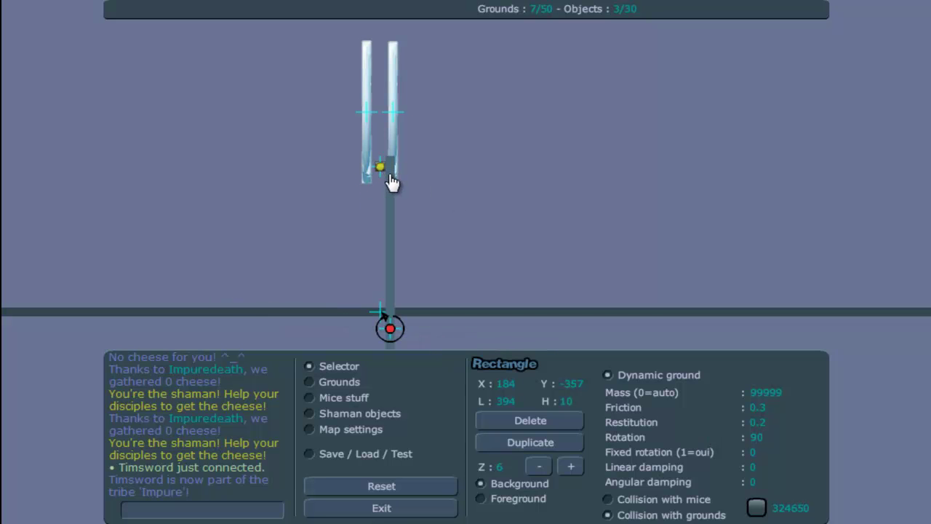
Move both ice grounds, the yellow nail and the small wood ground up above the short rectangle's upper end, with the wood ground near Y -571.
left_click(393, 118)
left_click_drag(393, 118, 371, 61)
left_click_drag(376, 167, 379, 156)
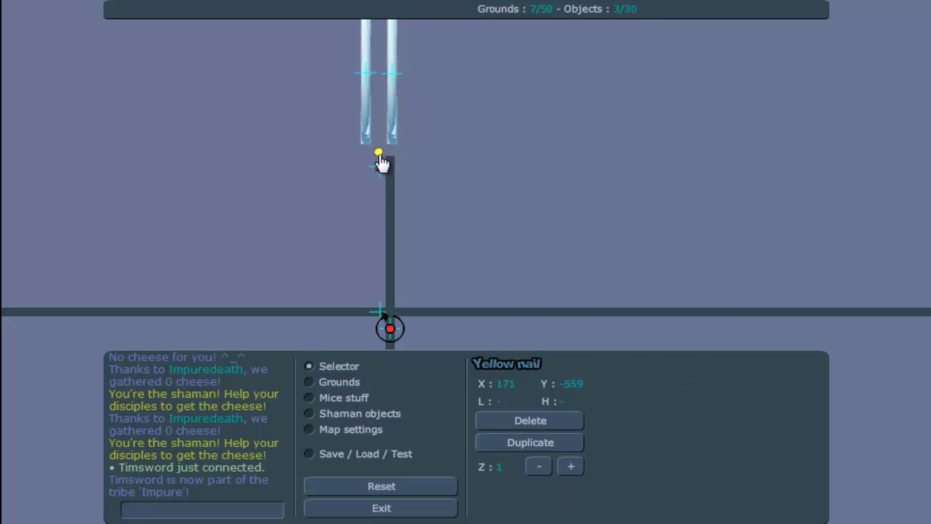
left_click(376, 145)
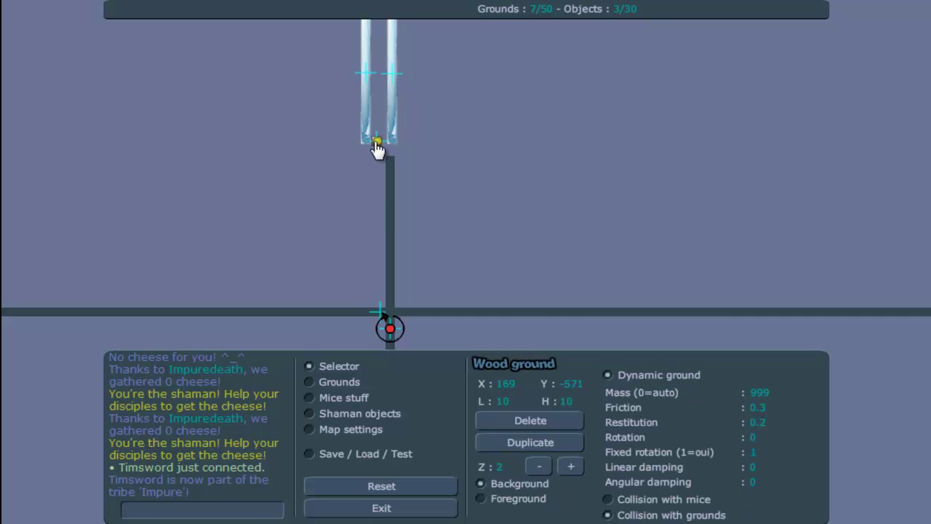
Line up the small wood ground and nail with the long rectangle's centre, and fit the two ice grounds closely around them at Y -647.
left_click_drag(385, 125, 386, 129)
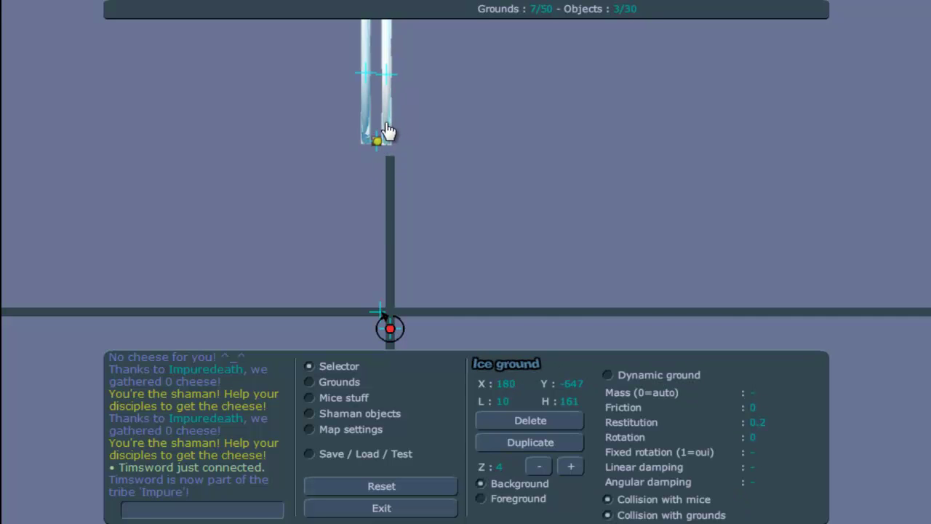
left_click(373, 130)
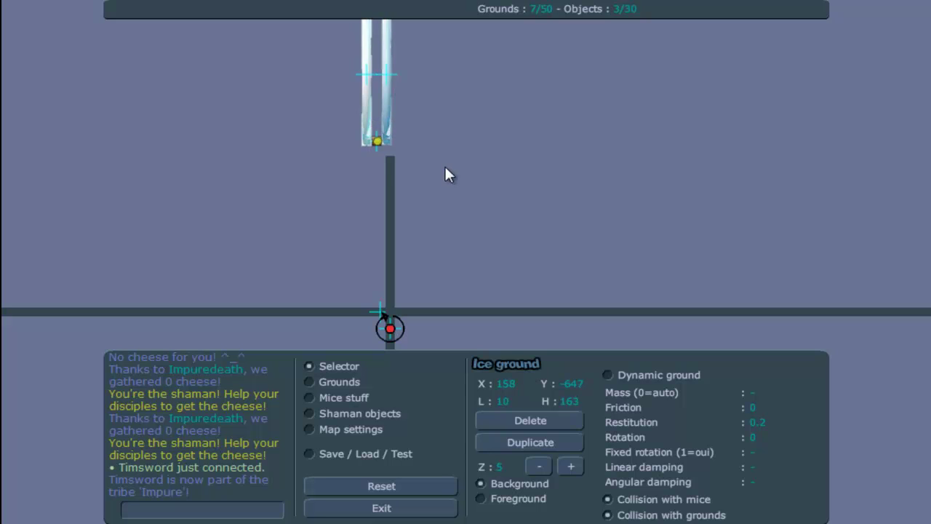
left_click(376, 143)
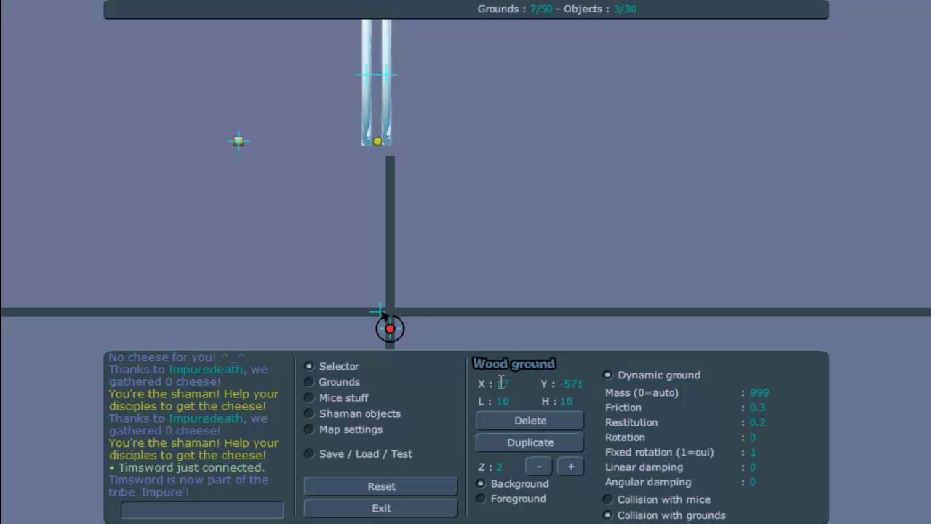
left_click_drag(387, 130, 391, 130)
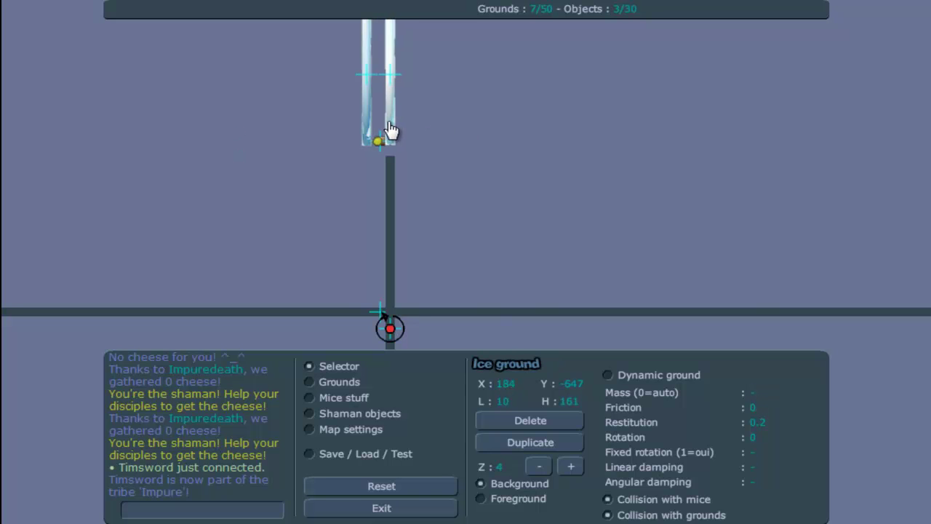
left_click(379, 143)
left_click(377, 144)
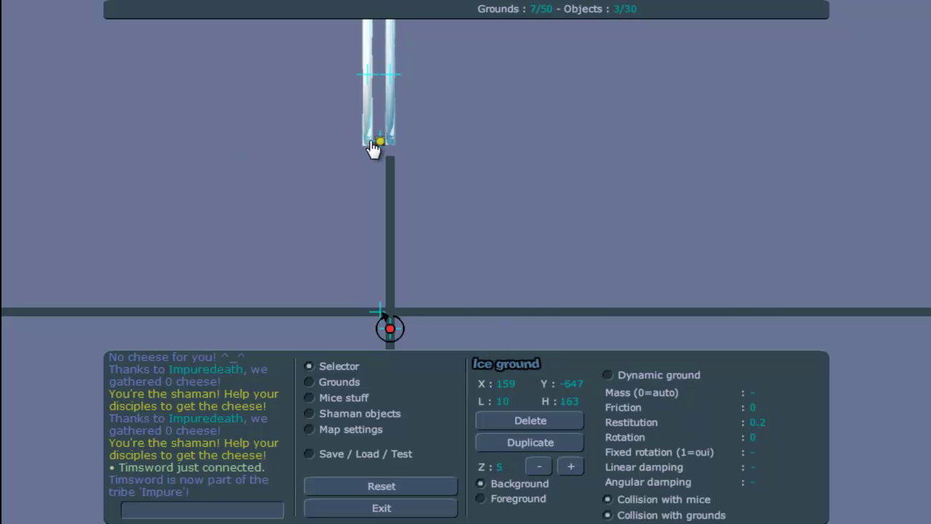
Test the map with the raised, tighter ice guides, and return to the editor.
left_click(402, 452)
left_click(583, 366)
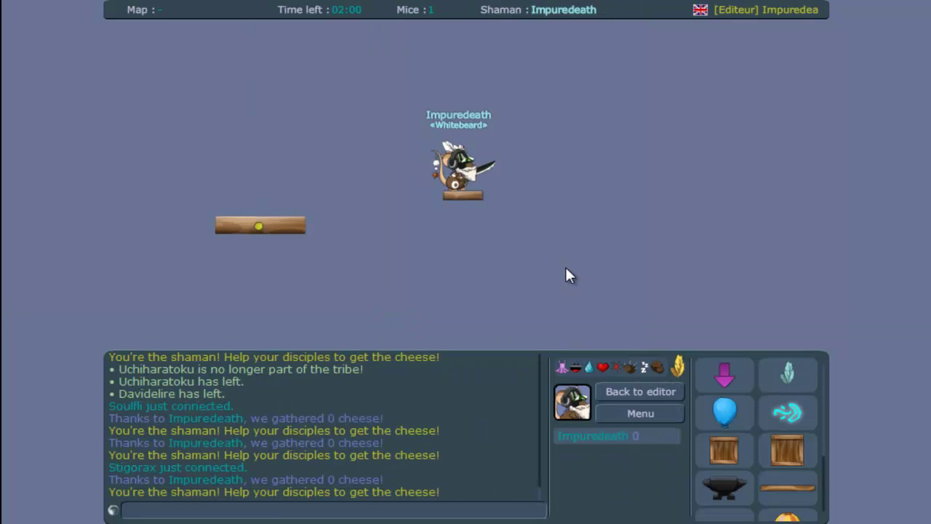
left_click(646, 393)
Set the short rectangle's rotation to 0, test the map again with the mouse facing the platform, and return to the editor.
key("Return")
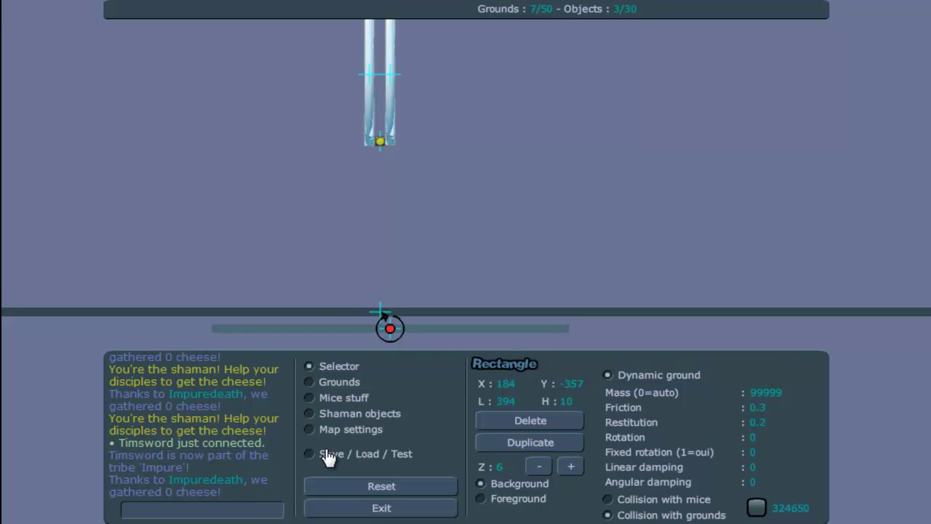
left_click(322, 453)
left_click(517, 368)
key("Left")
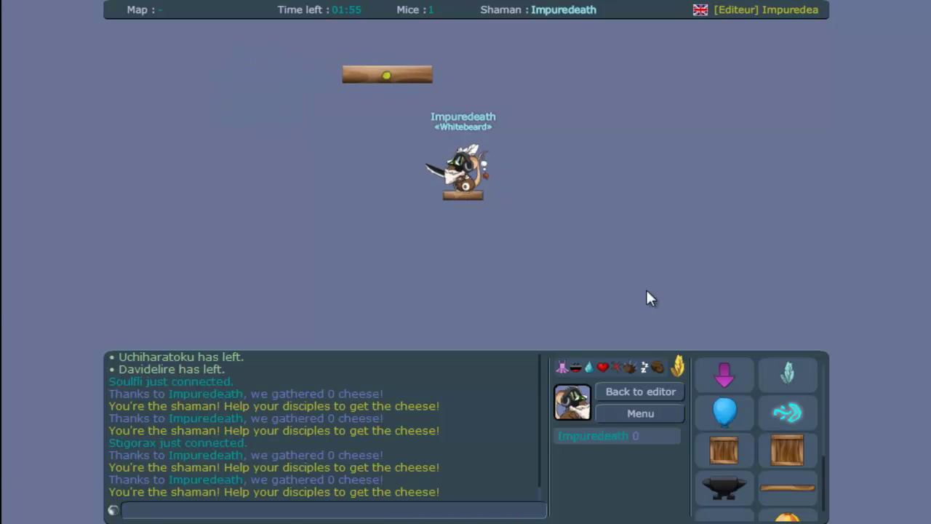
left_click(663, 393)
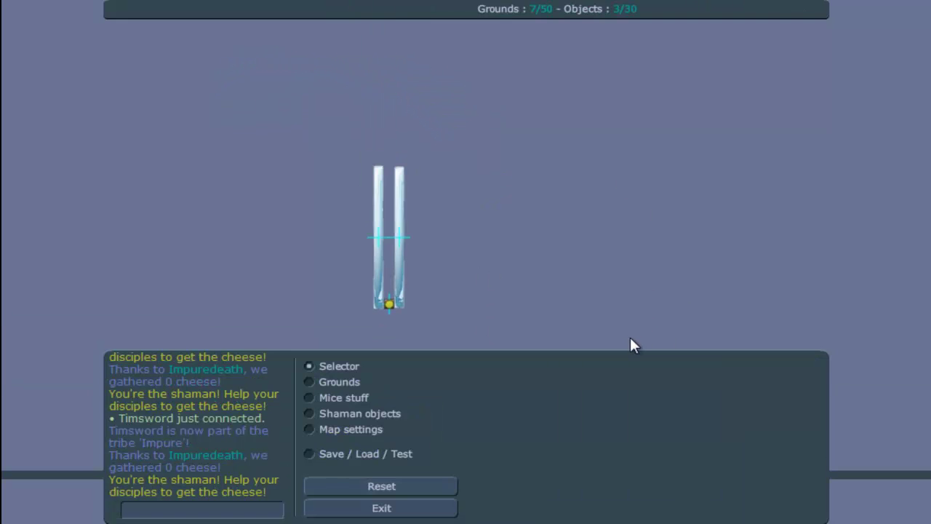
Place a wood ground about 43 by 10 across the upper ends of both ice grounds, test the map, and return to the editor.
left_click(340, 382)
left_click_drag(372, 159, 410, 158)
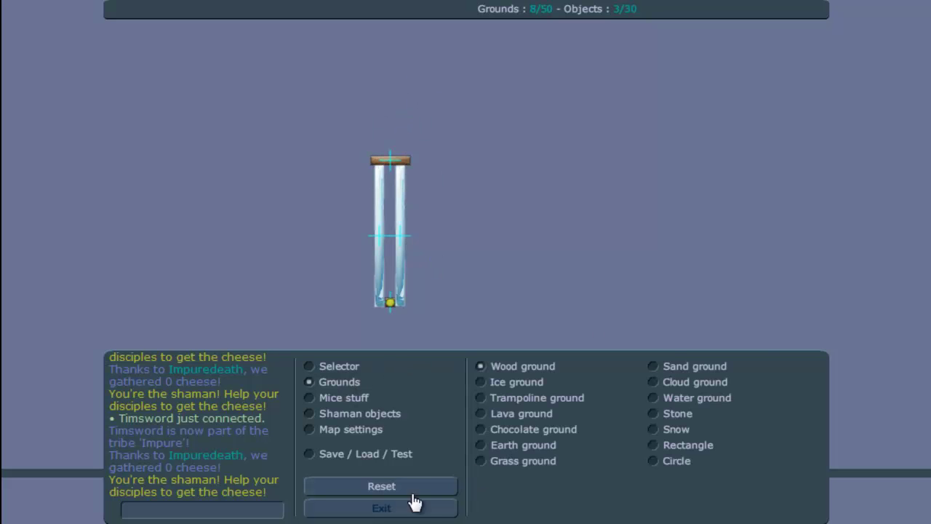
left_click(349, 454)
left_click(580, 364)
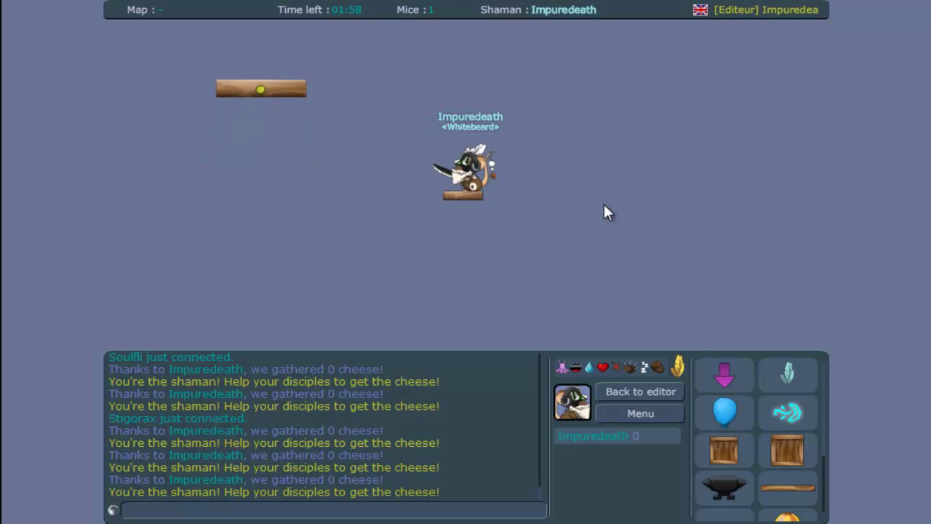
key("Left")
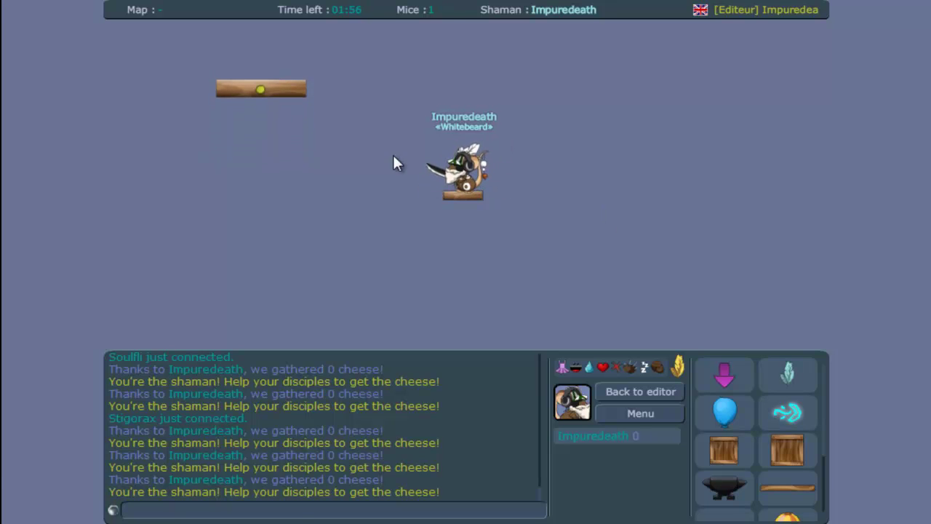
left_click(632, 397)
Set both ice grounds' height to 261, align them at Y -696, and raise the wood cap to their upper ends at Y -831.
left_click_drag(380, 198, 410, 203)
left_click(565, 401)
key("BackSpace")
type("2")
left_click(423, 218)
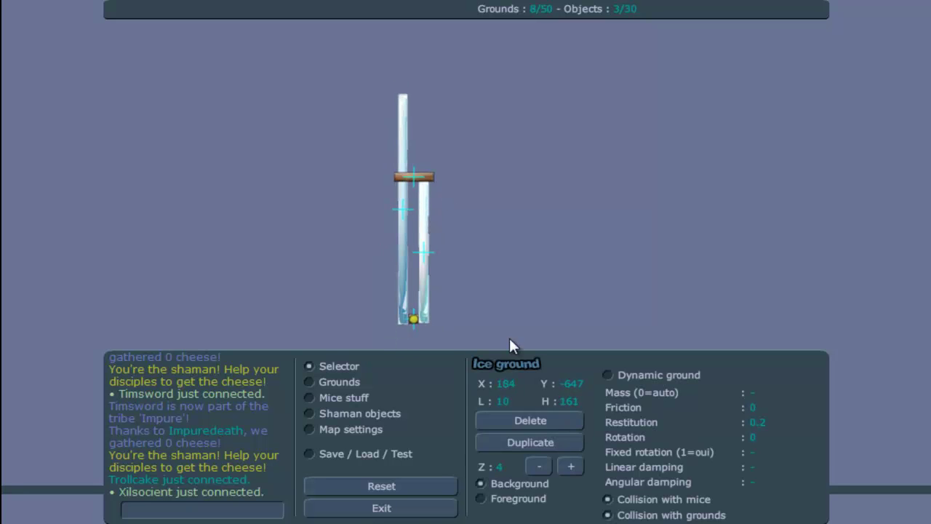
type("2")
left_click_drag(441, 256, 427, 224)
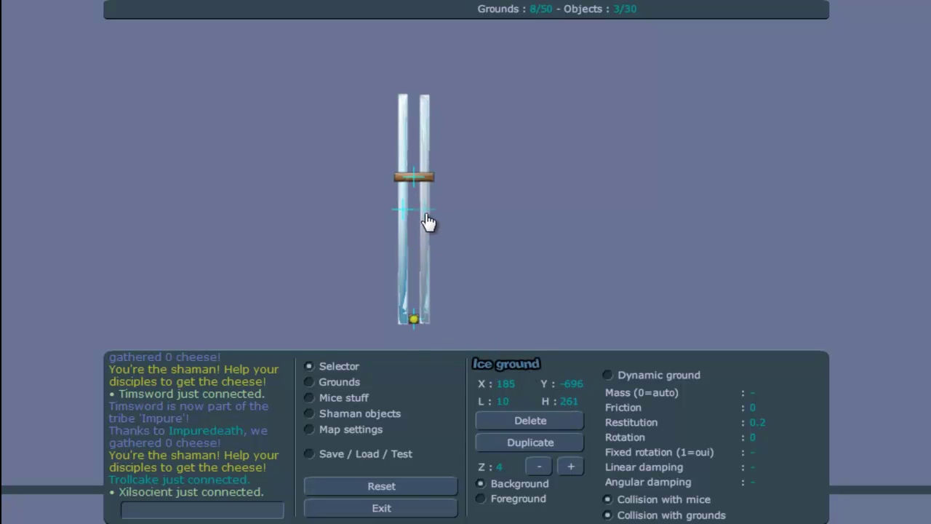
left_click_drag(415, 178, 416, 100)
key("space")
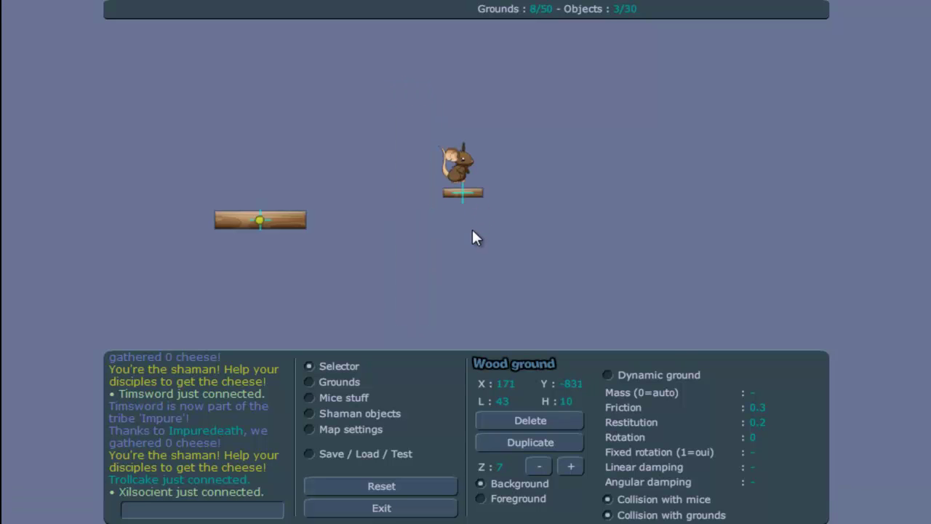
Test the map with the taller ice guides, move the mouse off its small wood ground, and return to the editor.
left_click(359, 456)
left_click(578, 363)
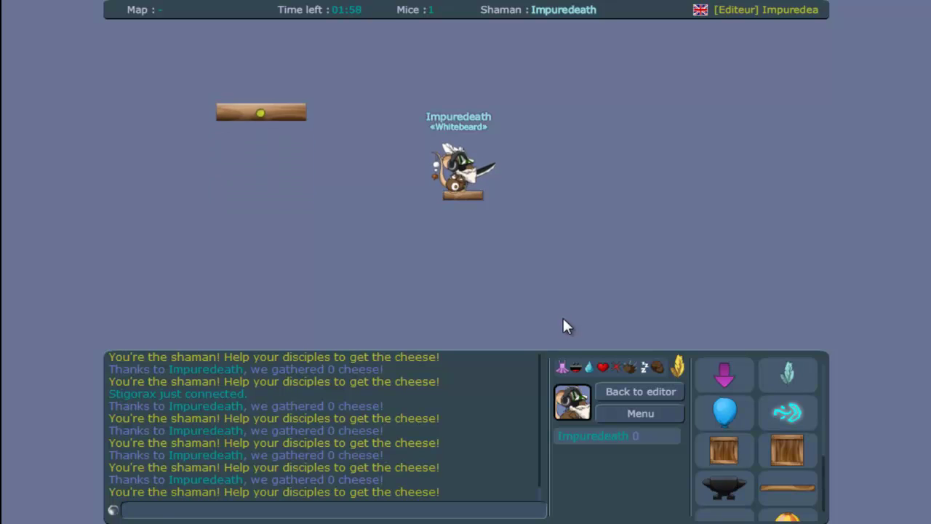
key("Left")
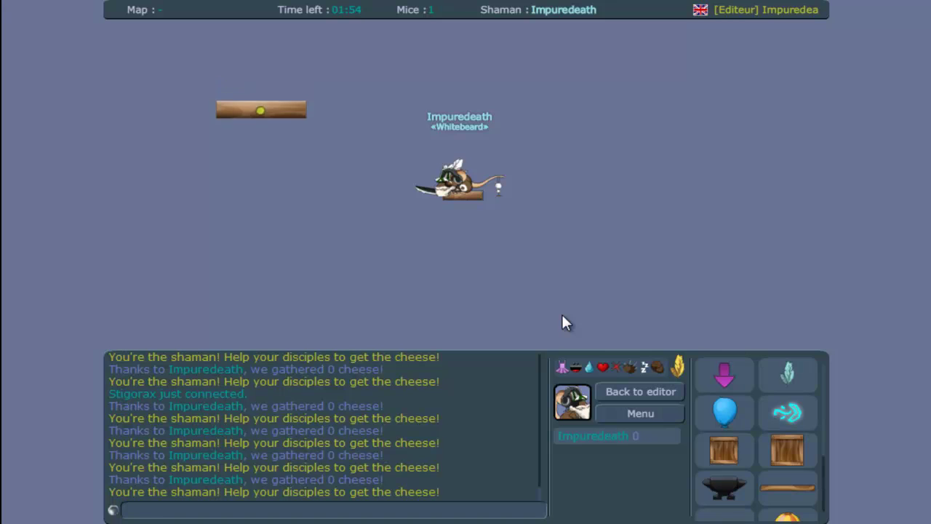
key("Left")
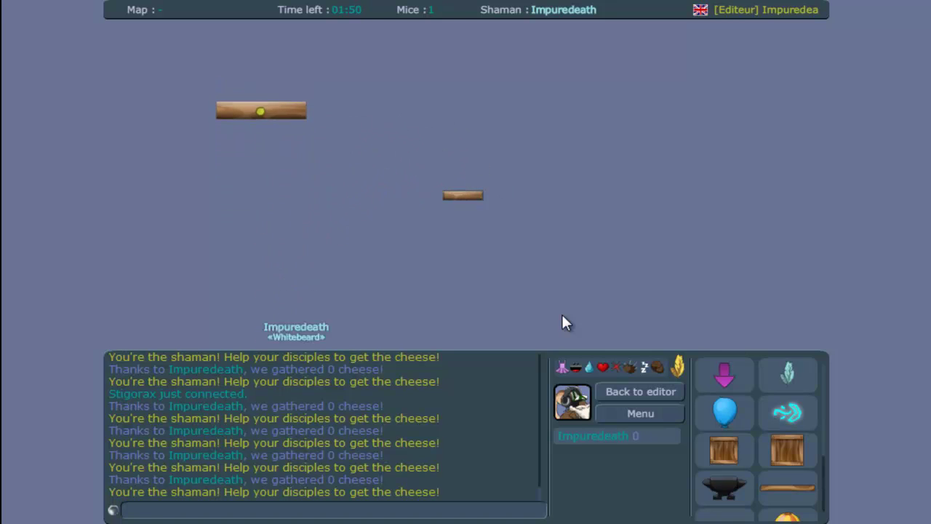
key("Right")
key("Left")
key("Right")
key("Left")
key("Right")
left_click(635, 393)
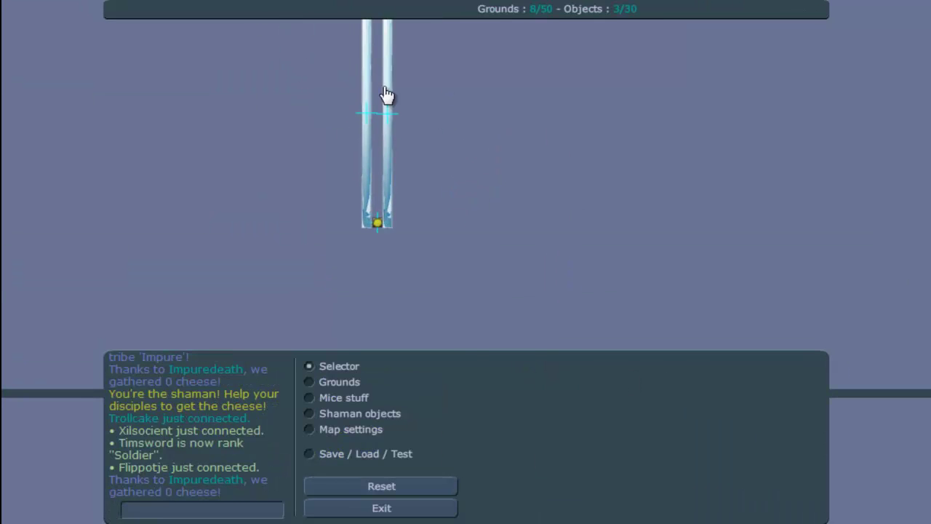
Draw a wood ground 200 by 10, rotate it 90 degrees, and place it upright beside the outer edge of the right-hand ice ground.
left_click(385, 94)
scroll(502, 219, "down", 3)
left_click(477, 236)
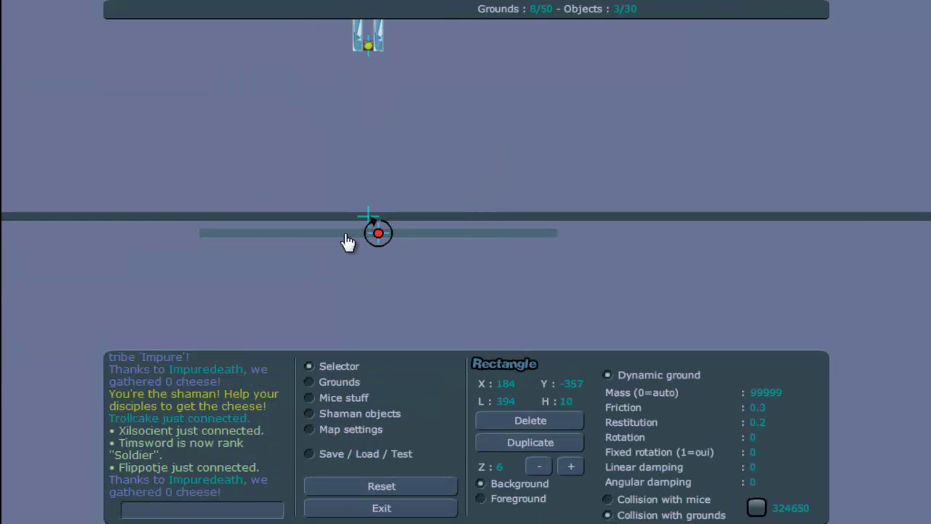
left_click(331, 384)
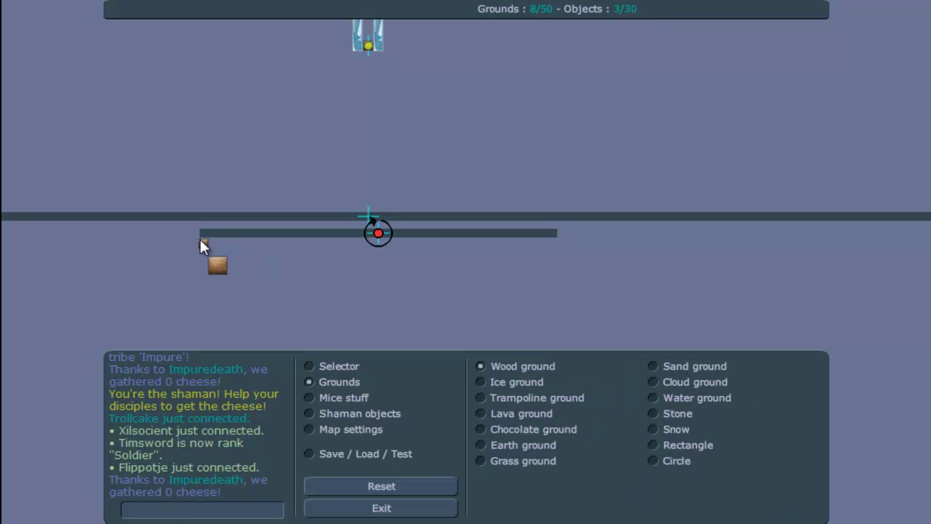
left_click_drag(200, 238, 369, 241)
left_click(311, 366)
left_click_drag(318, 260, 491, 148)
type("90")
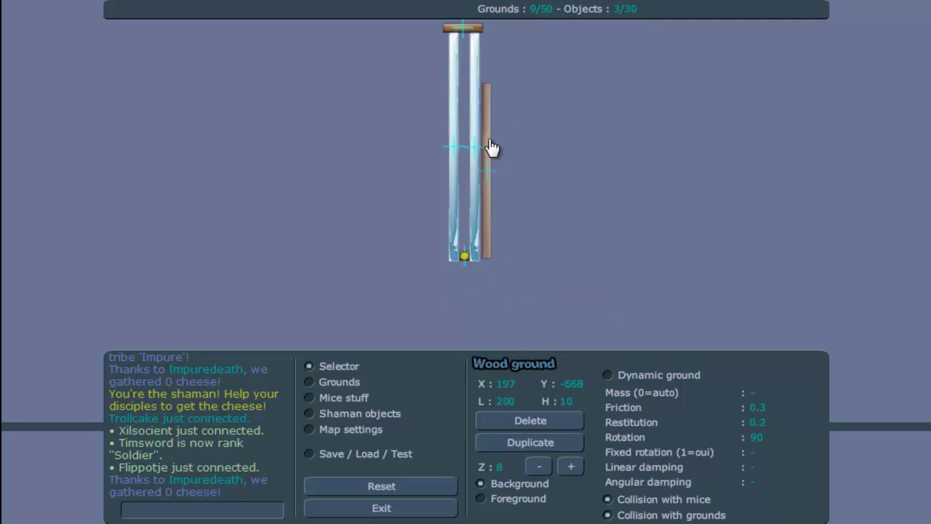
Test the map with the wood cap lowered along the ice grounds and the upright wood ground at Y -663, and return to the editor.
left_click_drag(472, 29, 475, 74)
left_click(489, 96)
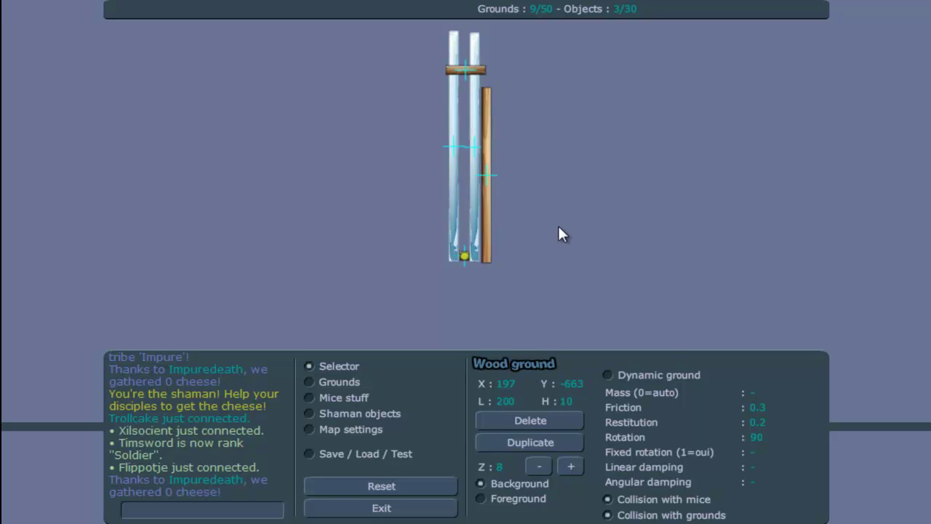
key("space")
left_click(324, 453)
left_click(605, 366)
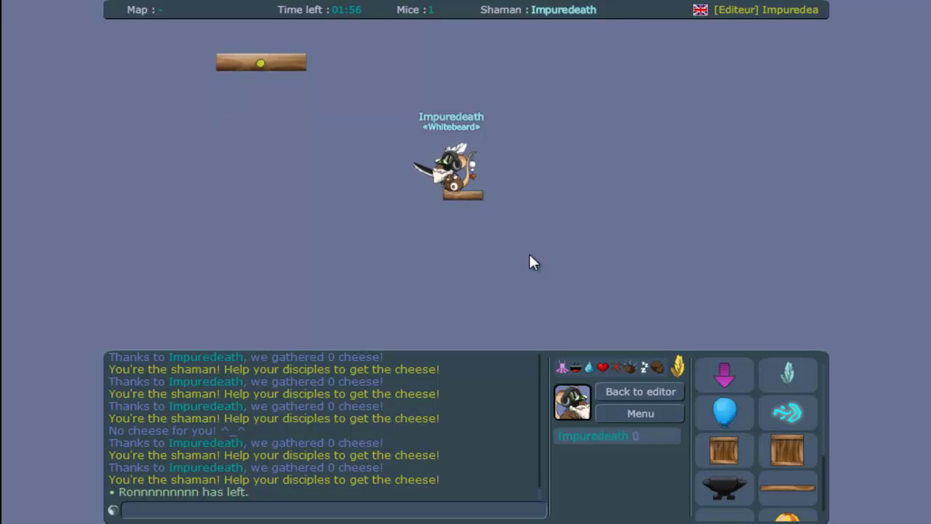
left_click(624, 392)
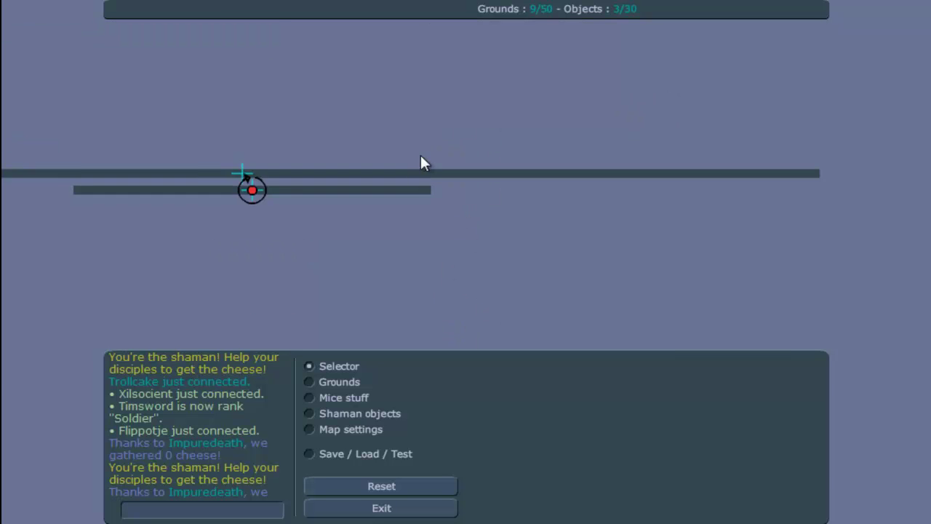
Raise the wood cap to Y -834 at the ice grounds' upper ends, test the map, and return to the editor.
left_click(298, 83)
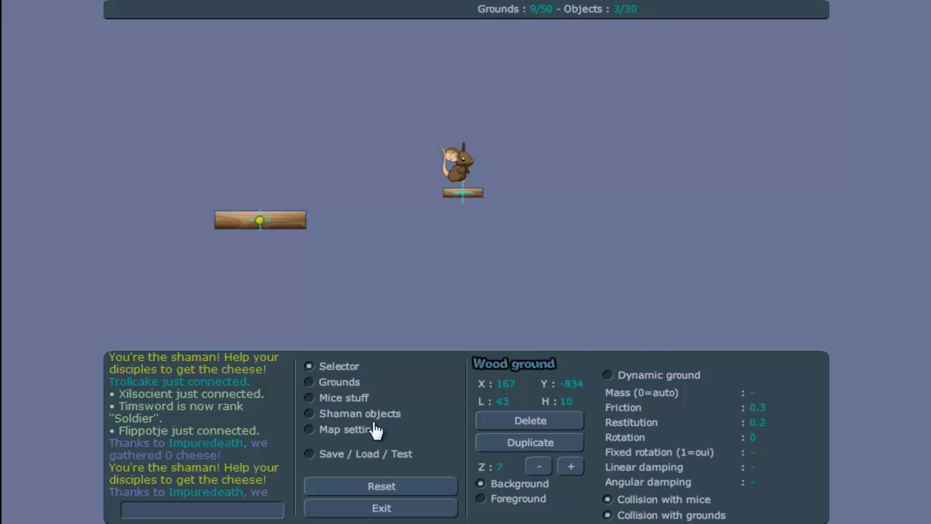
left_click(379, 455)
left_click(540, 364)
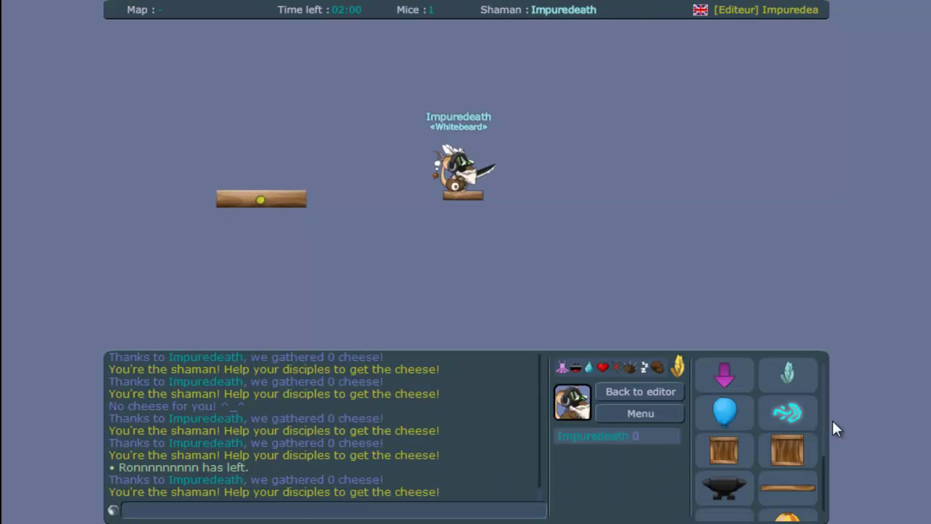
left_click(639, 391)
Move the mice spawn onto the nailed wood platform, test the map from there, and return to the editor.
left_click(350, 401)
left_click(524, 400)
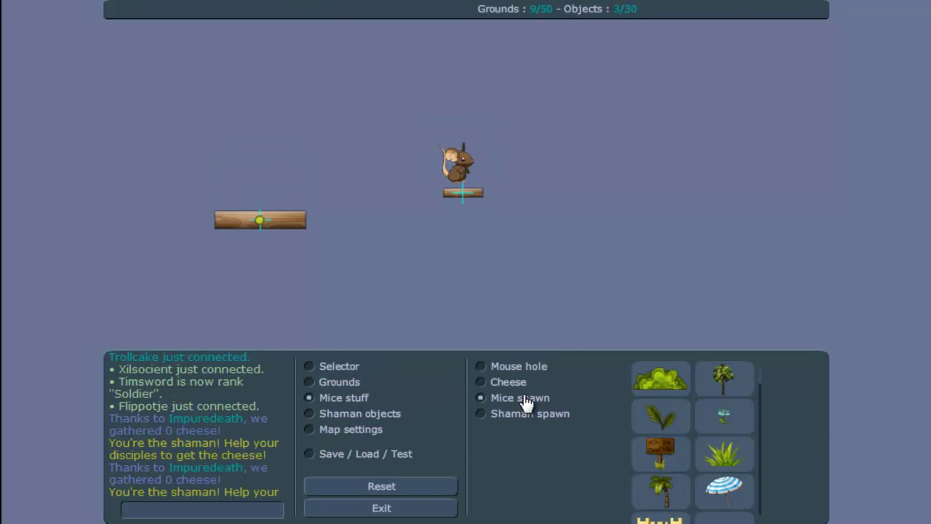
left_click(268, 195)
left_click(368, 457)
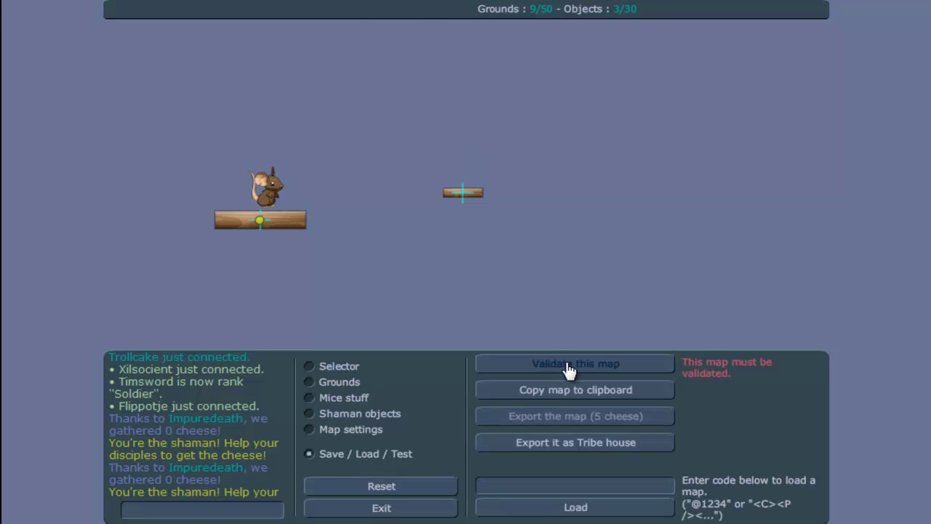
left_click(565, 364)
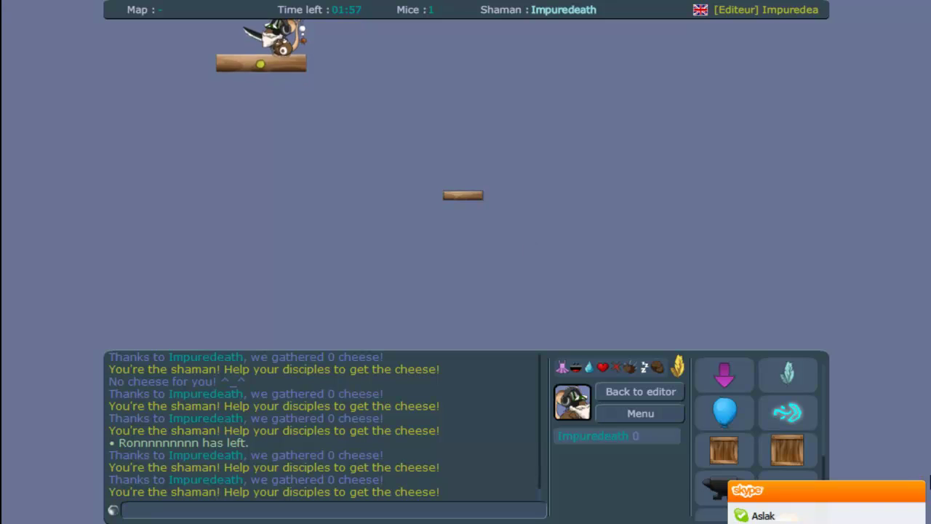
left_click(915, 491)
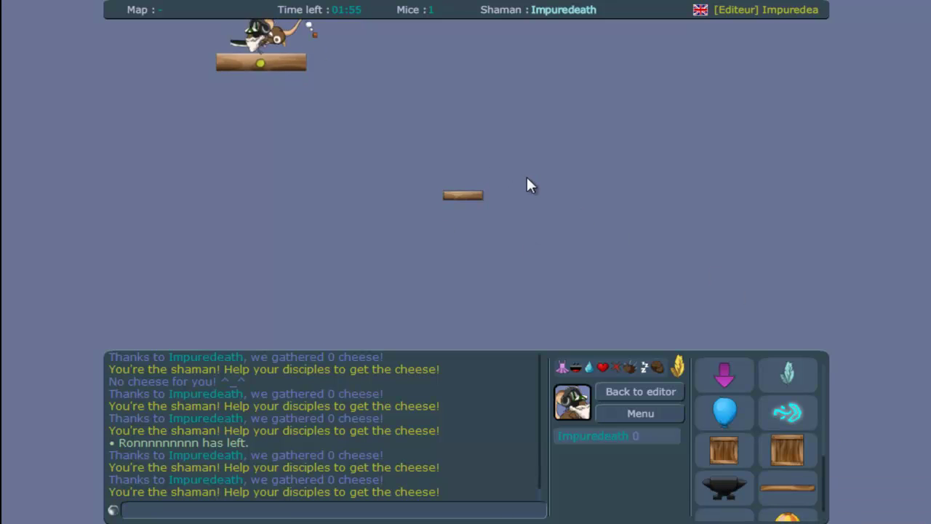
left_click(655, 391)
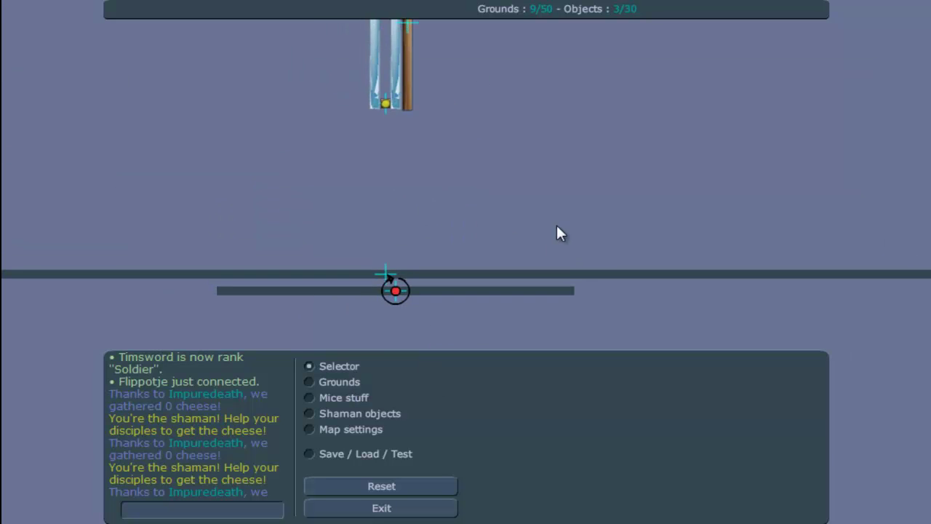
Shift the wood cap to X 172, Y -832, and delete the short rectangle together with its red motor nail.
mouse_move(450, 64)
left_mouse_down()
mouse_move(462, 59)
mouse_move(454, 66)
left_mouse_up()
left_click_drag(560, 267, 566, 53)
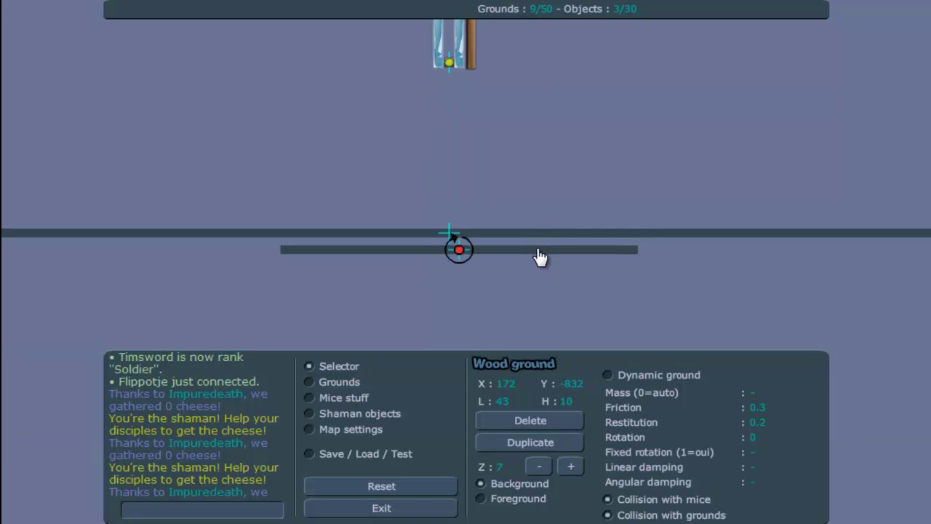
left_click(539, 252)
left_click(529, 420)
left_click(464, 251)
left_click(531, 421)
Close the ice grounds' lower ends with a wood ground about 39 wide, and fill the gap between them with a tall water ground.
left_click(328, 382)
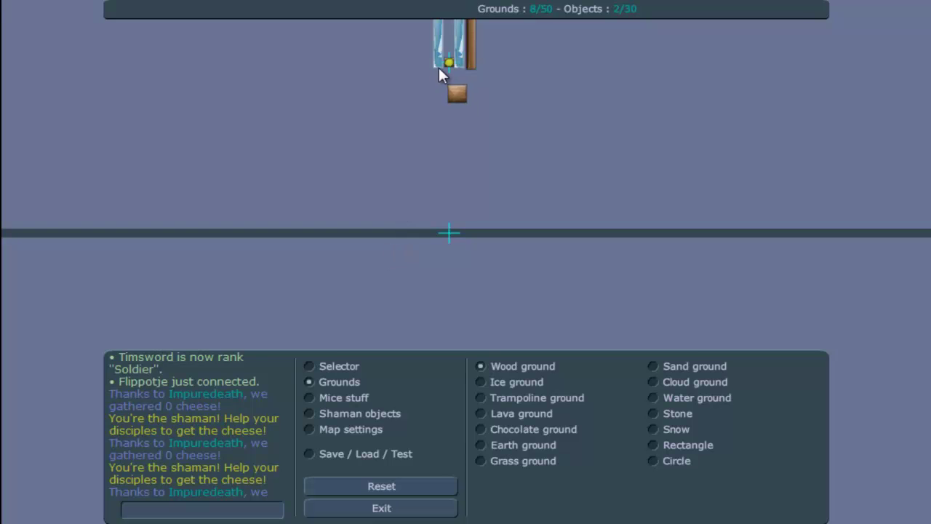
left_click_drag(482, 72, 541, 276)
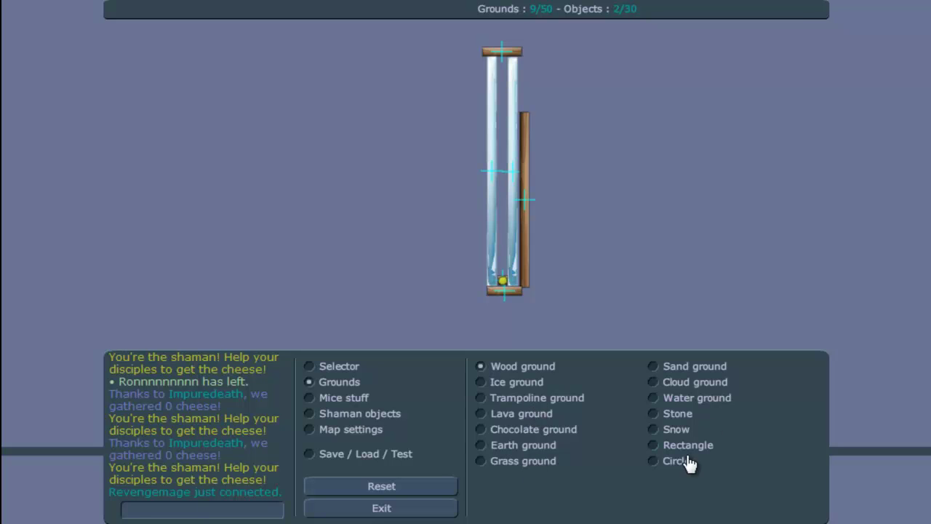
left_click(700, 398)
left_click_drag(499, 66, 515, 299)
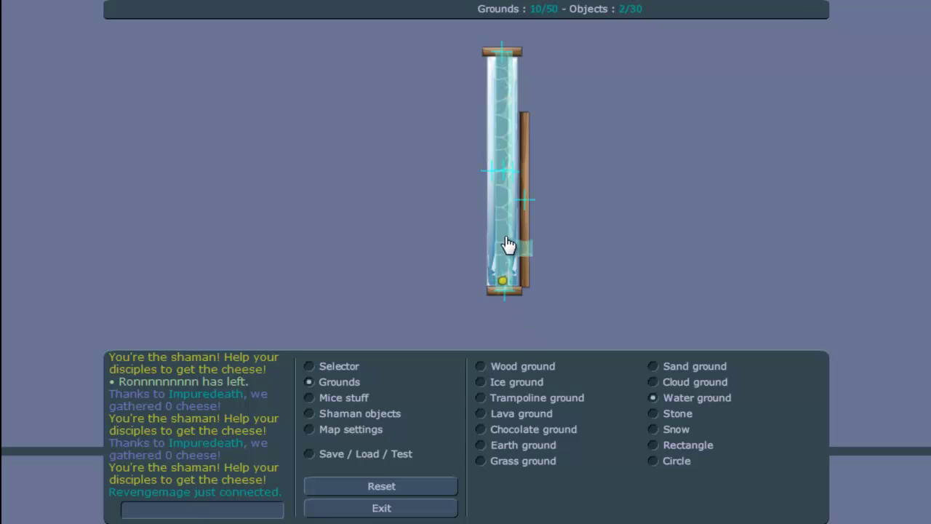
Move the water ground aside to open the small nailed wood ground's mass for editing, and put the water back between the ice grounds.
left_click(341, 366)
left_click_drag(507, 209, 566, 212)
left_click(502, 286)
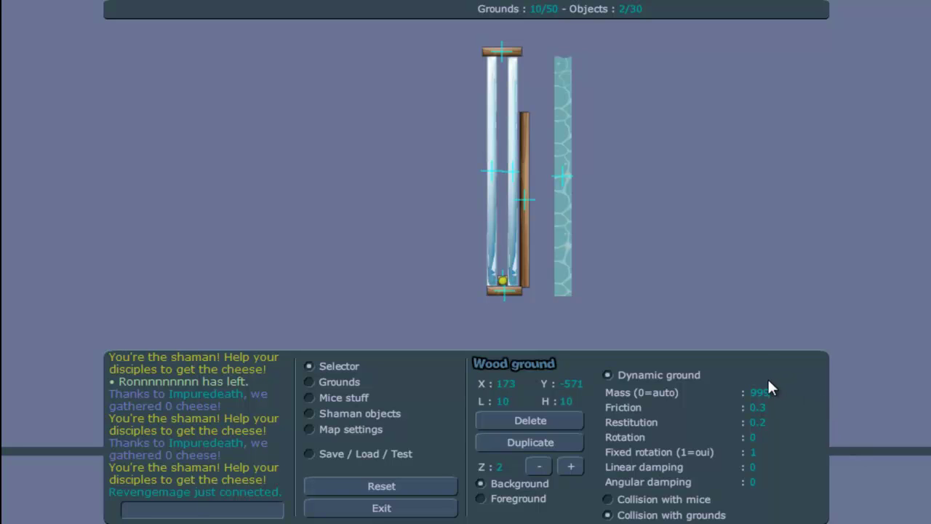
left_click_drag(557, 202, 501, 195)
Test the map with the water ground driving the platform, and return to the editor.
left_click(400, 459)
left_click(603, 354)
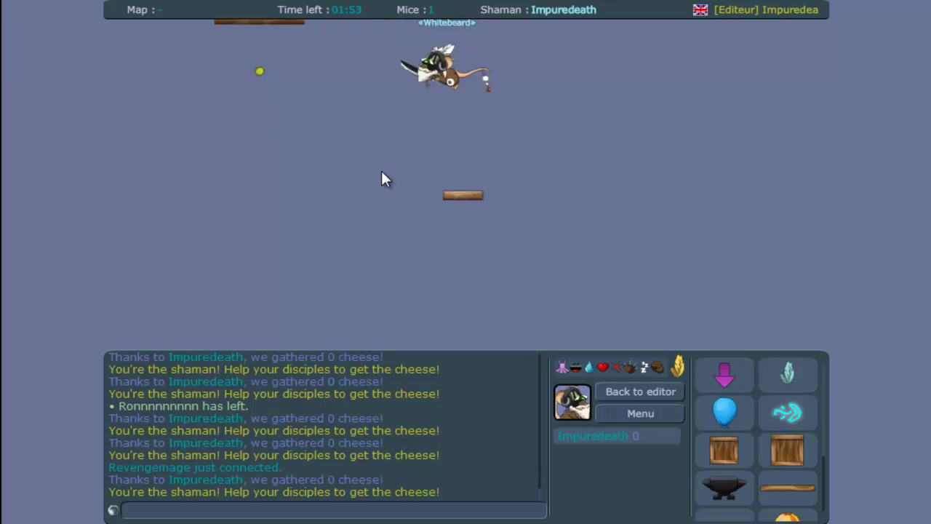
left_click(658, 392)
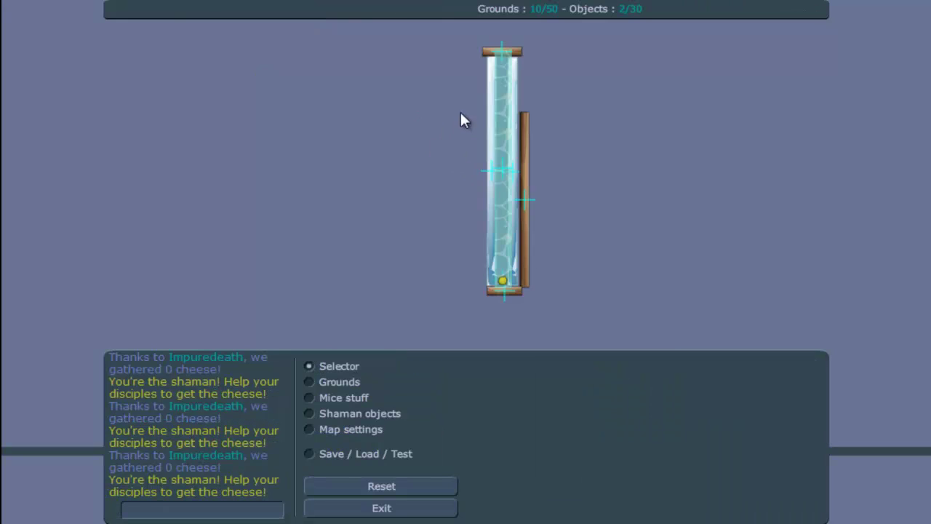
Set the long horizontal rectangle's mass to 9999.
scroll(567, 284, "down", 5)
left_click(578, 273)
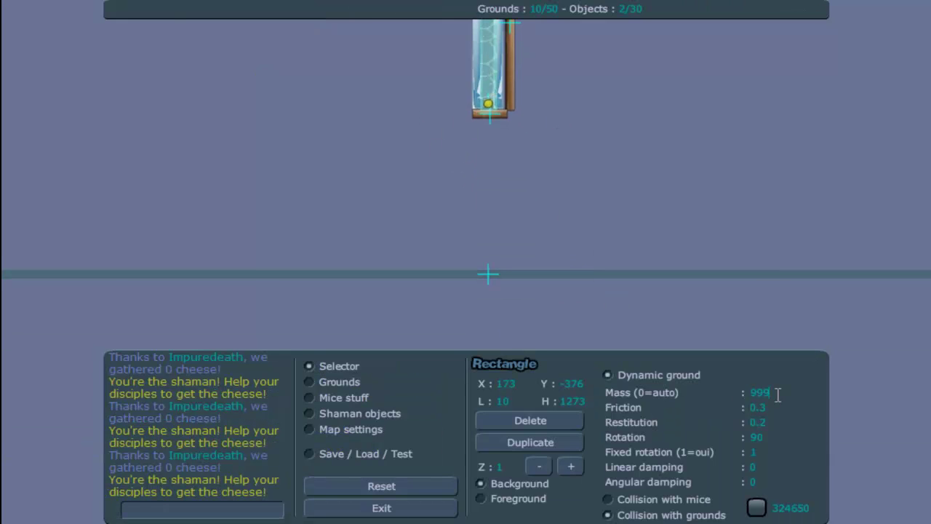
scroll(509, 291, "up", 5)
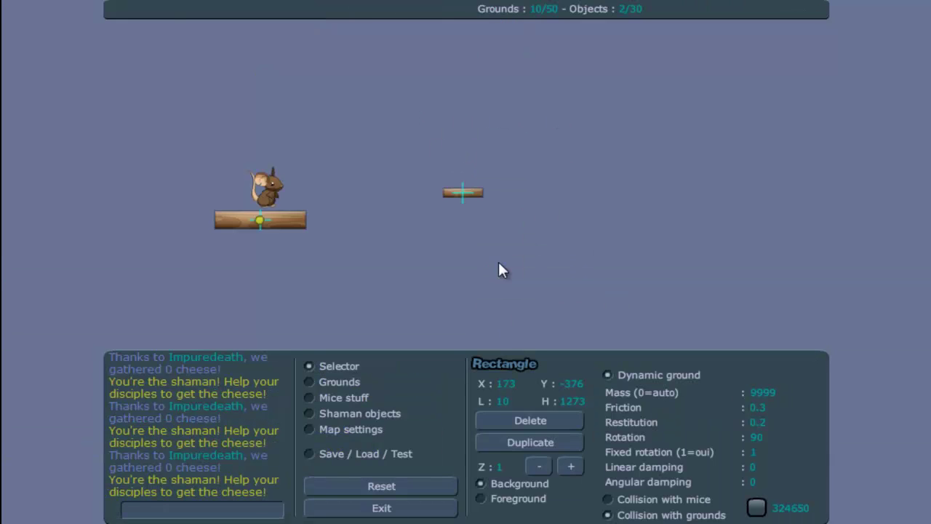
Test the map with the changed rectangle mass, bring the mouse from the platform to the small wood ground, and return to the editor.
left_click(369, 454)
left_click(558, 369)
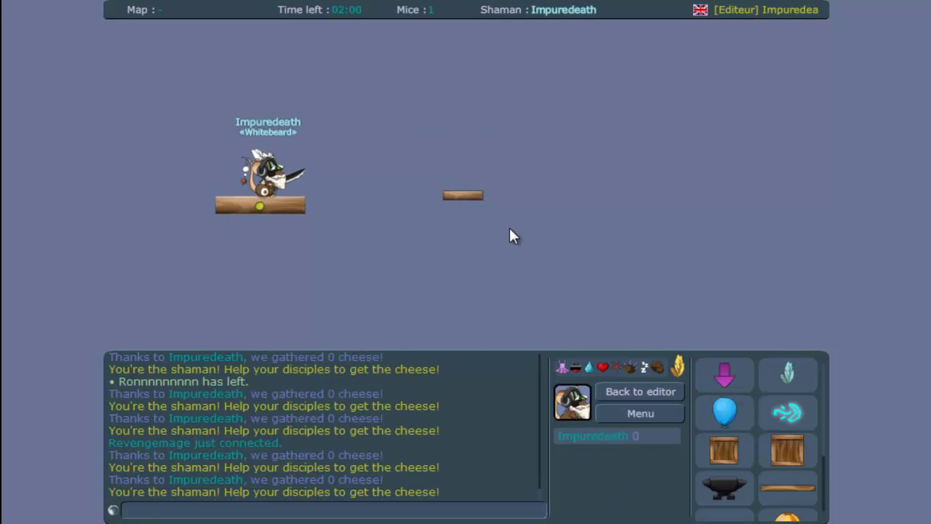
key("Right")
key("Left")
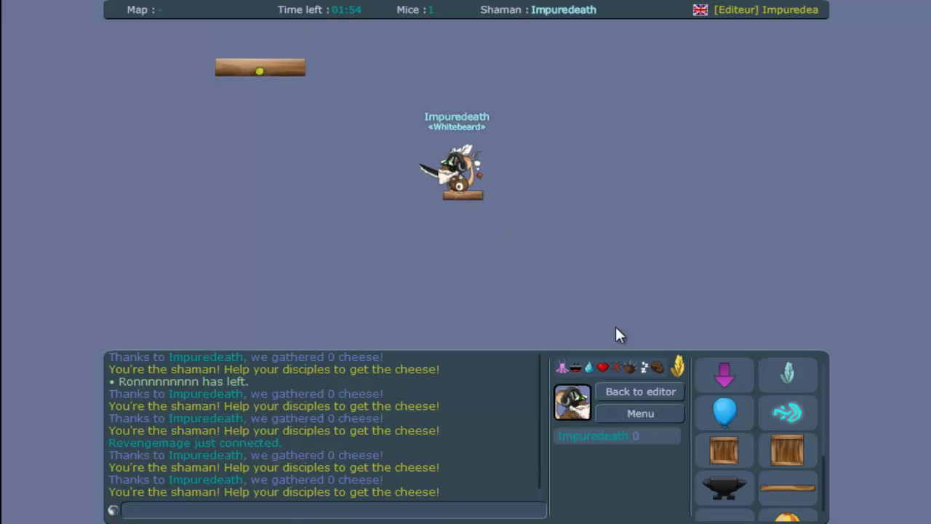
left_click(631, 394)
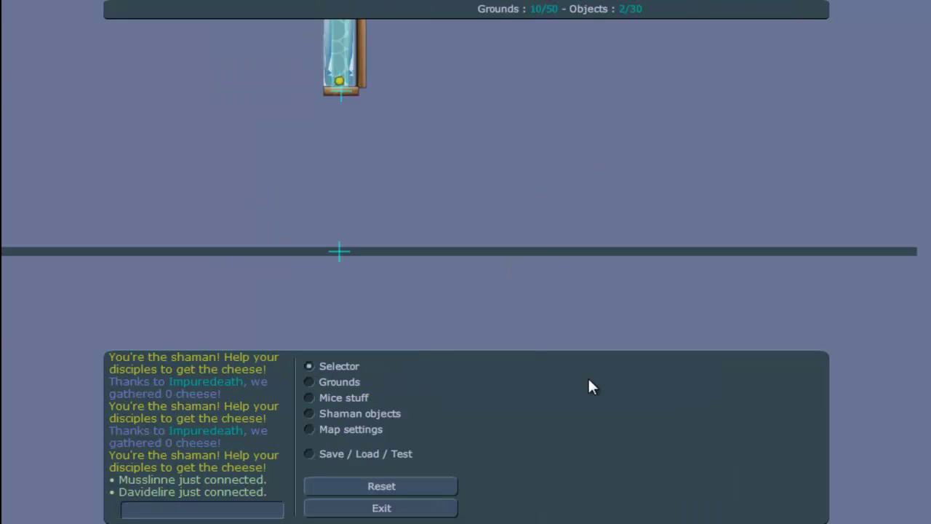
Move the water ground aside to inspect the small nailed wood ground and its yellow nail, and put the water back between the ice grounds.
left_click_drag(410, 204, 441, 202)
left_click_drag(456, 201, 488, 161)
left_click(433, 304)
left_click(433, 307)
left_click(433, 307)
left_click(433, 307)
mouse_move(470, 277)
left_mouse_down()
mouse_move(487, 272)
mouse_move(474, 276)
left_mouse_up()
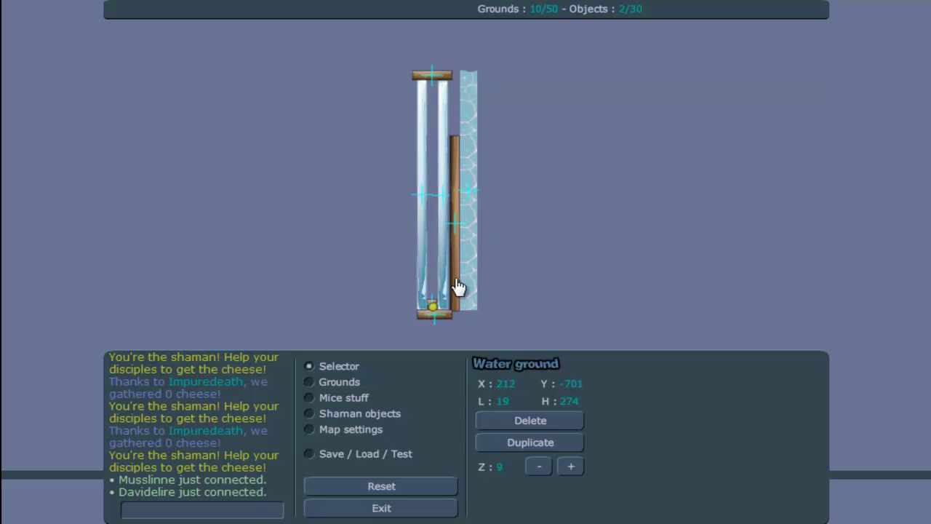
left_click(435, 305)
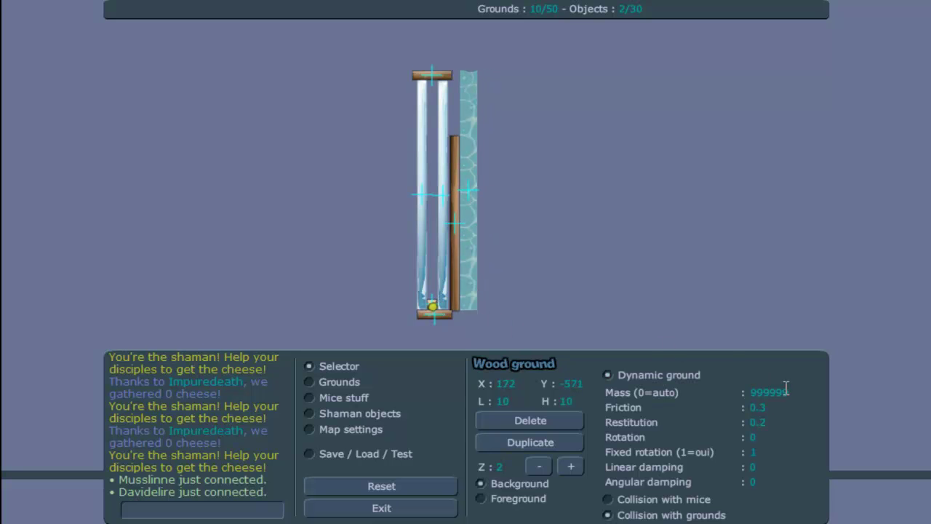
left_click(434, 310)
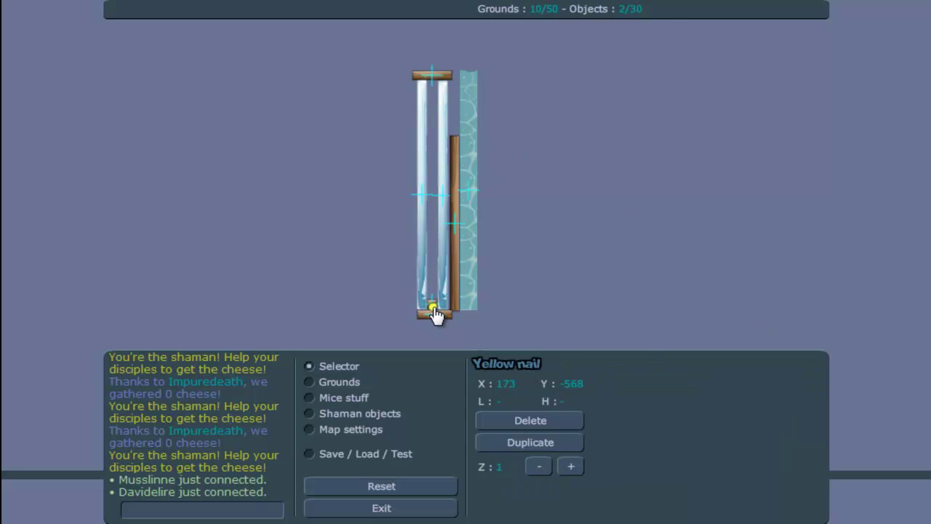
left_click(468, 264)
left_click_drag(468, 264, 439, 270)
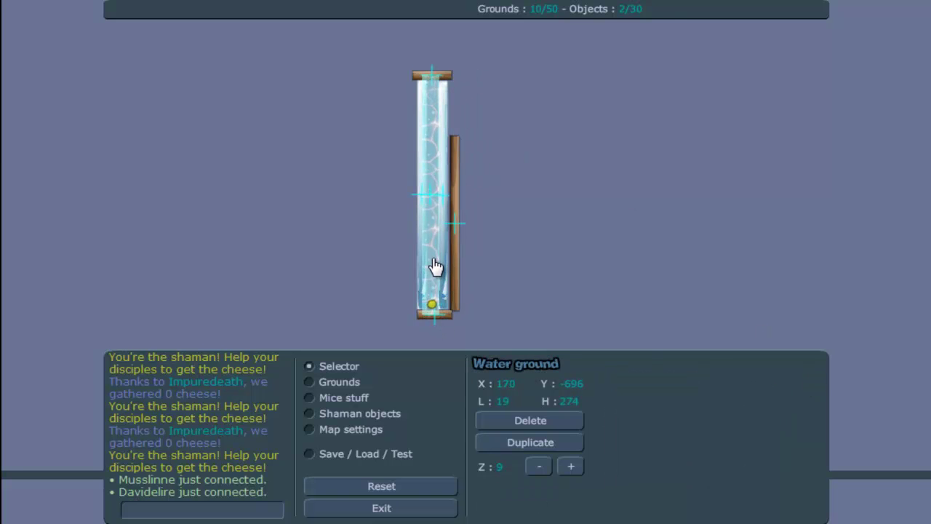
Test the map, jump the mouse from the rising platform toward the small wood ground, and return to the editor.
left_click(397, 452)
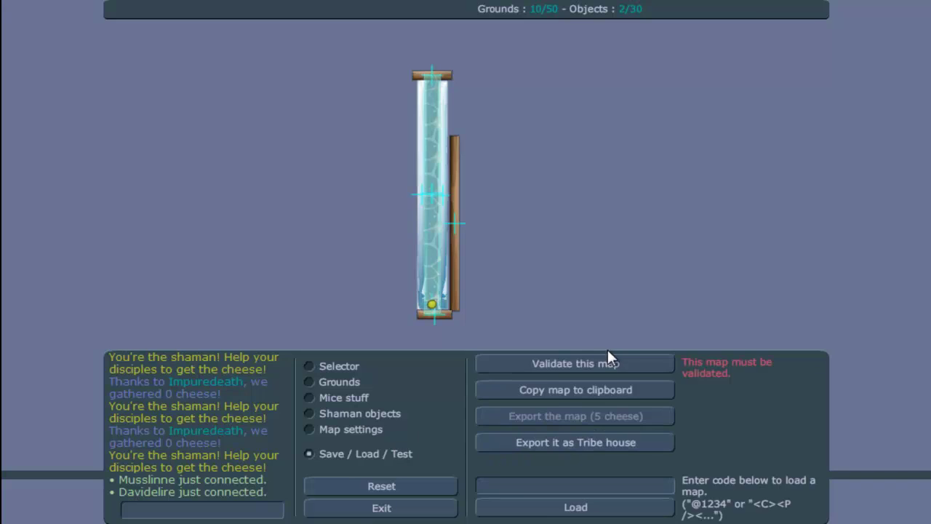
left_click(593, 358)
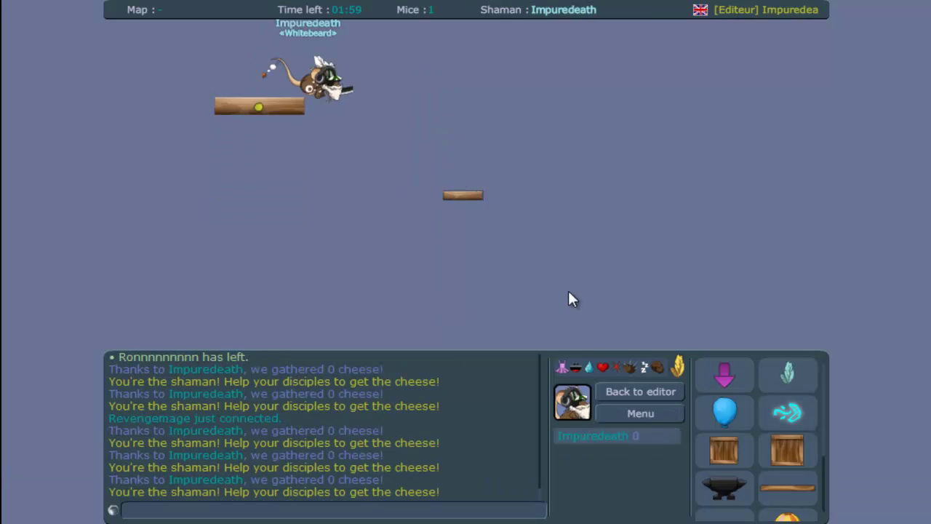
key("Up")
key("Left")
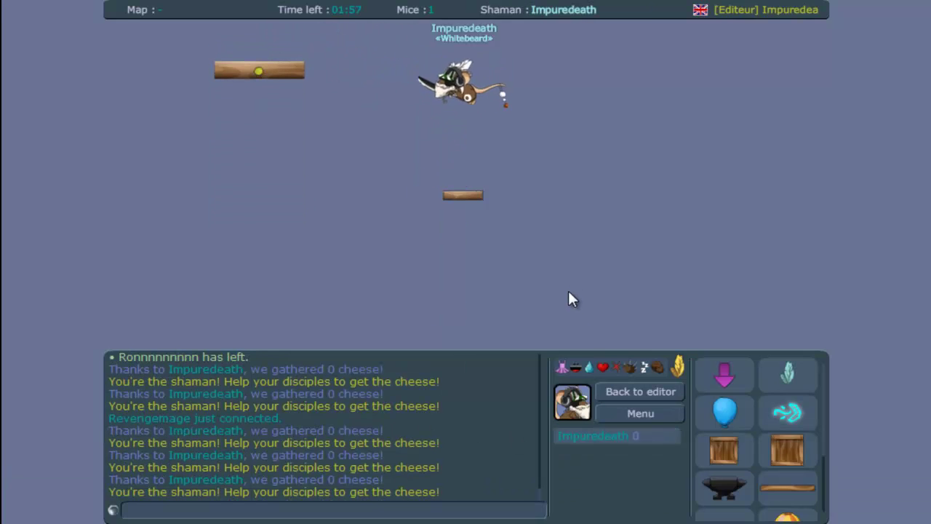
left_click(654, 394)
Move the water ground aside, set the small nailed wood ground's mass to 99999, and put the water back between the ice grounds.
left_click(443, 150)
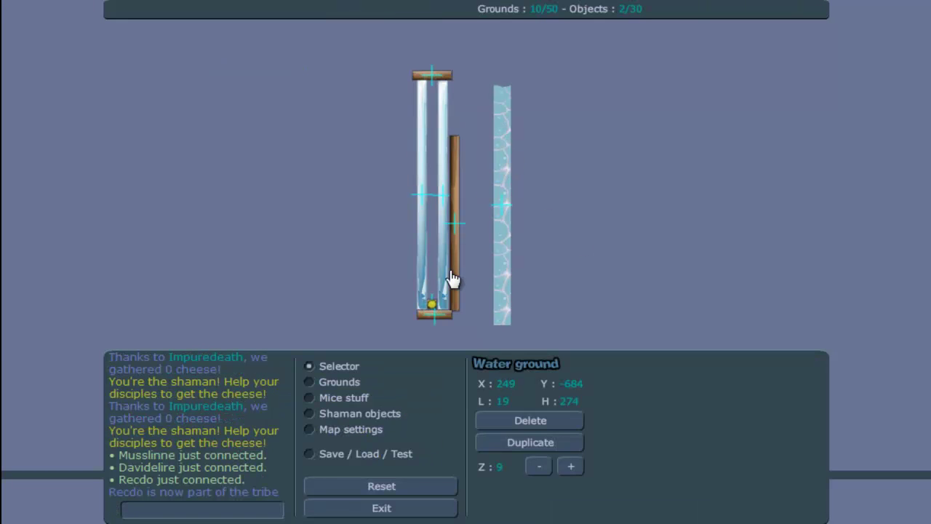
left_click(437, 309)
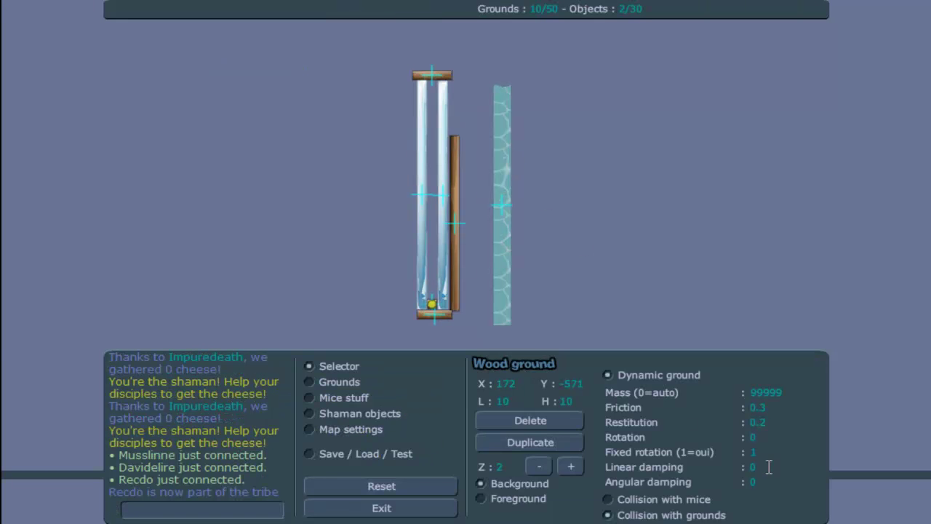
left_click_drag(506, 215, 441, 188)
Test the map with the mass of 99999, walking the mouse back and forth on the moving platform, and return to the editor.
left_click(416, 455)
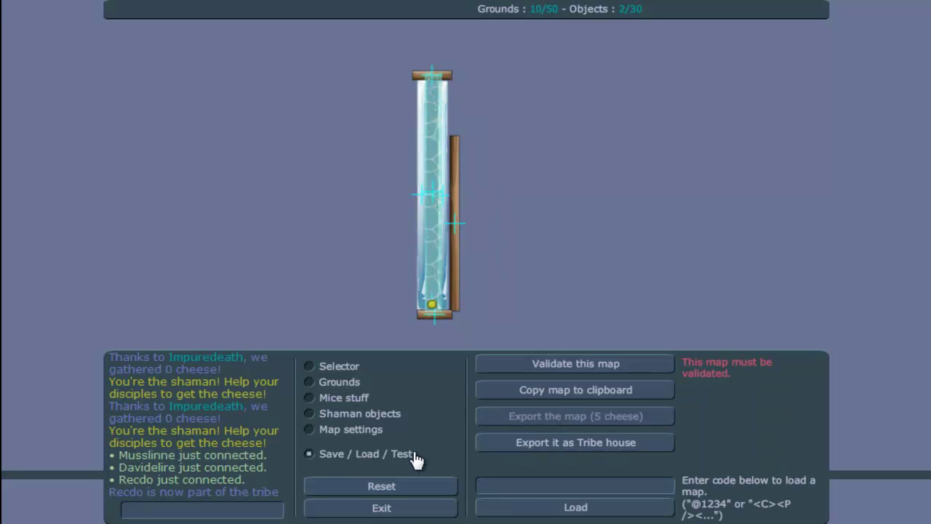
left_click(613, 368)
key("Right")
key("Left")
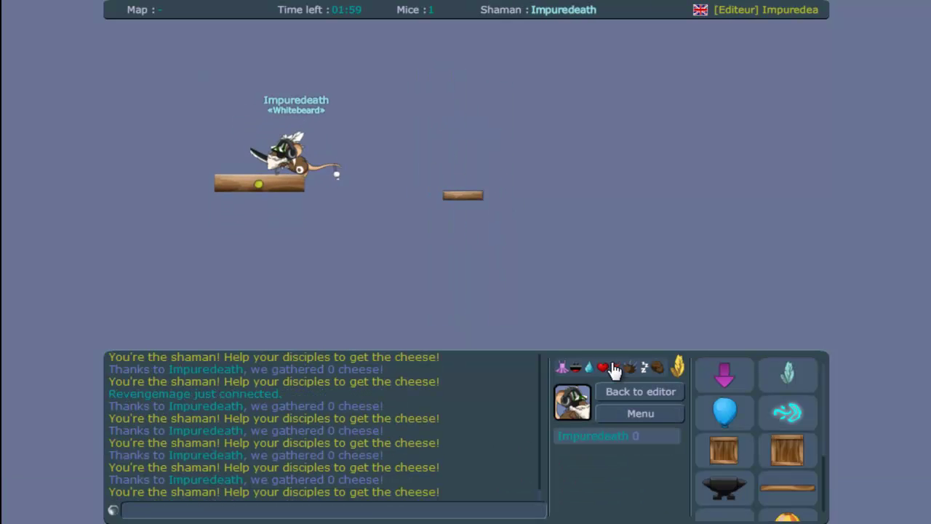
key("Right")
key("Left")
key("Right")
key("Left")
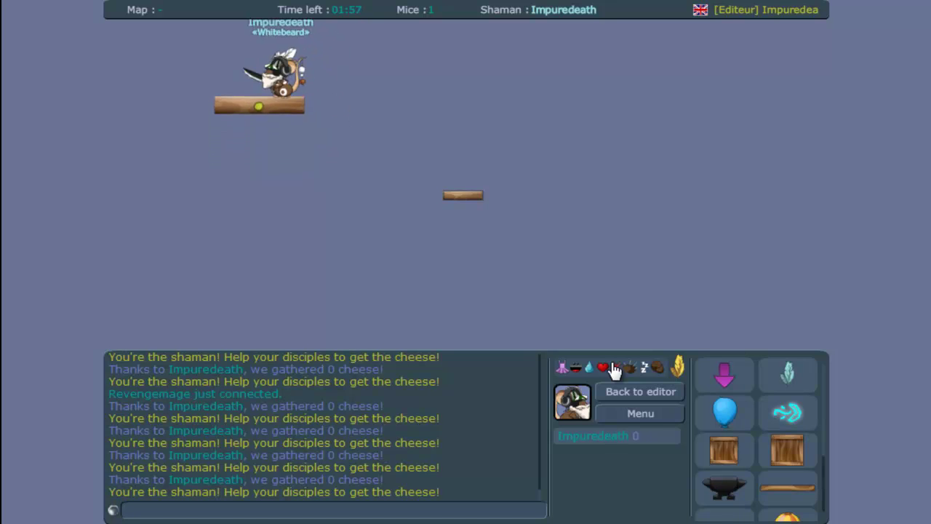
key("Right")
key("Left")
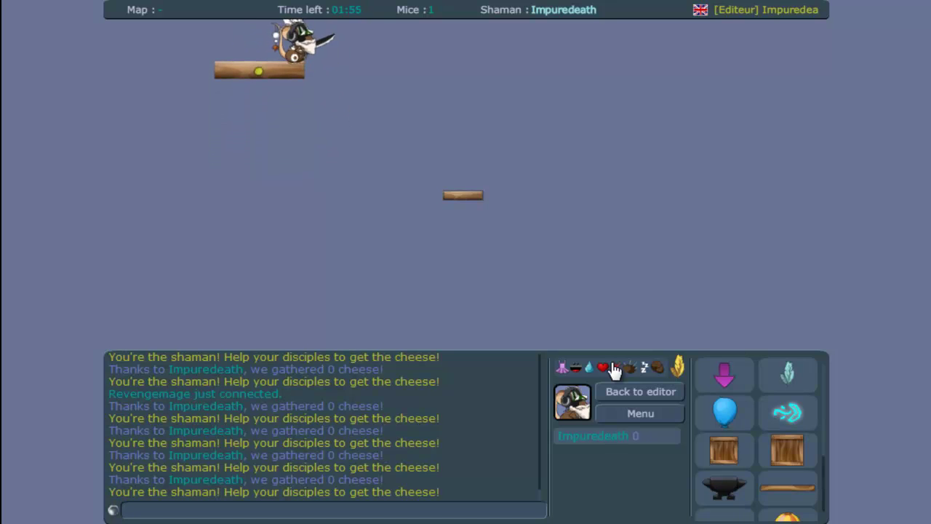
left_click(668, 393)
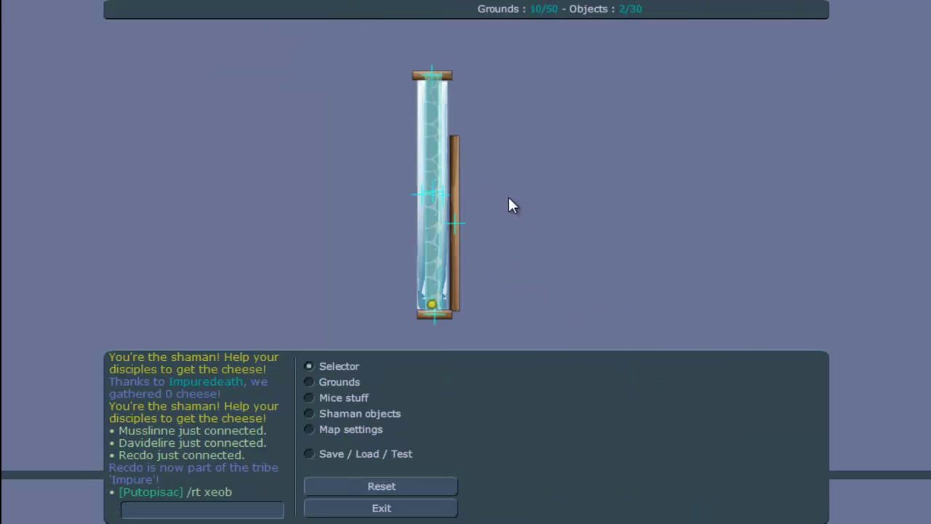
Nudge the water ground to X 173, Y -695 and the wood platform to X 171, Y 252.
left_click(440, 212)
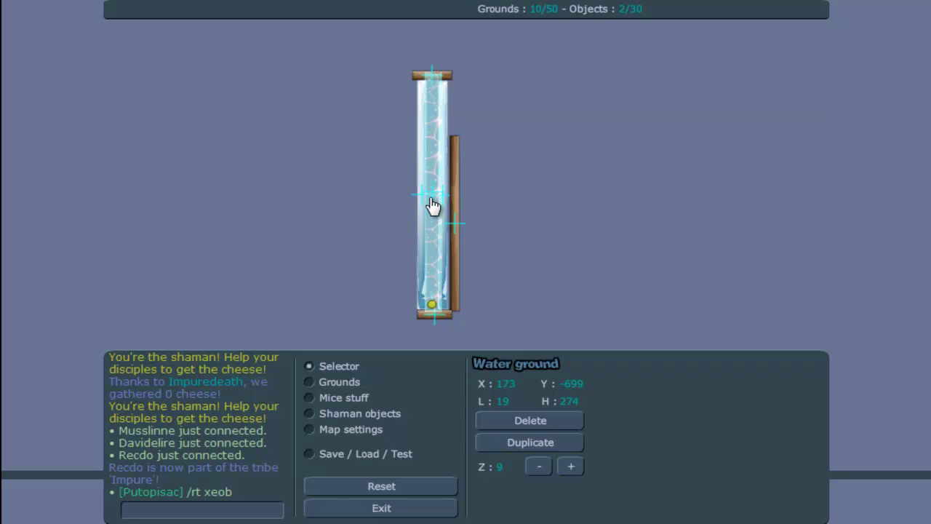
left_click_drag(432, 203, 435, 207)
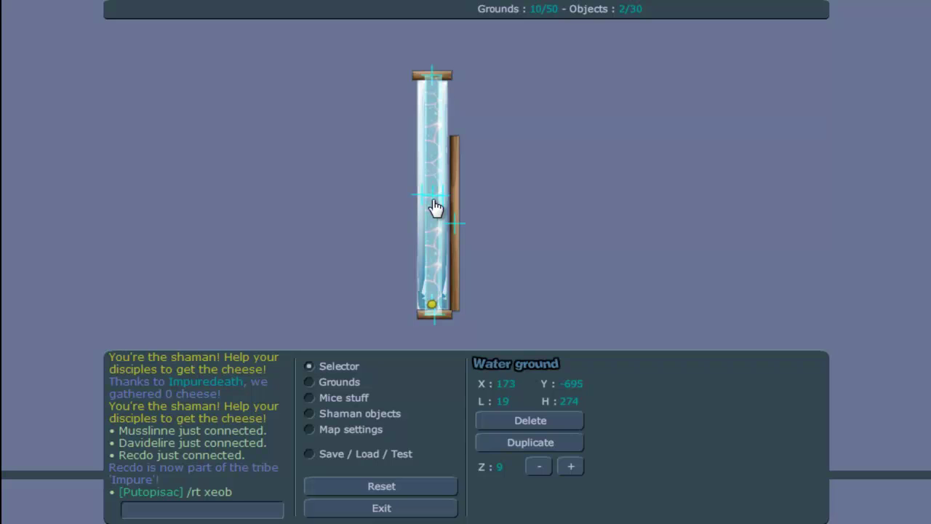
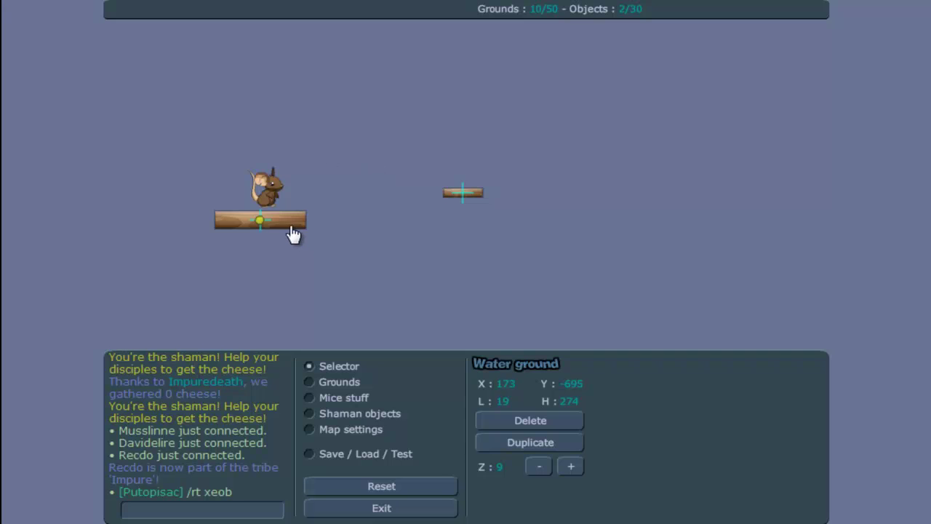
mouse_move(294, 233)
left_mouse_down()
mouse_move(297, 146)
mouse_move(300, 277)
mouse_move(289, 228)
left_mouse_up()
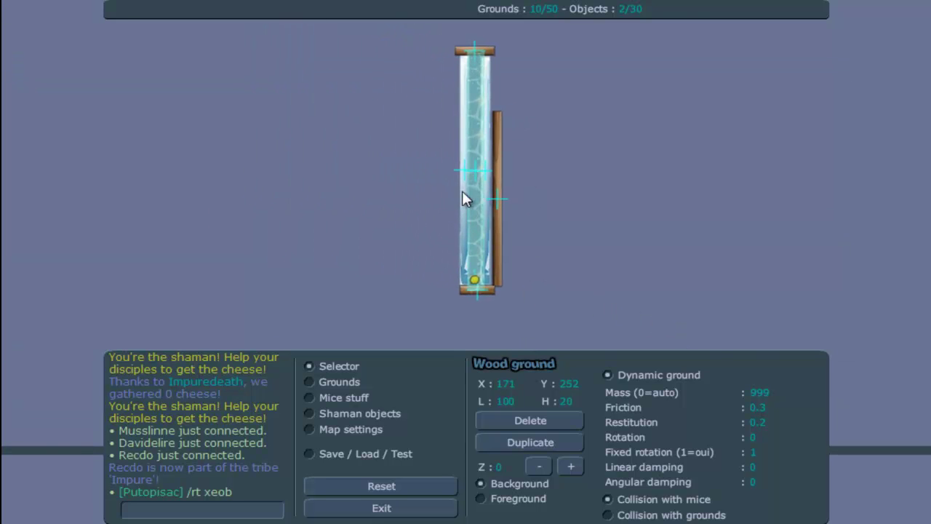
Set the restitution of the left ice guide to "....".
left_click(463, 191)
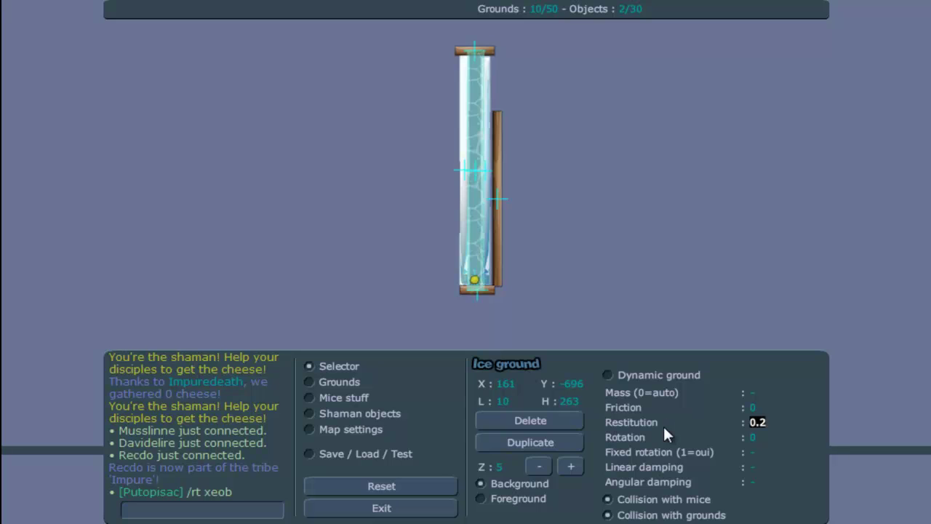
key("BackSpace")
Clear space around the ice guides by deleting the vertical wood ground beside them and shifting the water ground to X 168.
left_click_drag(493, 113, 532, 129)
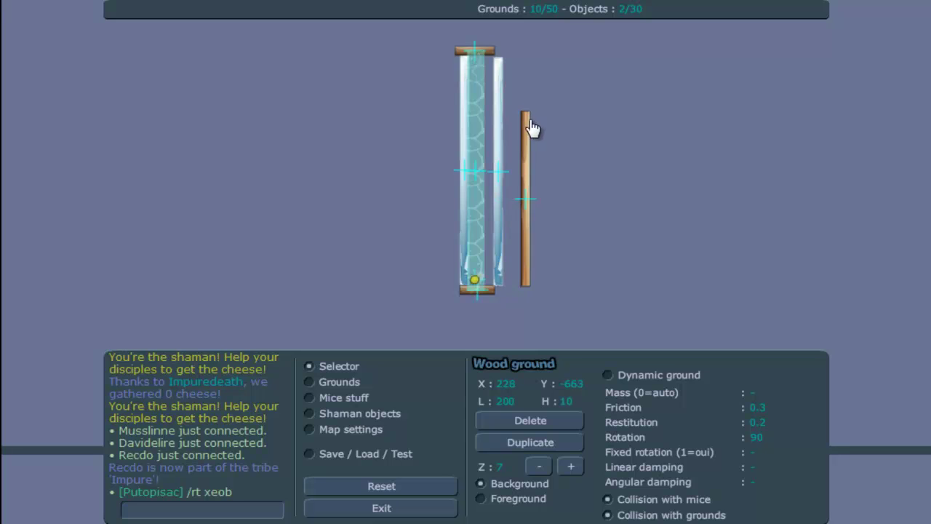
left_click(542, 422)
left_click(471, 238)
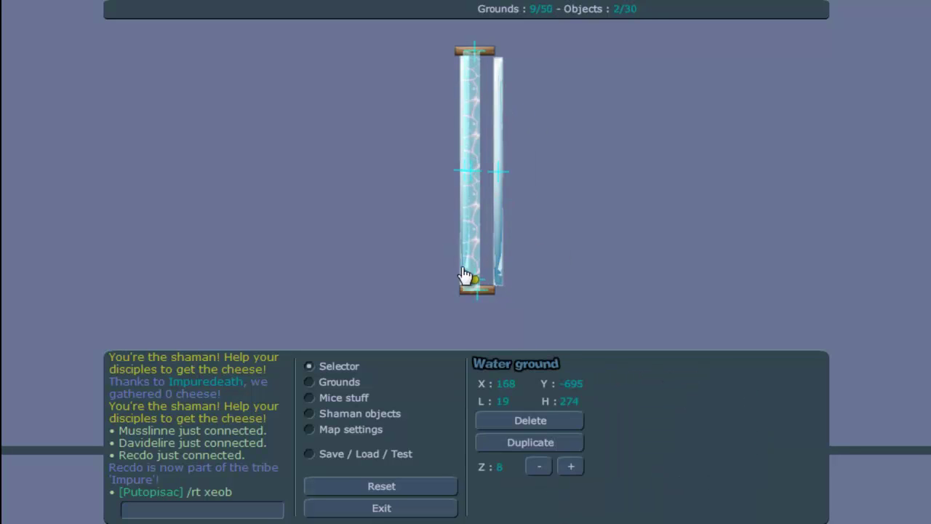
Add a 10 by 10 ice ground, rotate it 45 degrees, and place it at the base of the right ice guide.
left_click(356, 384)
left_click(518, 384)
left_click(567, 250)
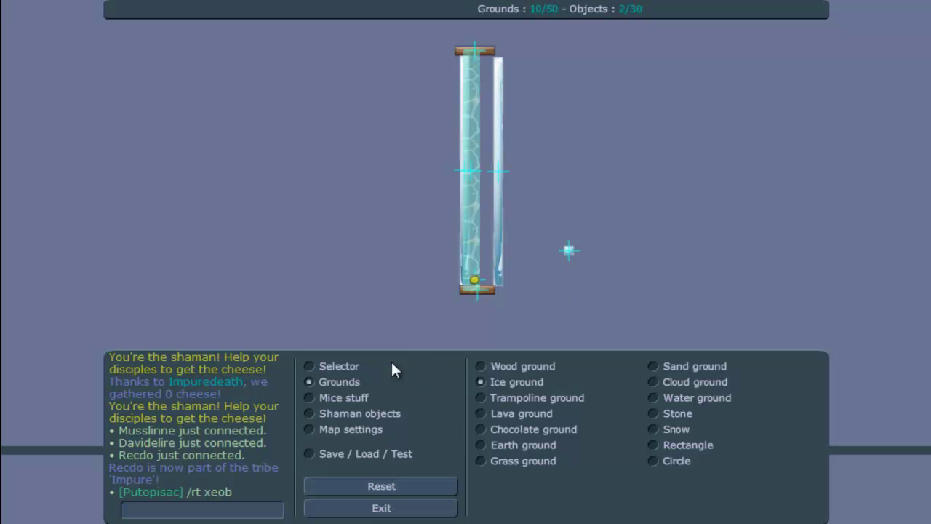
left_click(339, 366)
left_click(571, 250)
type("45")
left_click_drag(572, 249, 503, 280)
Duplicate the rotated ice ground and place the copy at the top of the left ice guide, at X 166, Y -826.
left_click(557, 441)
left_click_drag(533, 291, 473, 64)
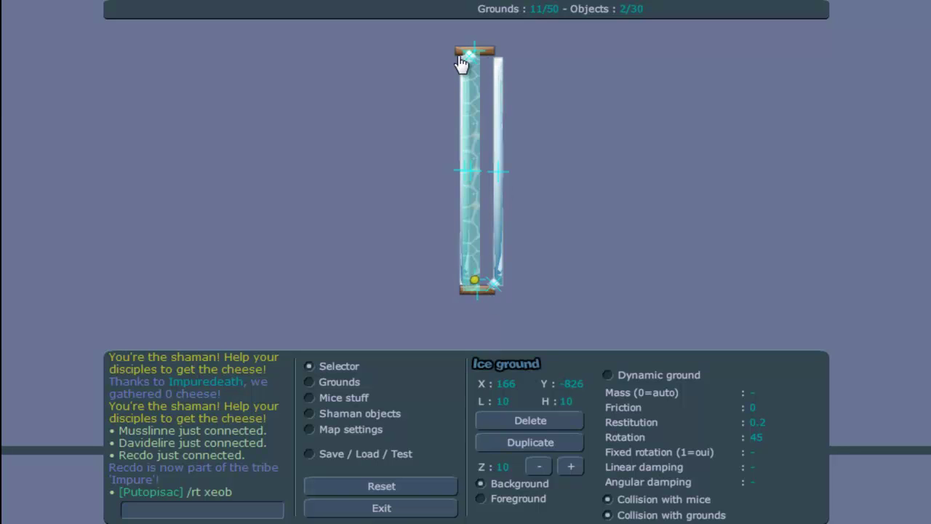
left_click(466, 152)
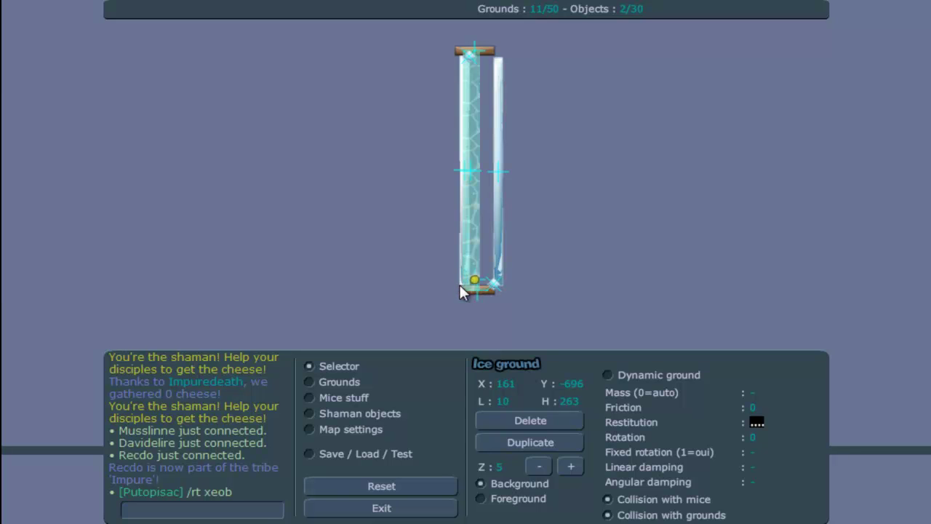
left_click(534, 268)
Test the map with the two rotated ice grounds in place and return to the editor.
key("space")
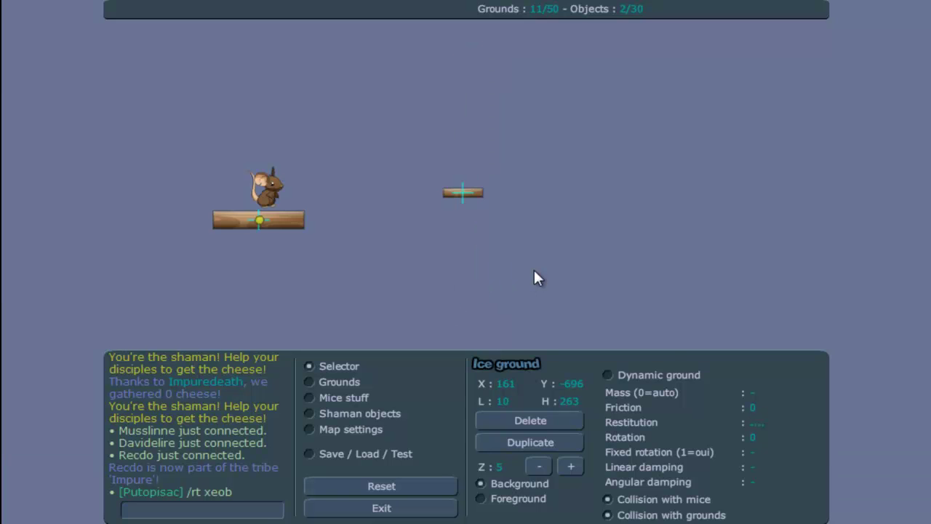
left_click(338, 451)
left_click(537, 368)
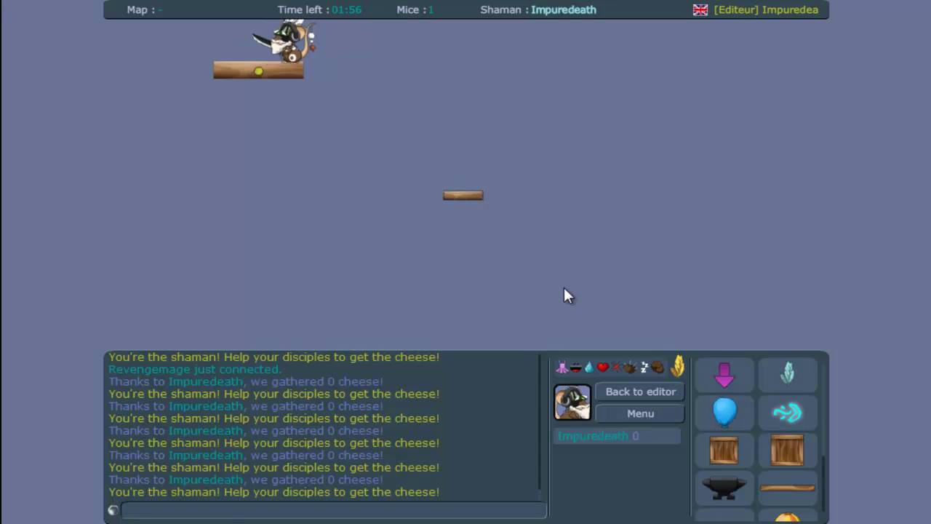
left_click(633, 393)
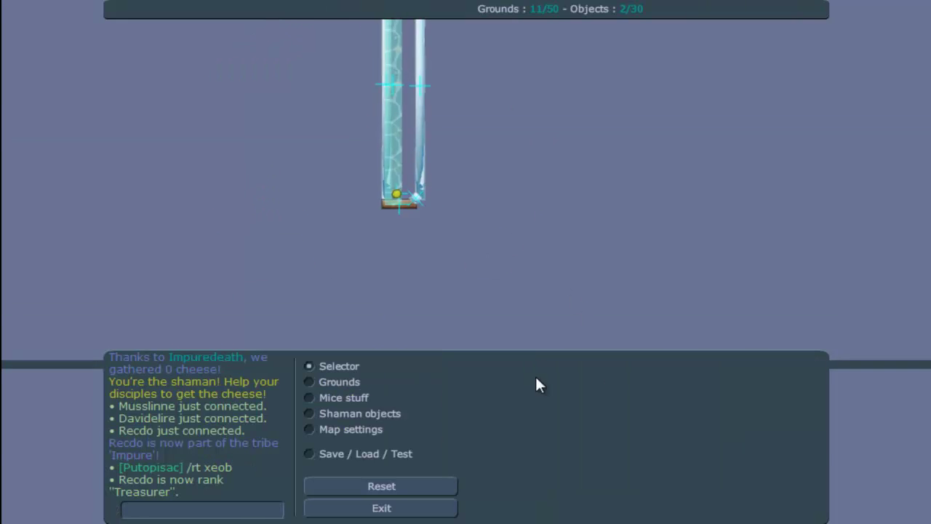
Set the upper rotated ice ground's length and height to 20.
left_click(426, 190)
type("2")
double_click(506, 401)
type("20")
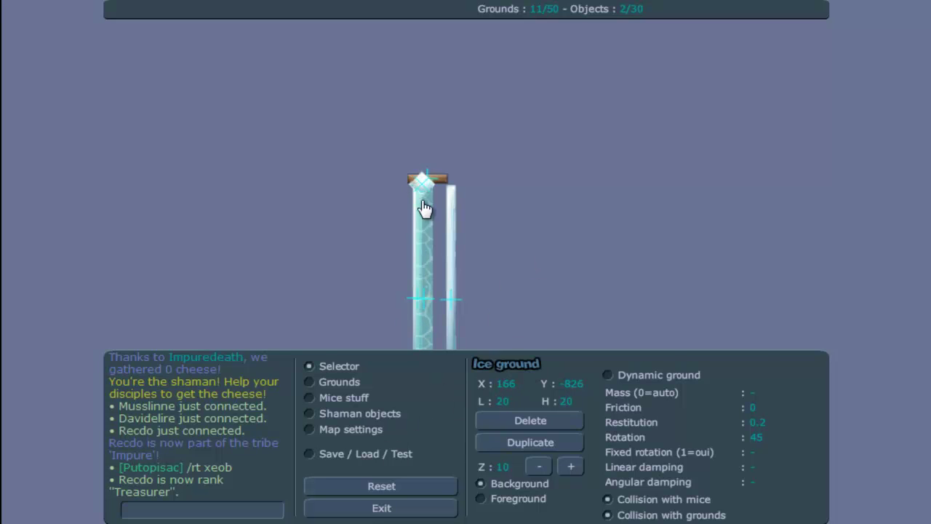
Test the map with the 20 by 20 ice ground, moving the mouse around on the platform, and return to the editor.
left_click(416, 451)
left_click(568, 358)
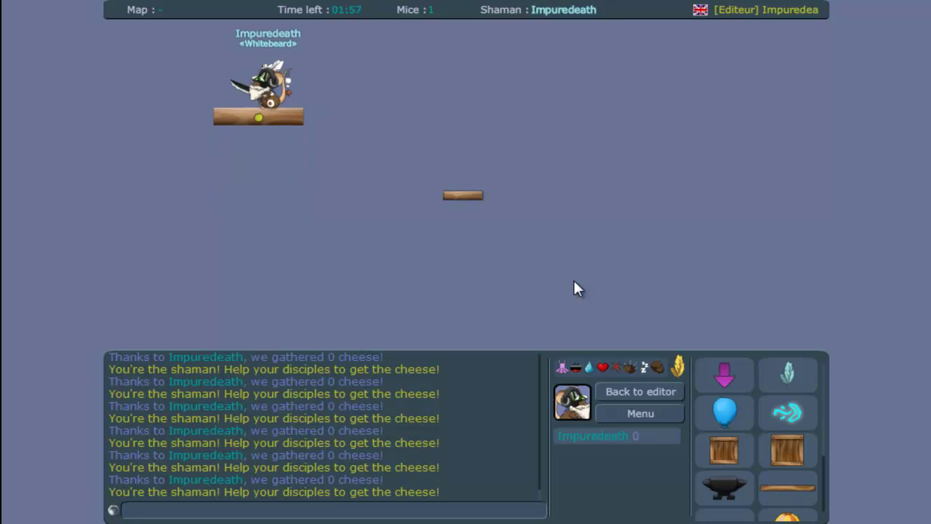
key("Right")
key("Left")
key("Right")
key("Right")
key("Left")
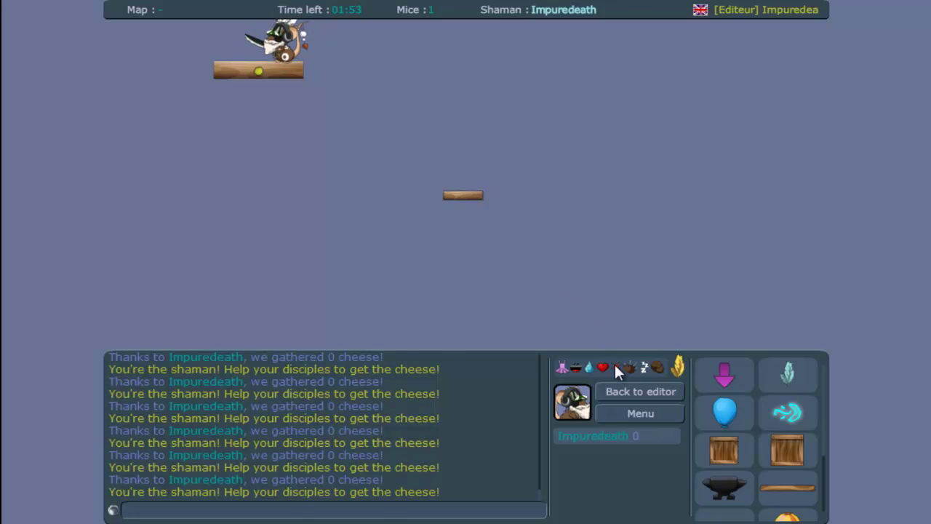
left_click(618, 393)
Lower the upper rotated ice ground to X 166, Y -797 and enlarge it to 40 by 40.
left_click_drag(474, 219, 458, 116)
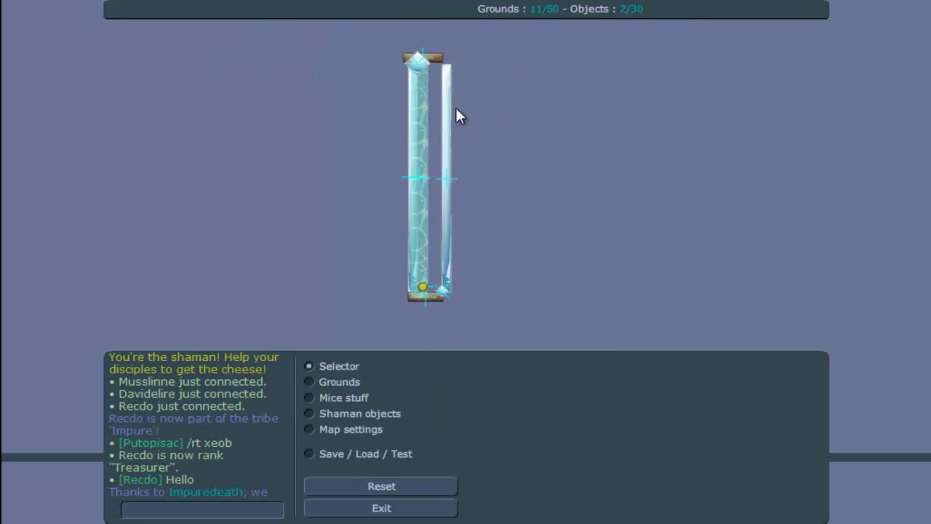
left_click_drag(422, 78, 422, 106)
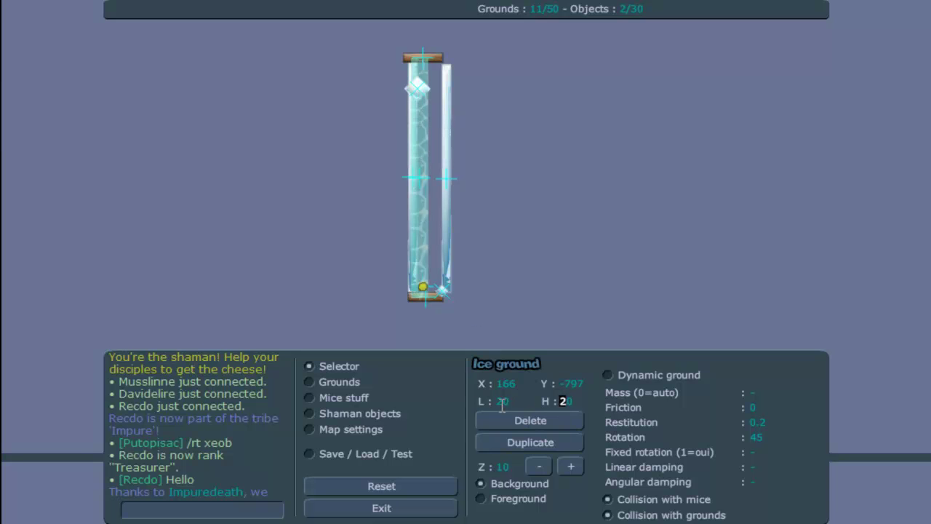
type("4")
left_click_drag(504, 401, 439, 406)
type("4")
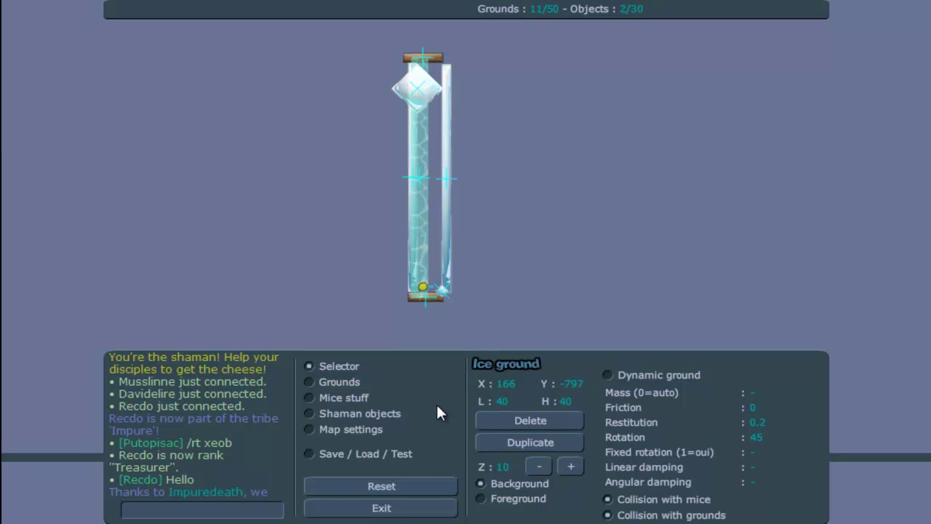
Test the map with the 40 by 40 ice ground, moving the mouse on the platform.
left_click(459, 459)
left_click(613, 368)
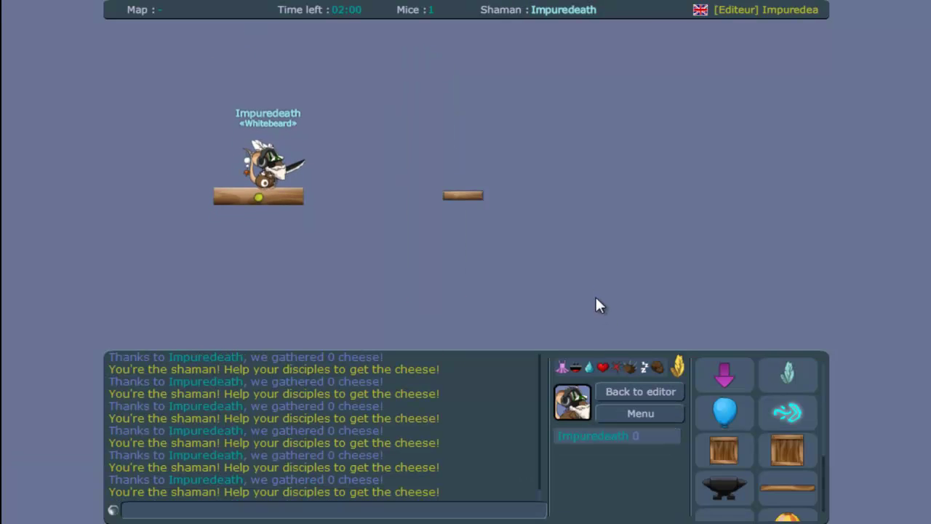
key("Right")
key("Left")
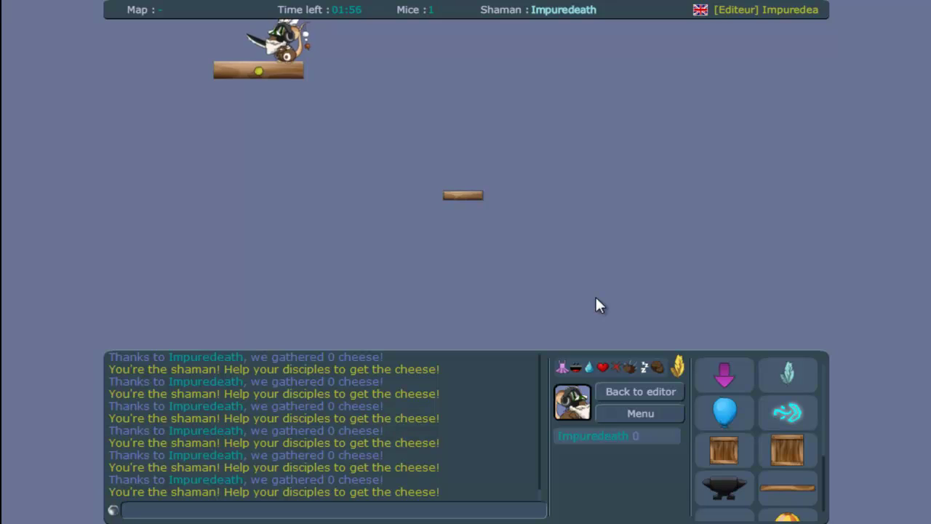
Return to the editor and shift the water ground between the ice guides to X 165.
left_click(671, 397)
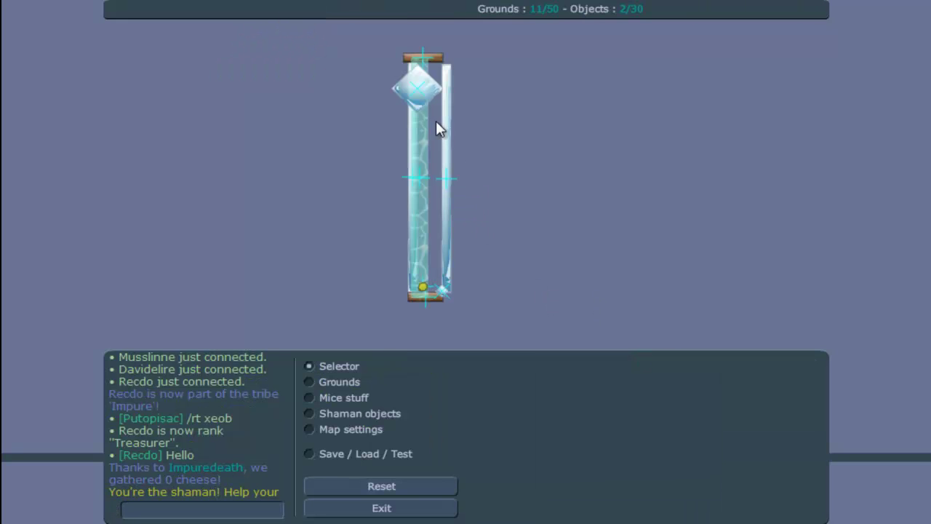
left_click(428, 252)
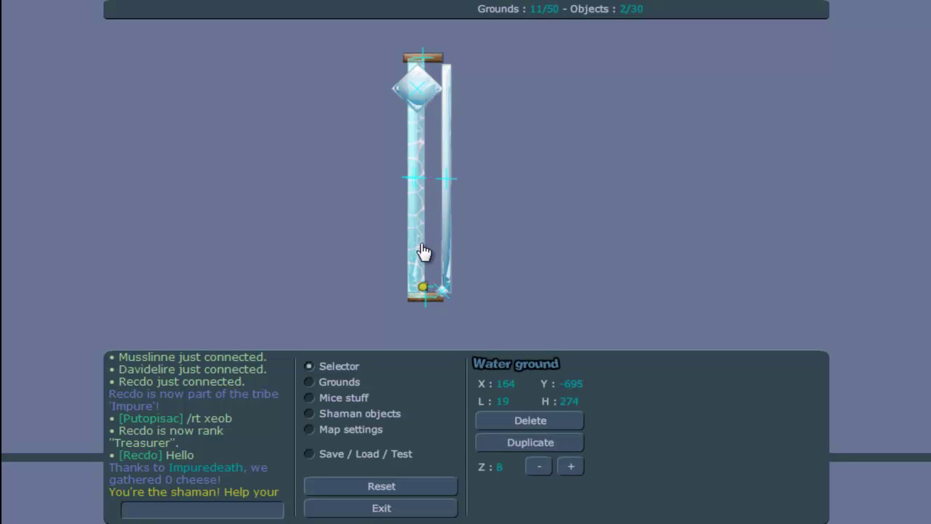
left_click_drag(423, 246, 424, 245)
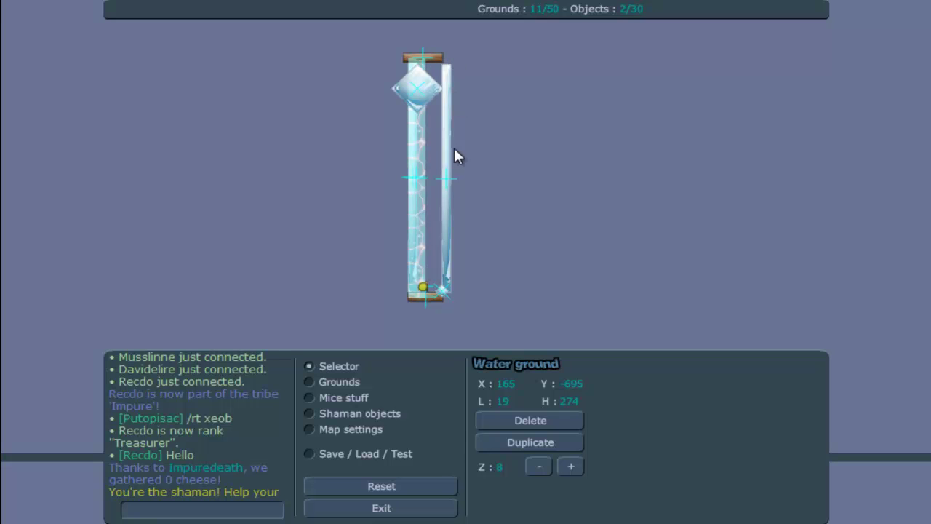
Select the long rectangle ground, test the map while moving the mouse around, and return to the editor.
left_click(339, 454)
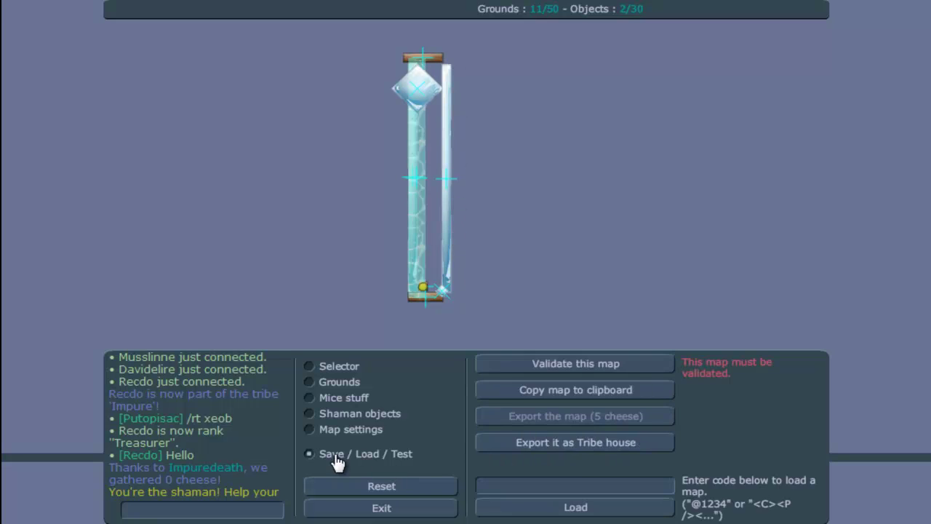
scroll(492, 320, "down", 3)
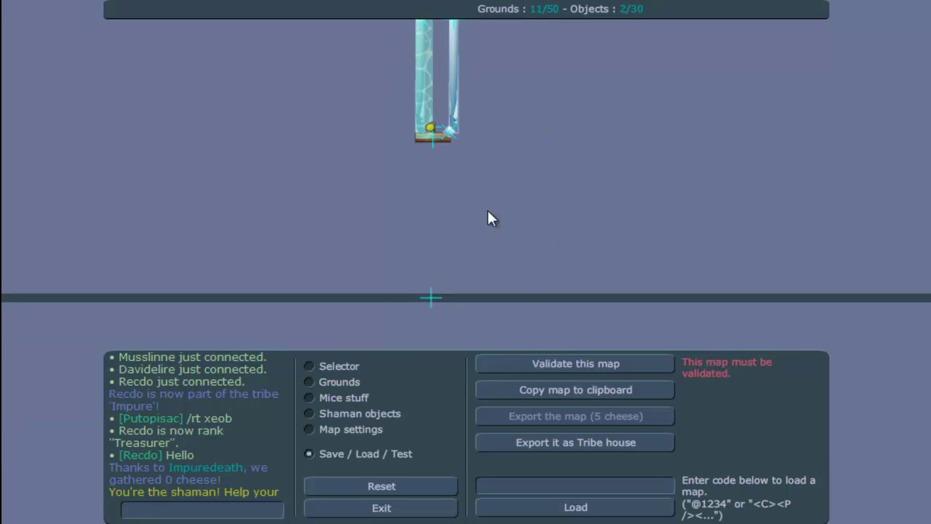
left_click(393, 328)
left_click(444, 297)
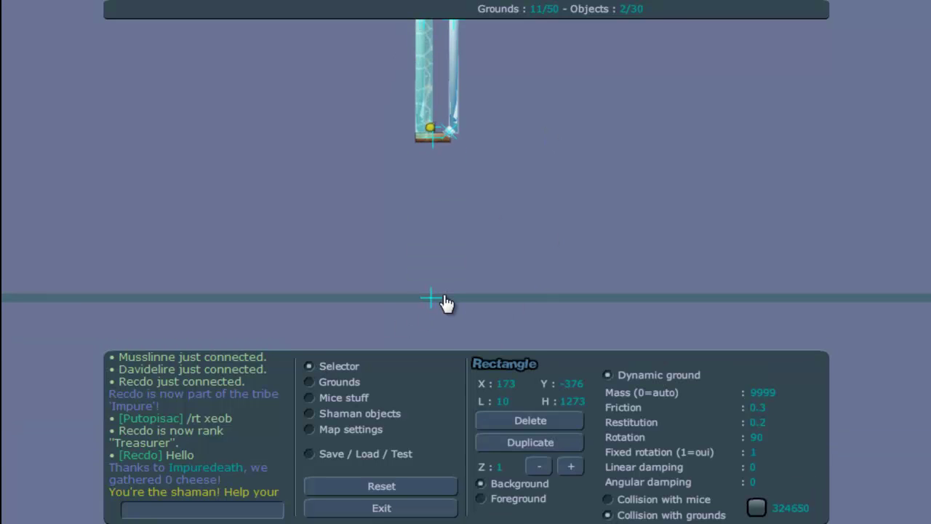
left_click(339, 455)
left_click(592, 369)
key("Right")
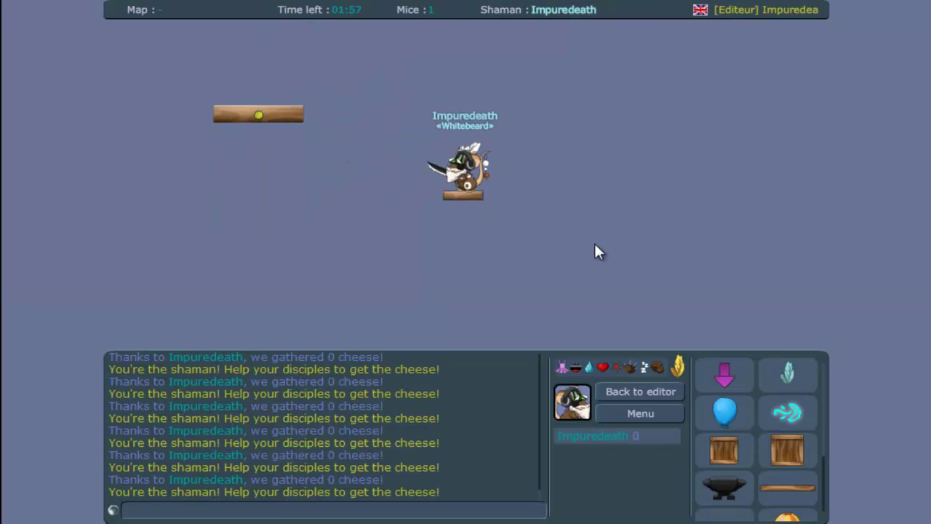
key("Left")
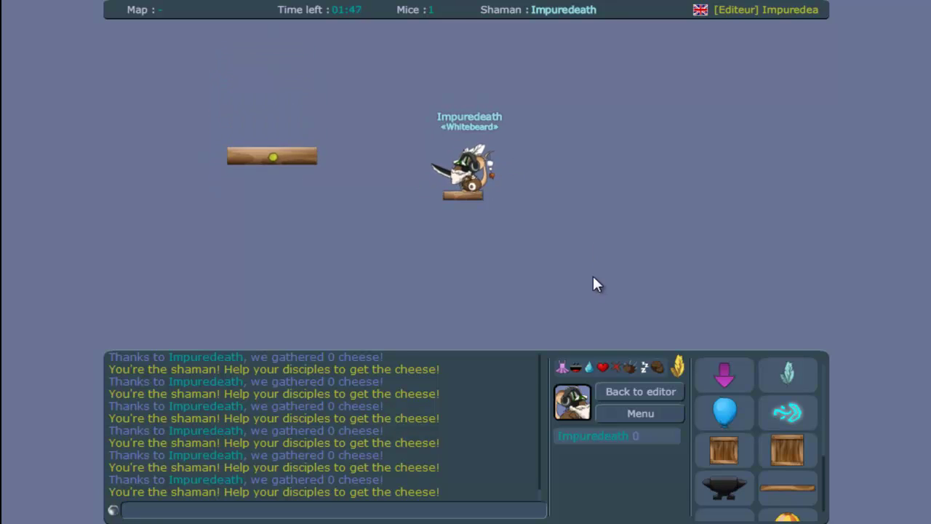
left_click(635, 384)
left_click(336, 383)
left_click(684, 444)
left_click_drag(348, 313, 644, 320)
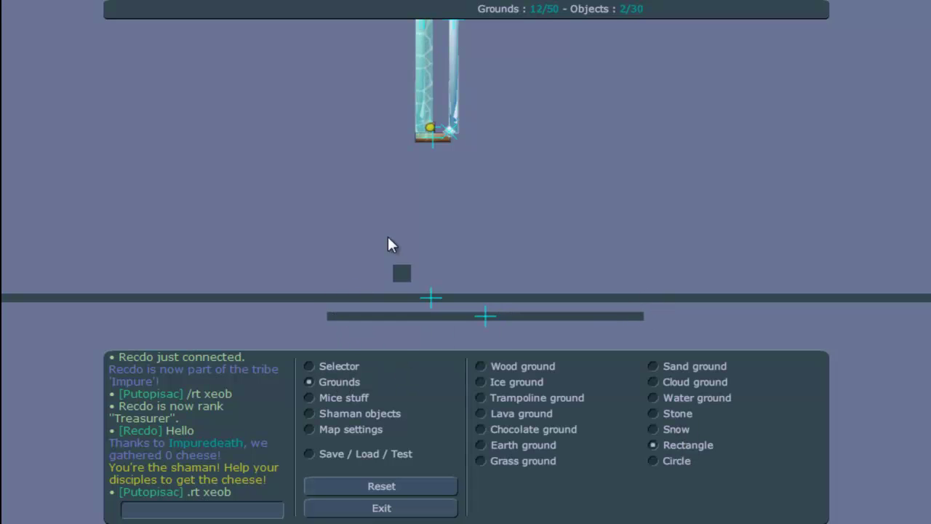
left_click(328, 367)
left_click(488, 318)
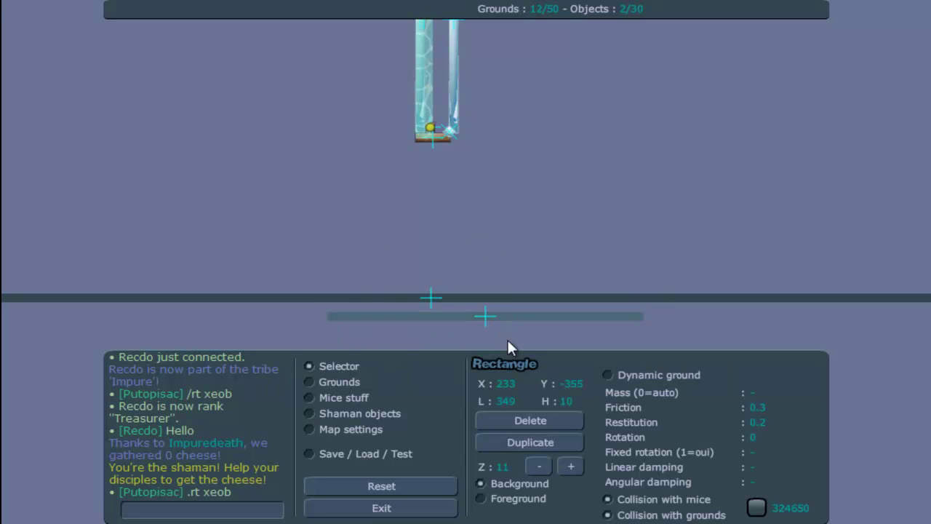
left_click(532, 421)
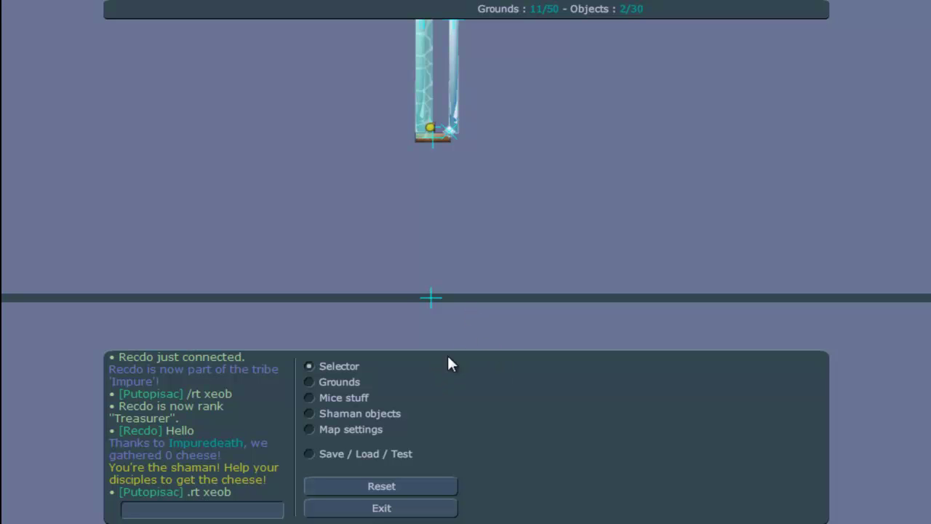
Delete the small wood ground beside the platform.
key("Up")
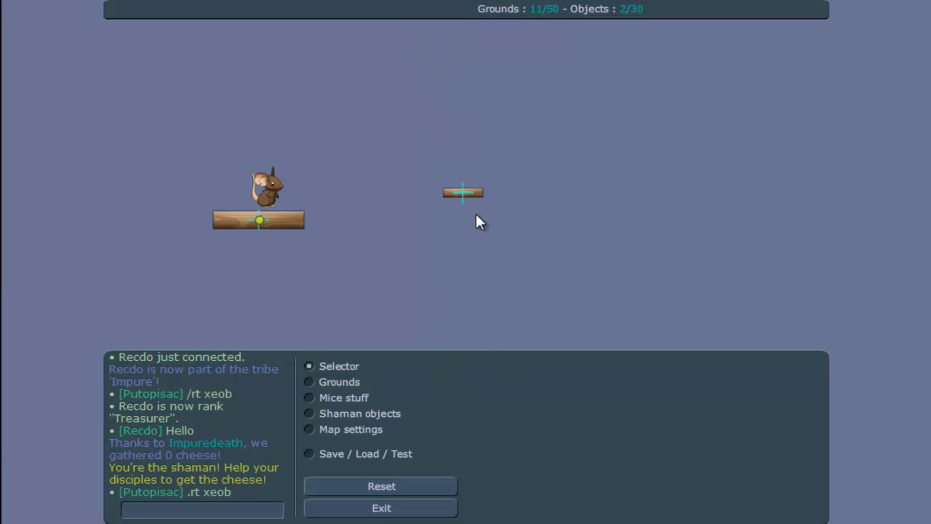
left_click(272, 232)
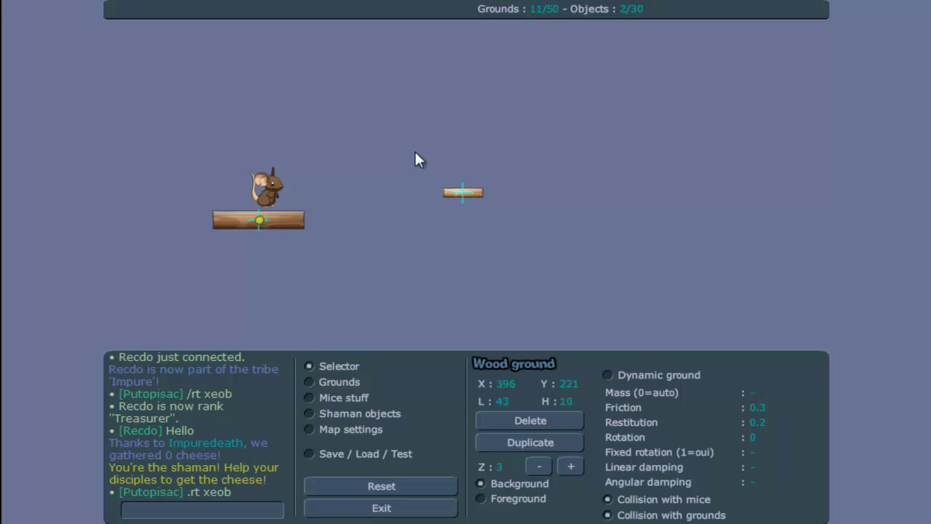
left_click(509, 425)
Delete the water ground, the ice guide, and the nail, wood and small ice pieces at the base of the mechanism.
left_click_drag(523, 263, 504, 352)
left_click_drag(535, 116, 561, 466)
left_click_drag(533, 282, 545, 390)
left_click(404, 222)
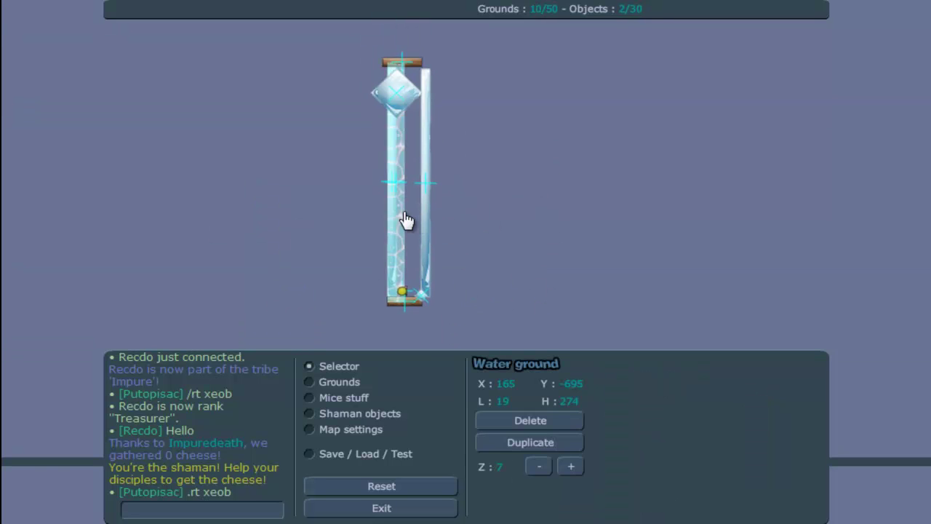
key("Delete")
left_click(406, 299)
left_click(402, 291)
key("Delete")
left_click(420, 287)
key("Delete")
left_click(397, 289)
key("Delete")
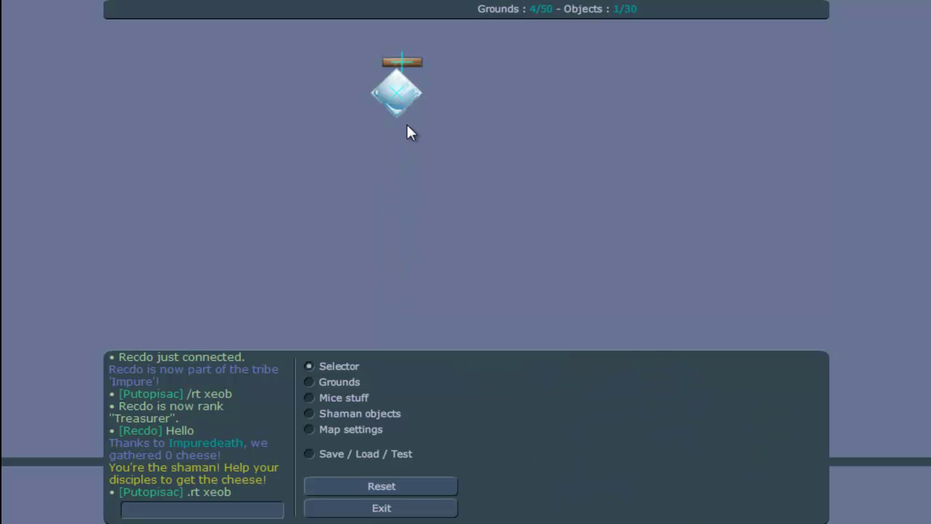
Delete the large rotated ice ground and the wood ground above it.
left_click(397, 94)
key("Delete")
left_click(403, 63)
key("Delete")
Move the mouse spawn toward the platform's left end and draw an upright wood post about 10 by 58 at the platform's middle.
left_click(353, 383)
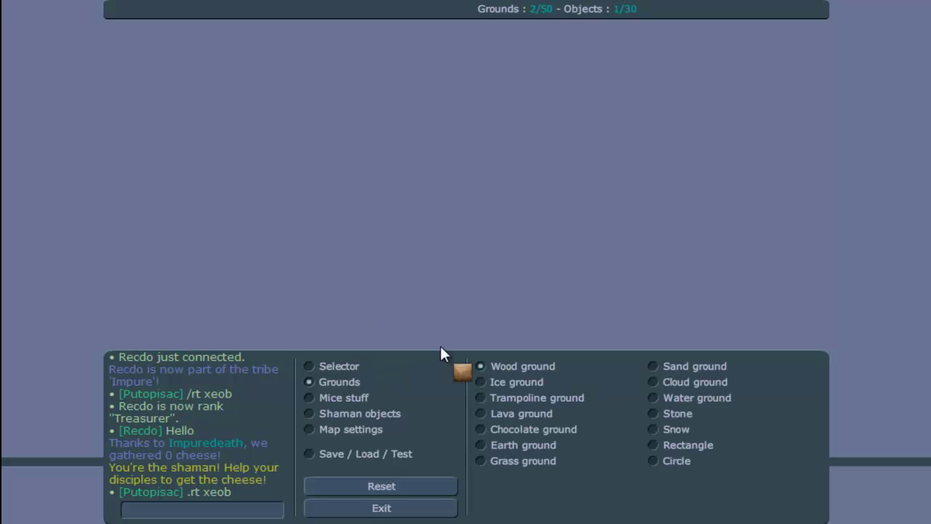
key("Up")
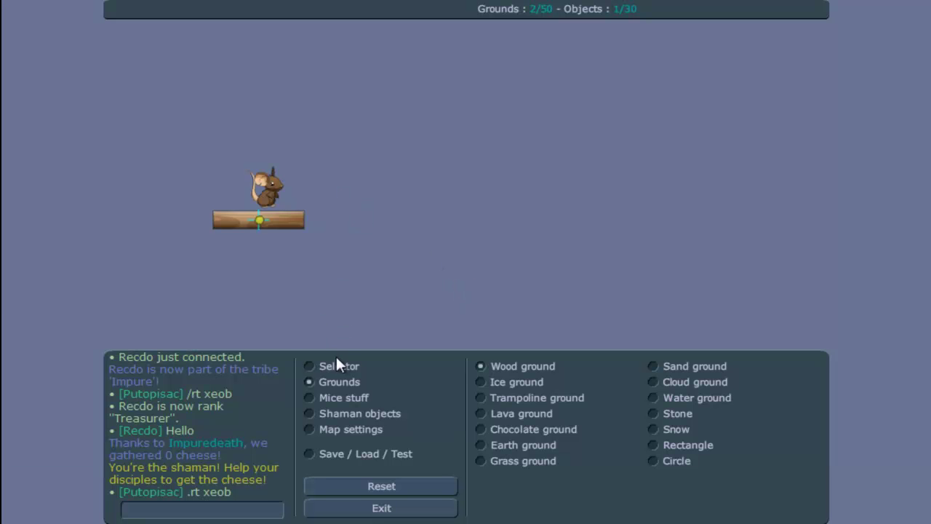
left_click(337, 365)
left_click(281, 191)
mouse_move(280, 191)
left_mouse_down()
mouse_move(258, 193)
mouse_move(254, 226)
left_mouse_up()
left_click(362, 380)
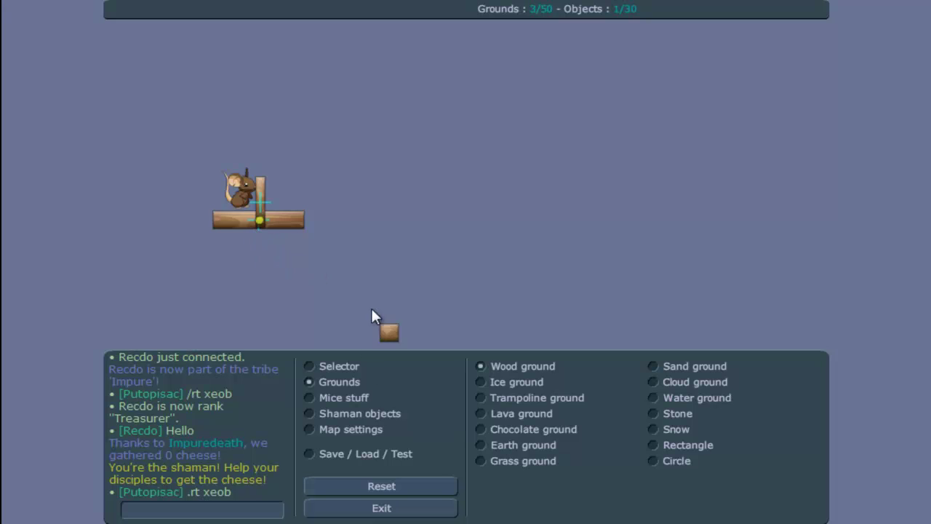
Make the upright wood post a dynamic ground with a mass of 999.
left_click(354, 366)
left_click(267, 202)
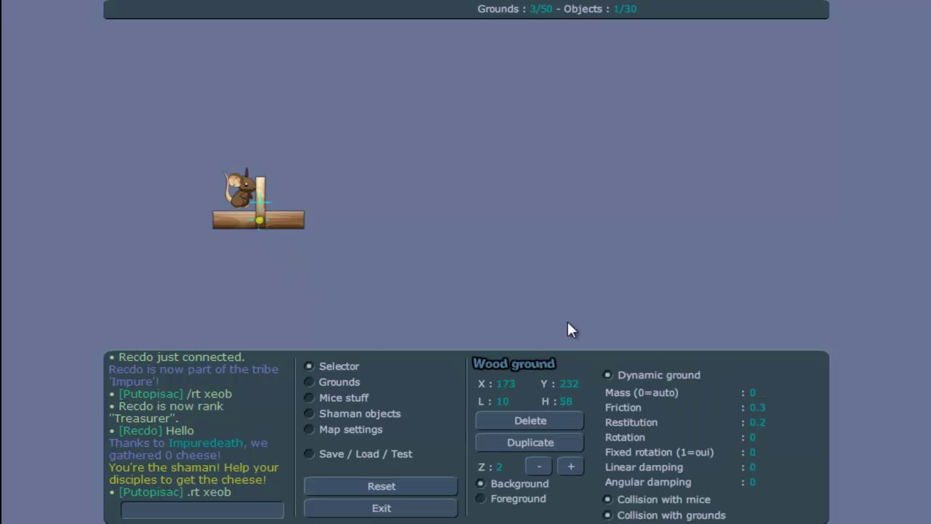
type("999")
Place a small 10 by 10 wood ground above the center of the long rectangle ground.
left_click_drag(506, 216, 502, 346)
left_click_drag(509, 175, 506, 338)
left_click_drag(513, 44, 517, 361)
left_click_drag(567, 268, 559, 101)
left_click_drag(410, 223, 502, 53)
left_click(500, 129)
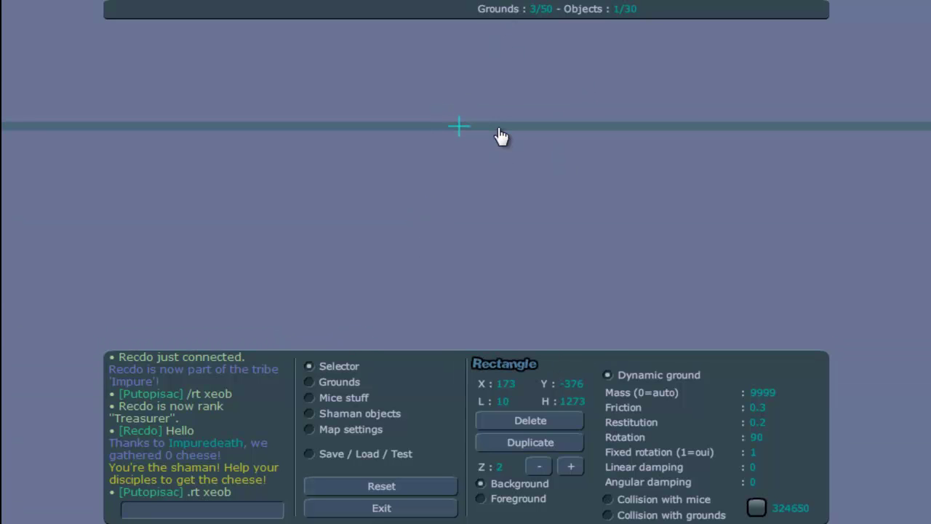
left_click_drag(499, 137, 489, 228)
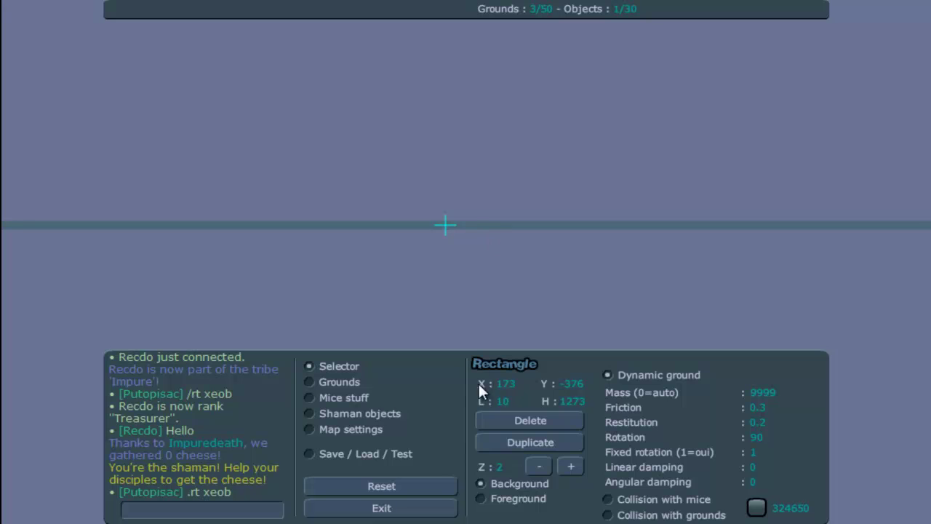
left_click(356, 385)
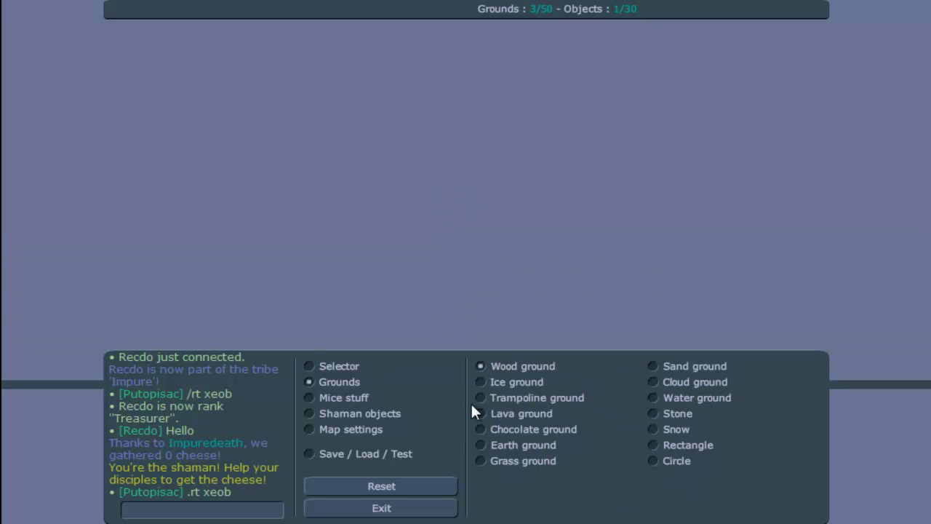
left_click(350, 370)
left_click(458, 145)
Align the small wood ground to X 173, Y -500 and make it dynamic with mass 999 and fixed rotation 1.
left_click(465, 239)
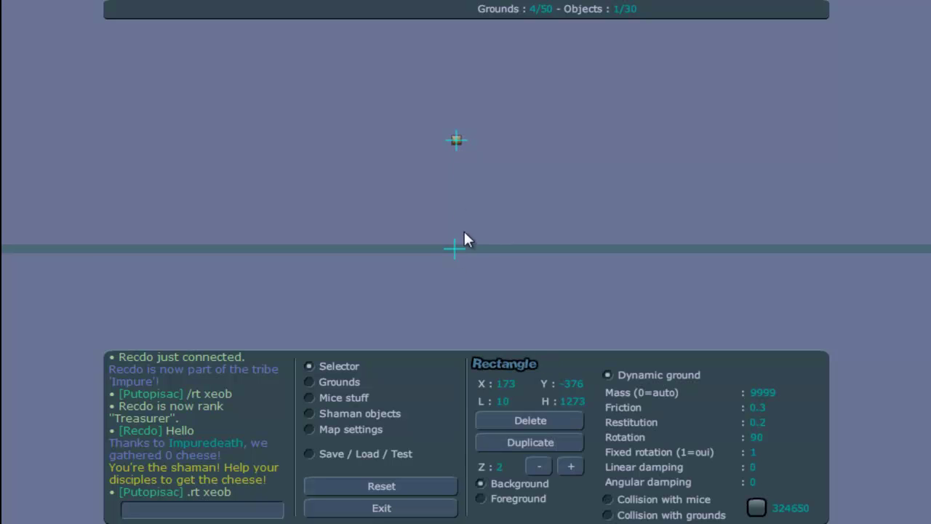
left_click(458, 143)
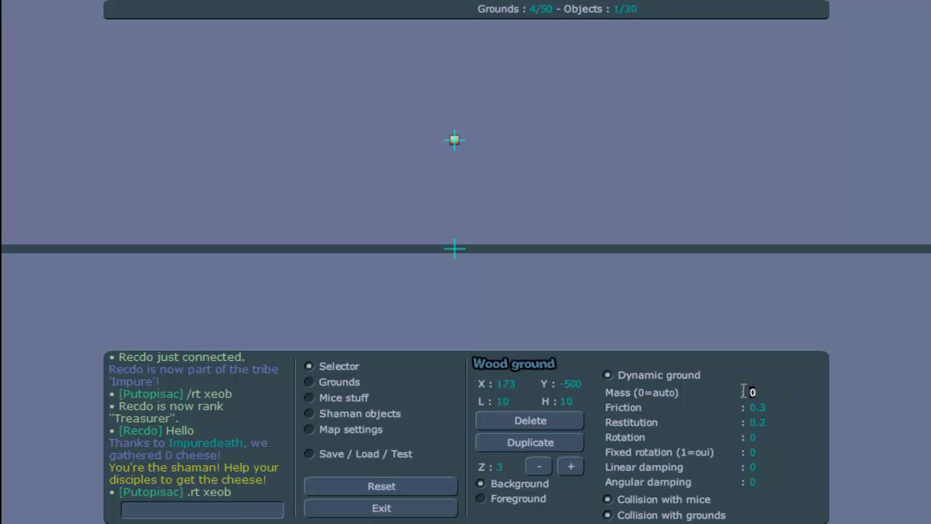
type("999999")
key("space")
left_click(273, 235)
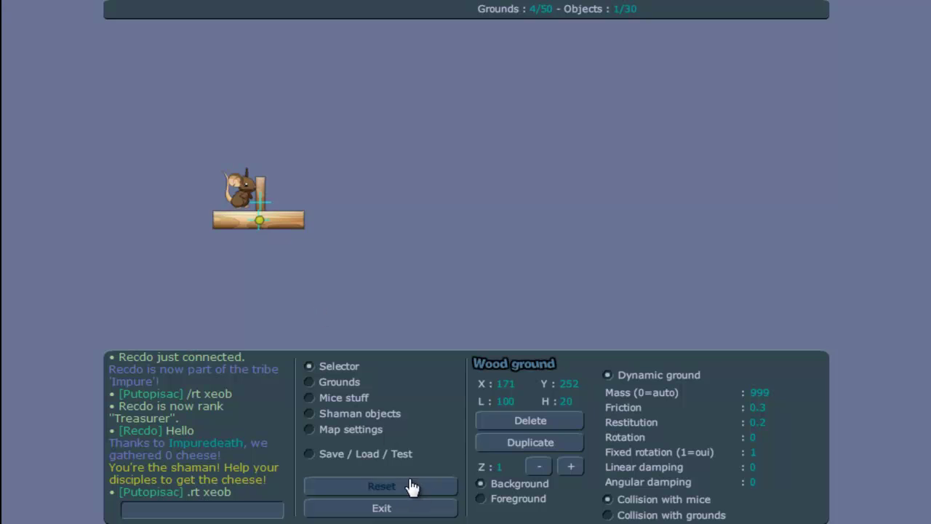
Draw a horizontal ice ground about 246 long just below the small wood ground.
left_click(348, 383)
key("Up")
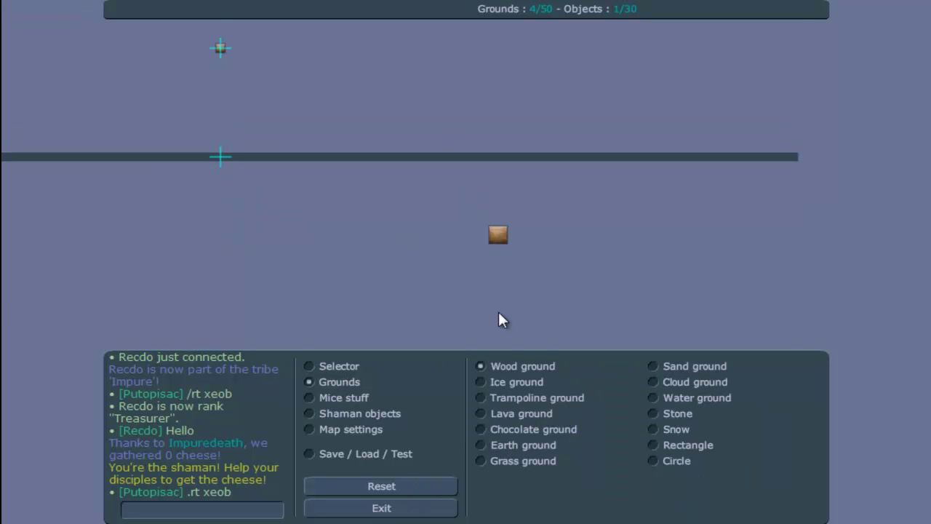
key("Left")
left_click(522, 384)
left_click_drag(235, 200, 453, 192)
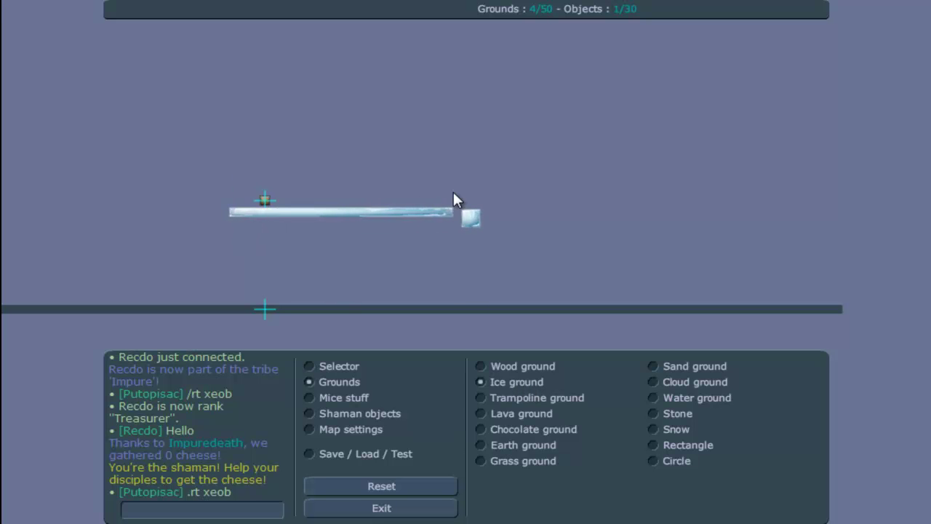
Test the map with the new ice ground and return to the editor.
left_click(402, 456)
left_click(539, 363)
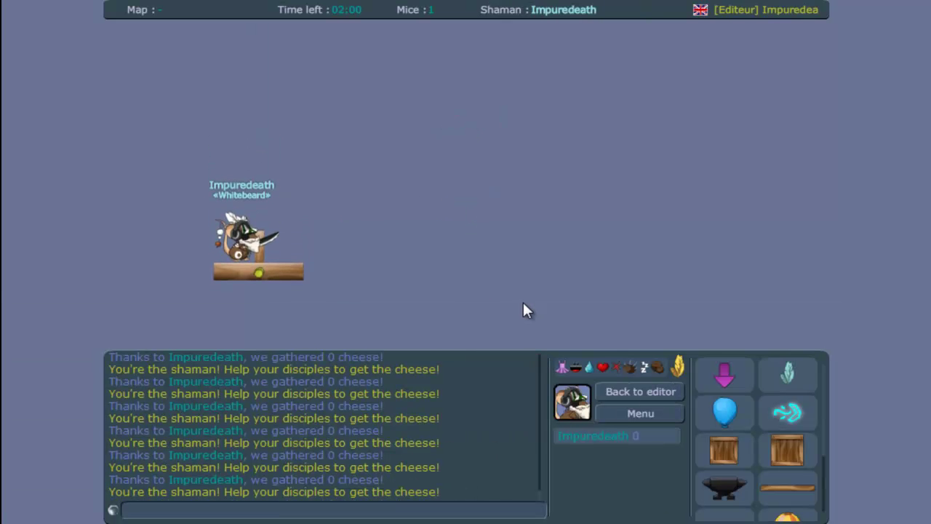
left_click(618, 391)
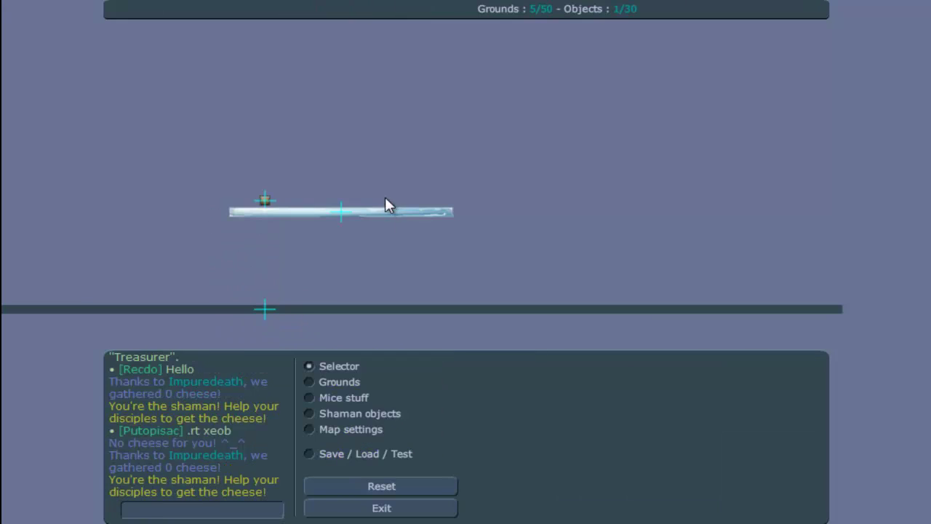
Place a yellow nail on the small wood ground, test the map, and return to the editor.
left_click(392, 413)
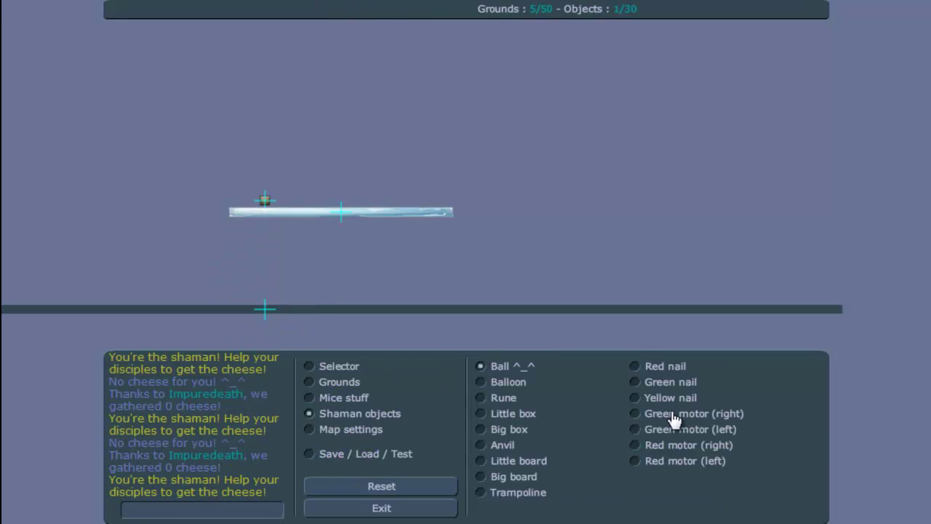
left_click(264, 201)
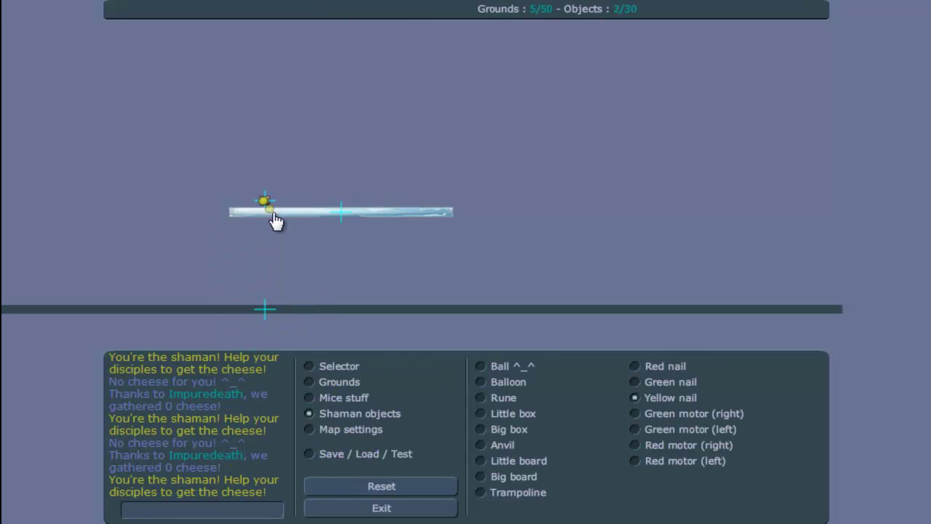
left_click(366, 455)
left_click(553, 364)
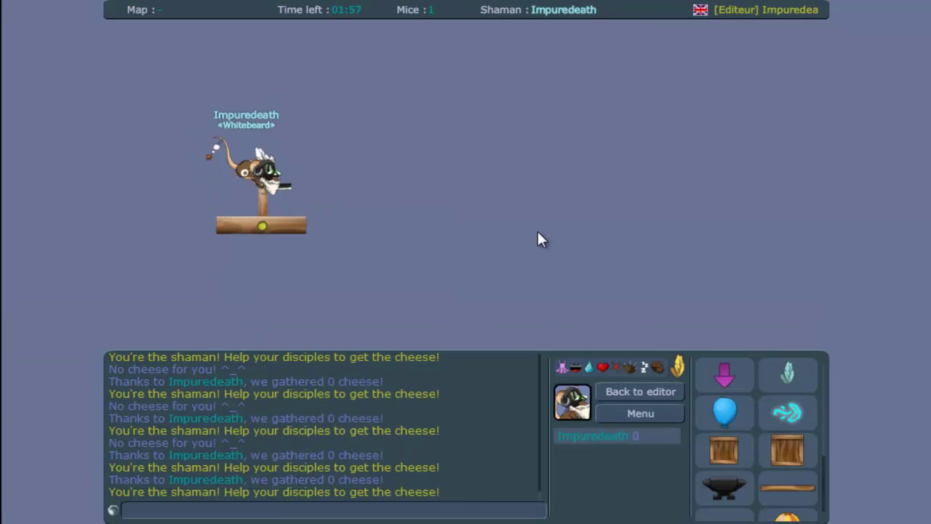
left_click(643, 391)
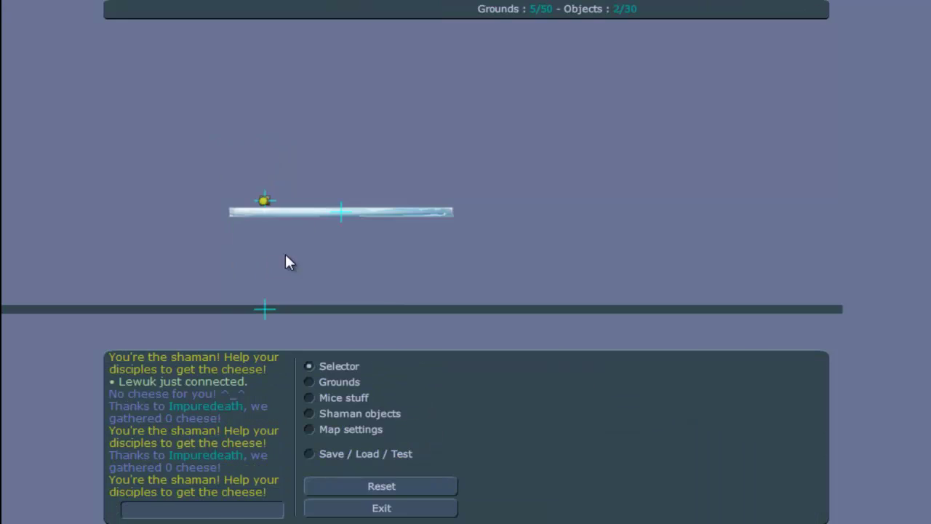
Set the long rectangle's mass to 1 and the wooden post's mass to 99, checking the small block and the platform too.
left_click(265, 202)
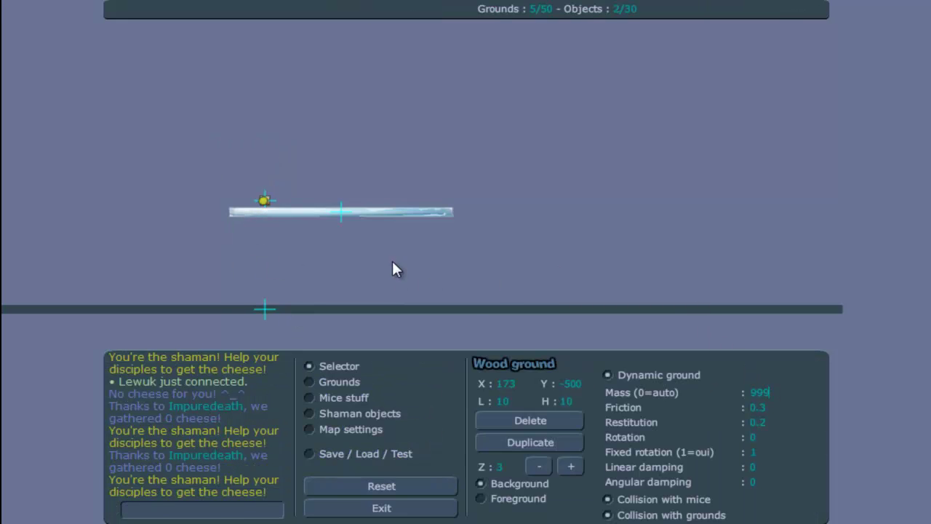
left_click(619, 312)
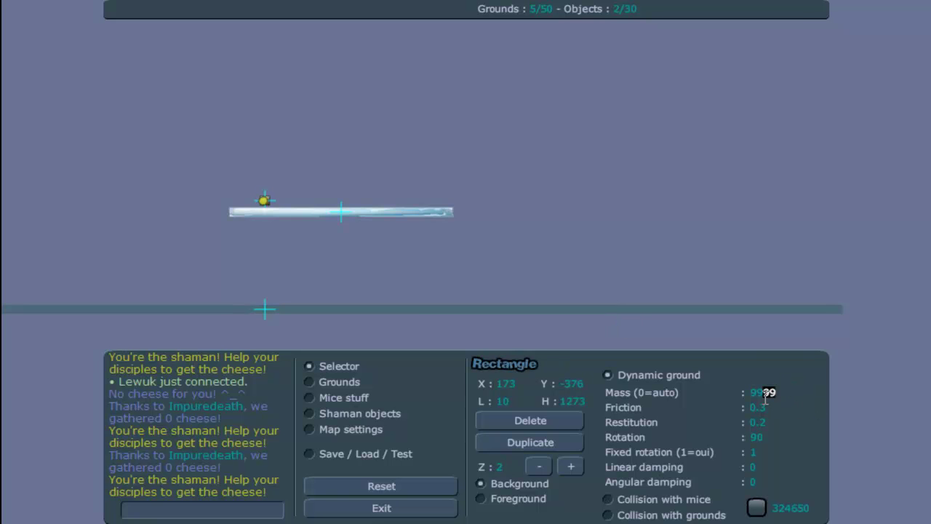
key("Return")
left_click(240, 190)
left_click(260, 191)
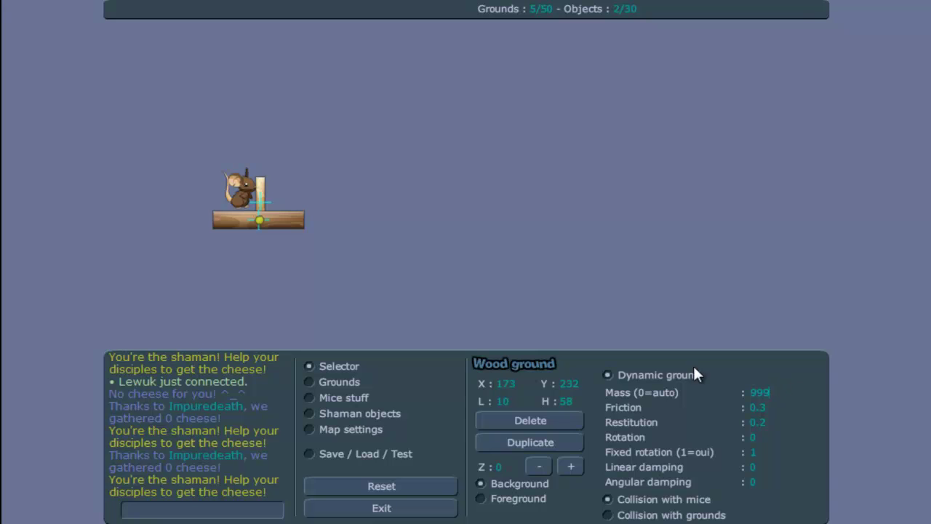
left_click(298, 231)
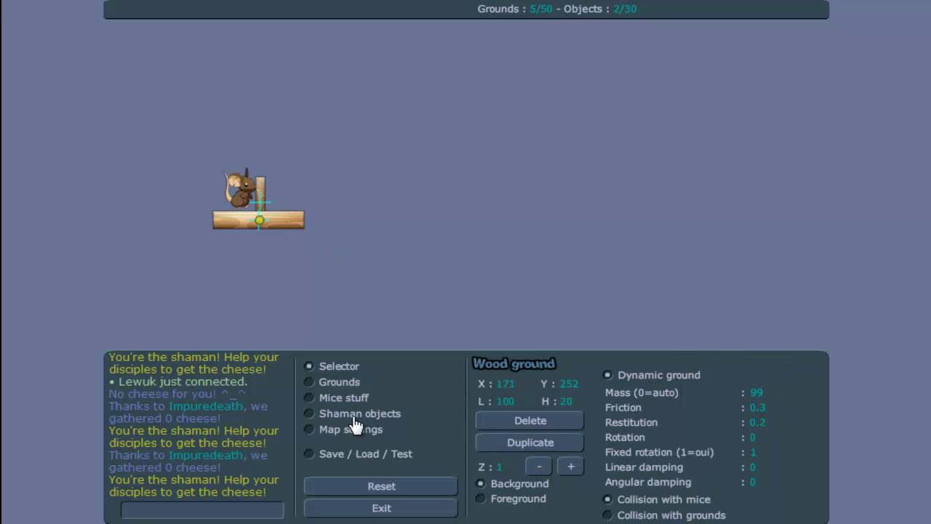
Test the map with the changed masses by jumping and moving on the platform, and return to the editor.
left_click(364, 454)
left_click(617, 363)
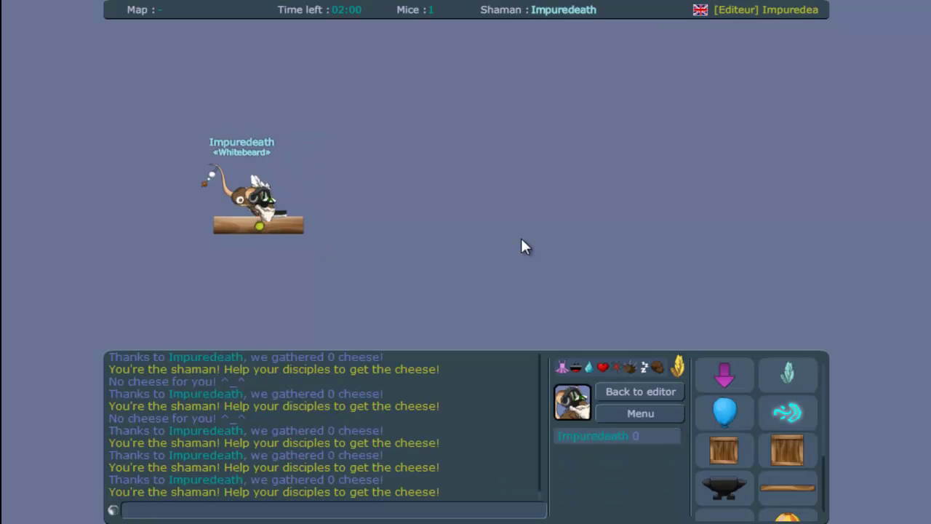
key("Up")
key("Right")
key("Right")
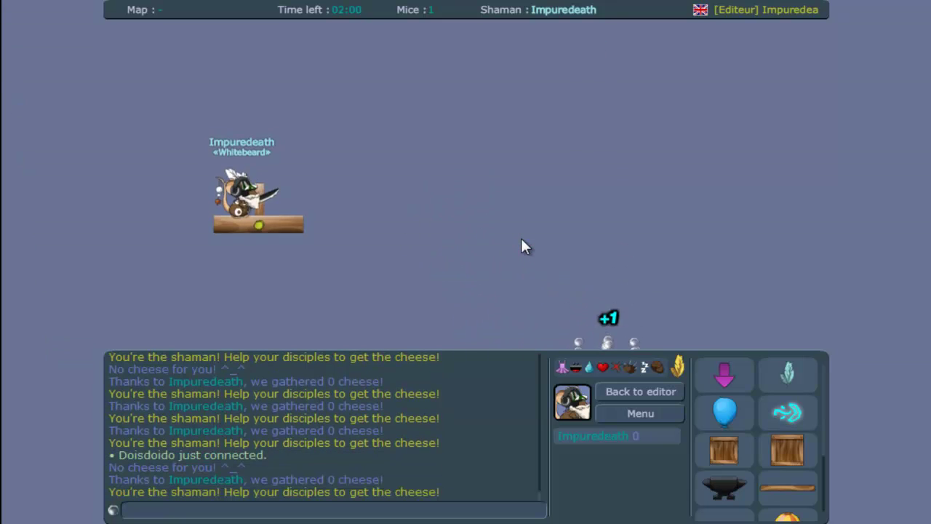
key("Up")
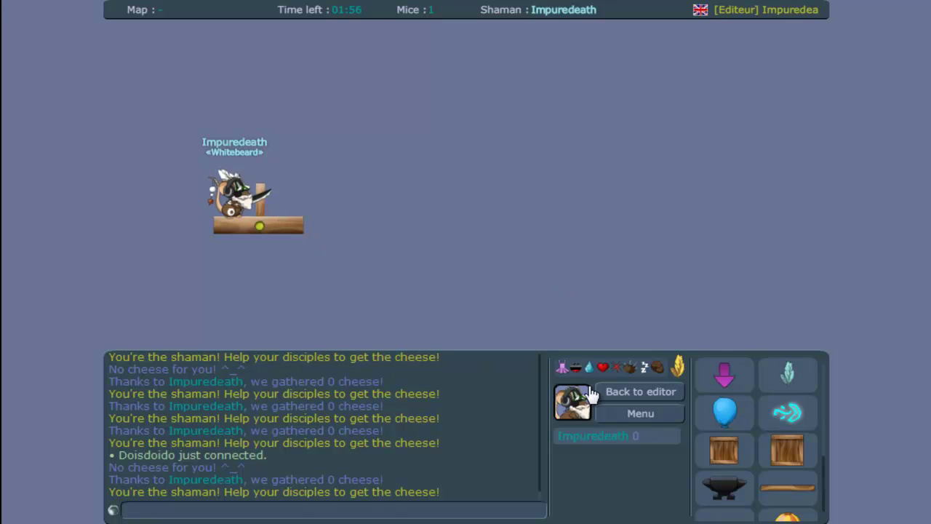
left_click(639, 396)
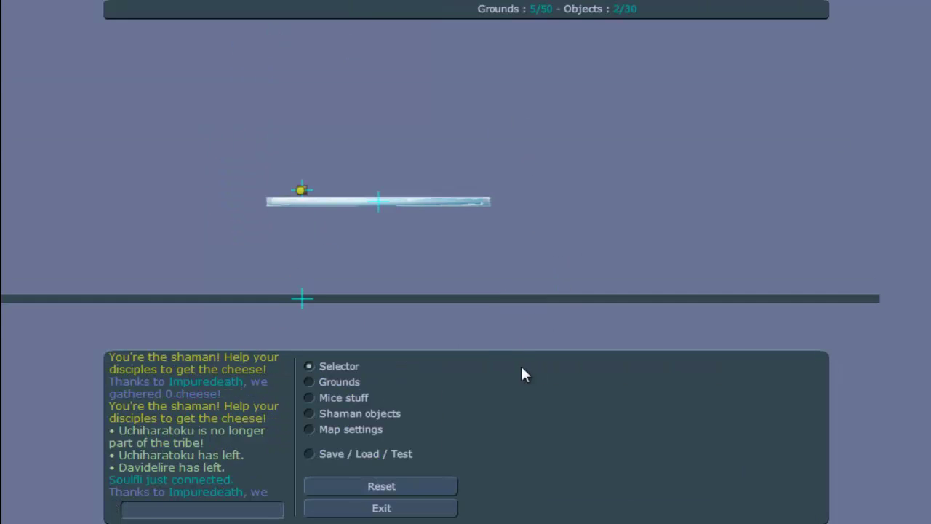
Duplicate the ice ground, set the copy's length to 146 and rotation to -45, and attach it as a ramp at X 310, Y -538.
left_click_drag(349, 229, 212, 233)
left_click(542, 444)
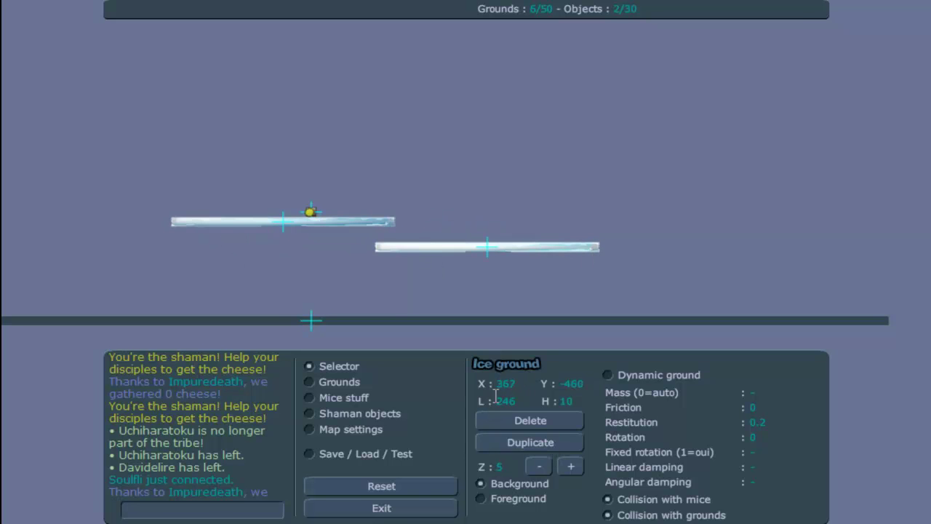
type("1")
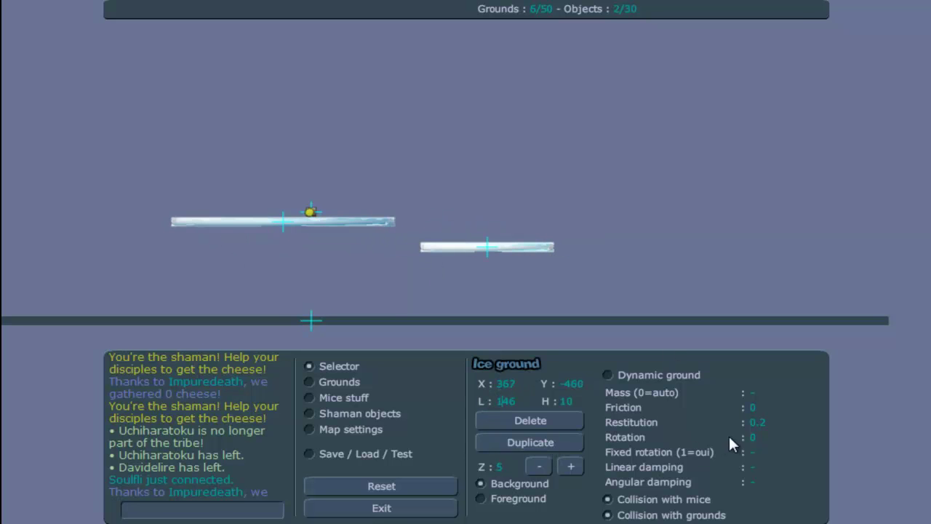
type("-45")
key("Return")
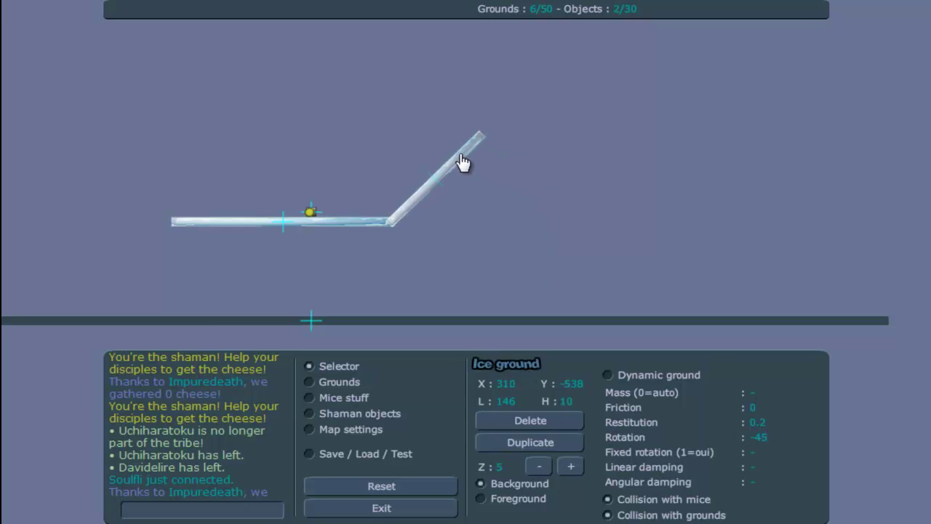
left_click(463, 157)
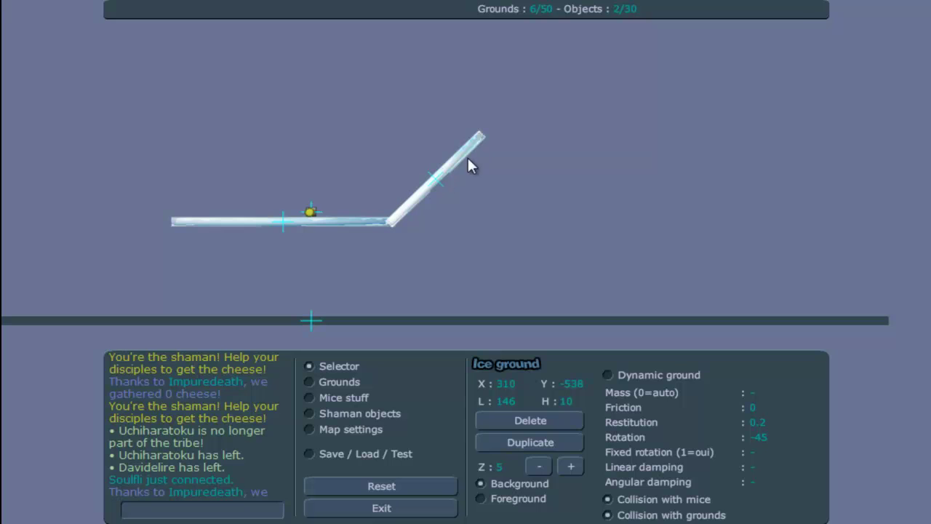
Draw an upright water ground about 38 by 103 across the horizontal ice ground, between the nailed block and the ramp.
left_click(343, 383)
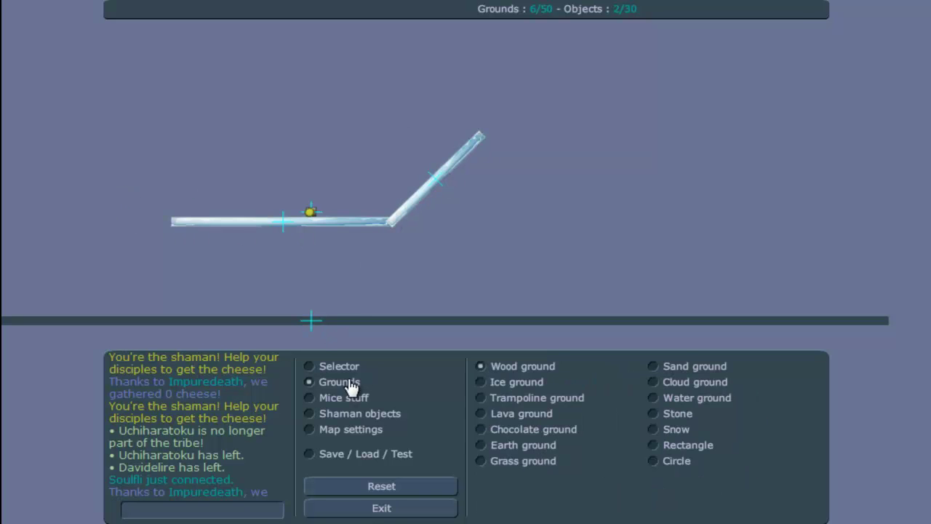
left_click(691, 398)
left_click_drag(332, 158, 366, 249)
Test the map with the ice ramp and water ground, and return to the editor.
left_click(342, 453)
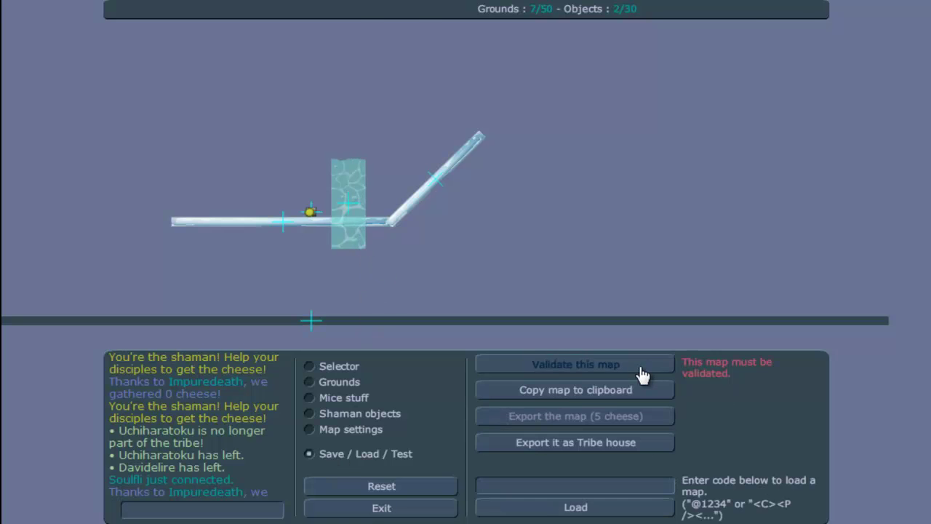
left_click(645, 372)
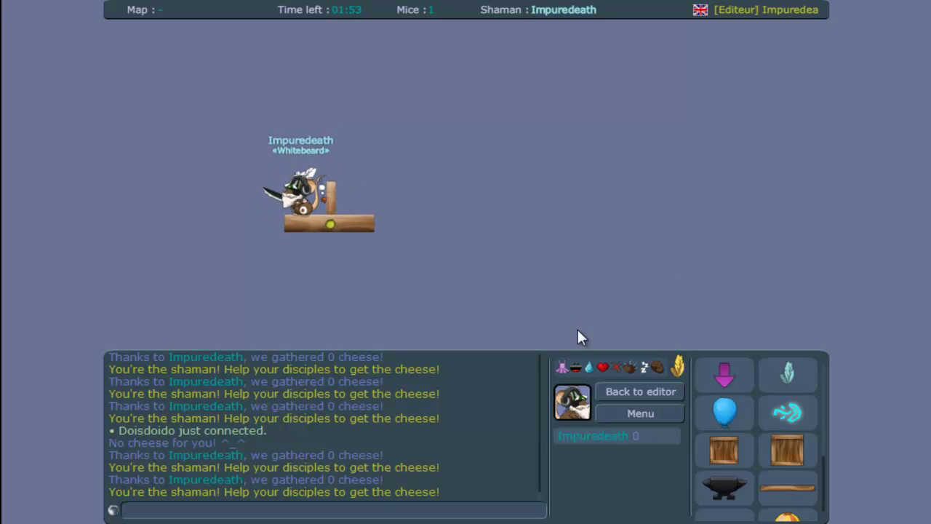
left_click(630, 394)
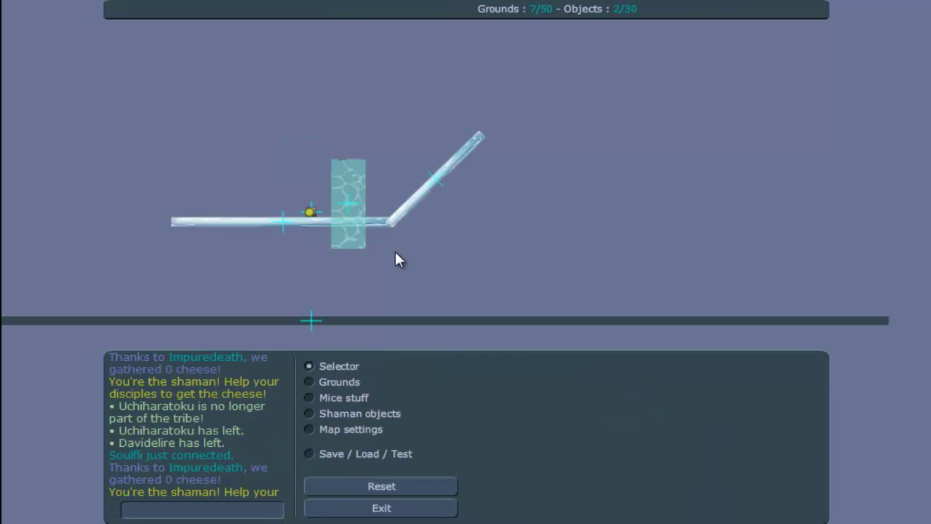
Set the small nailed wood block's mass to 50 and check the masses of the long rectangle, post and platform.
left_click(317, 210)
left_click_drag(775, 392, 726, 391)
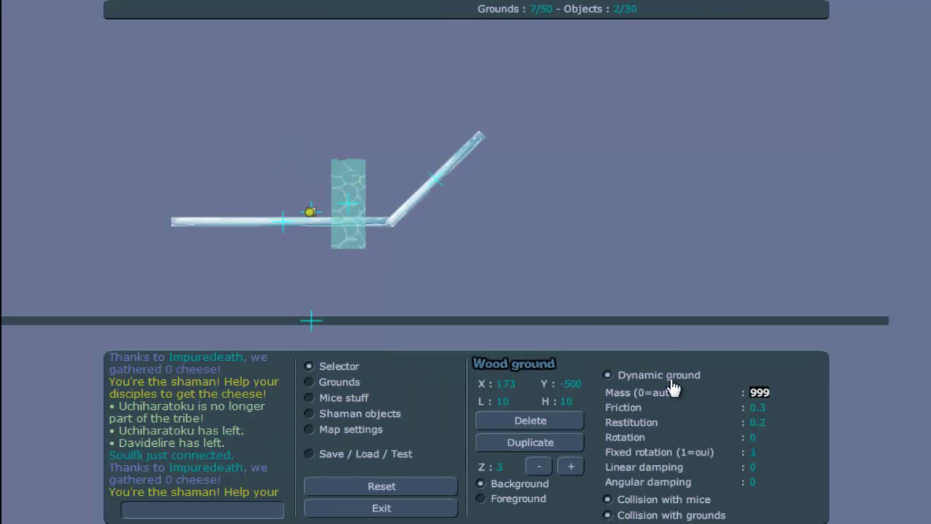
type("50")
left_click(632, 324)
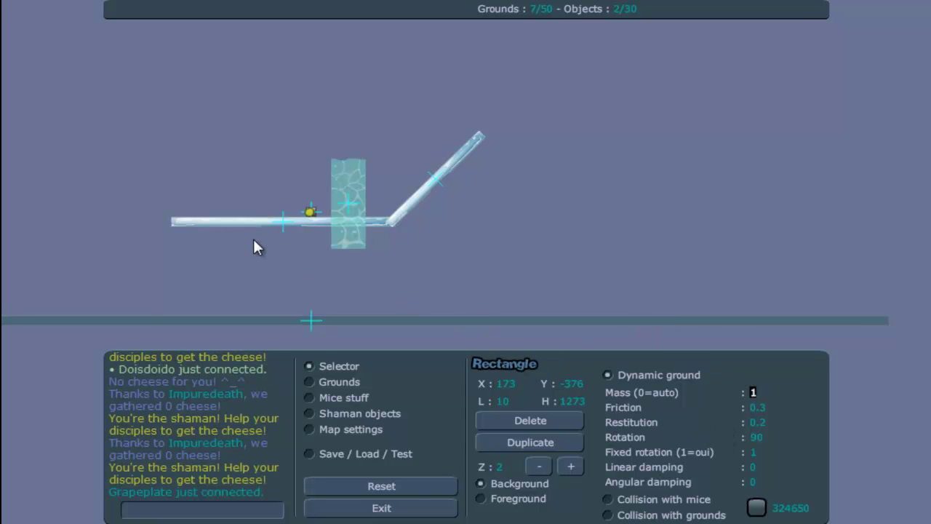
left_click(311, 213)
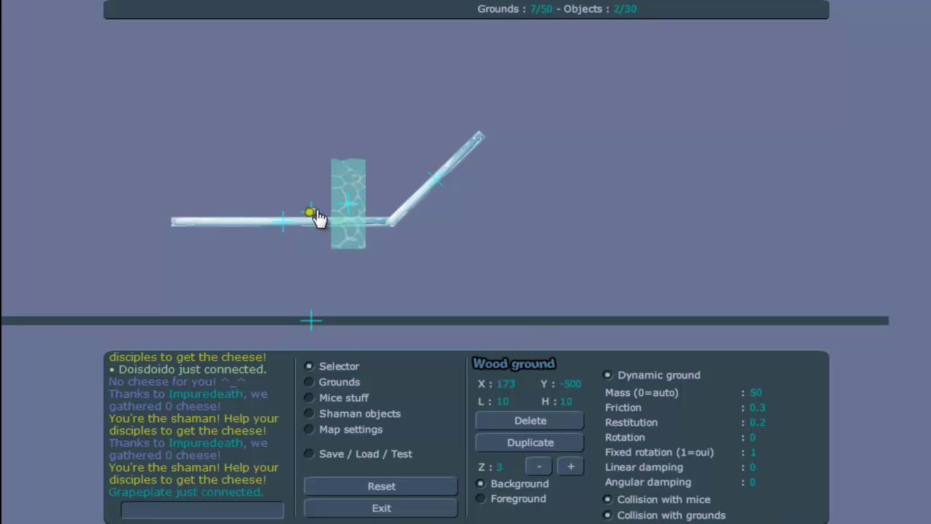
key("space")
left_click(267, 201)
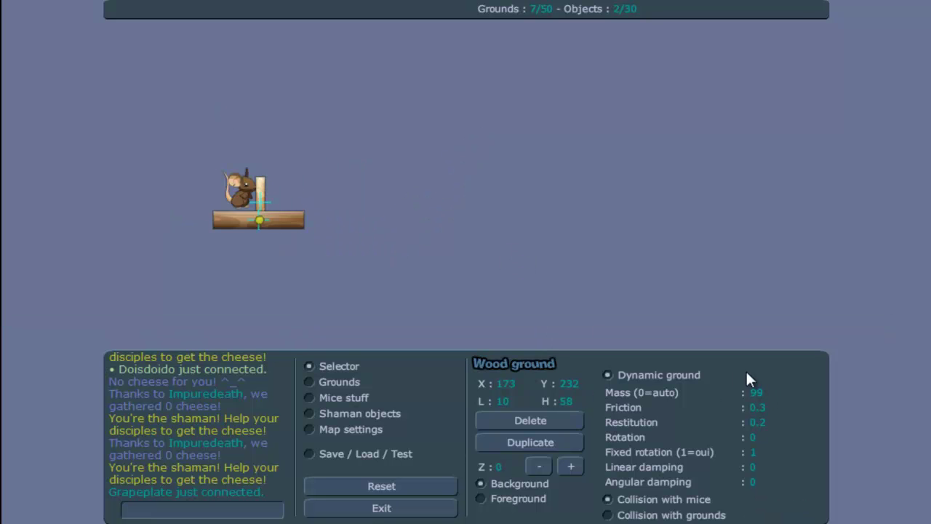
left_click(302, 226)
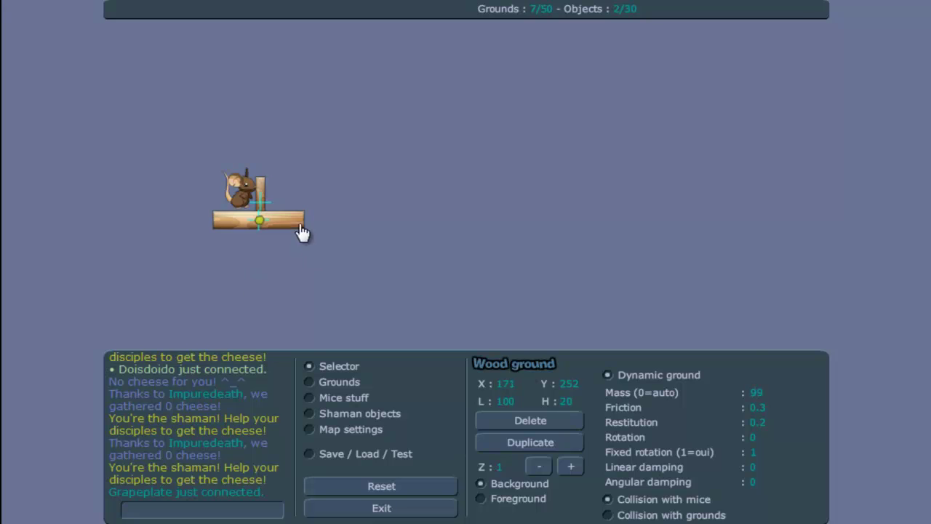
Test the platform's movement with the lighter nailed block and return to the editor.
left_click(336, 450)
left_click(597, 364)
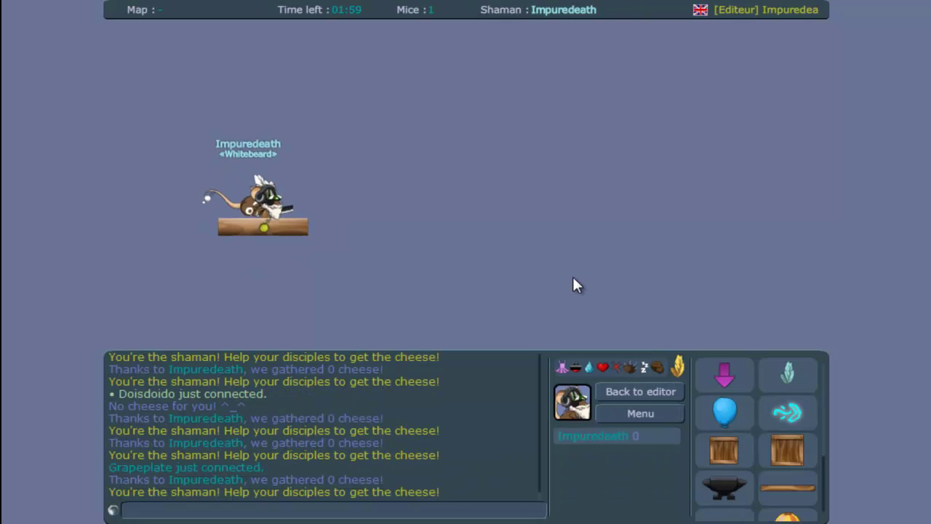
key("Left")
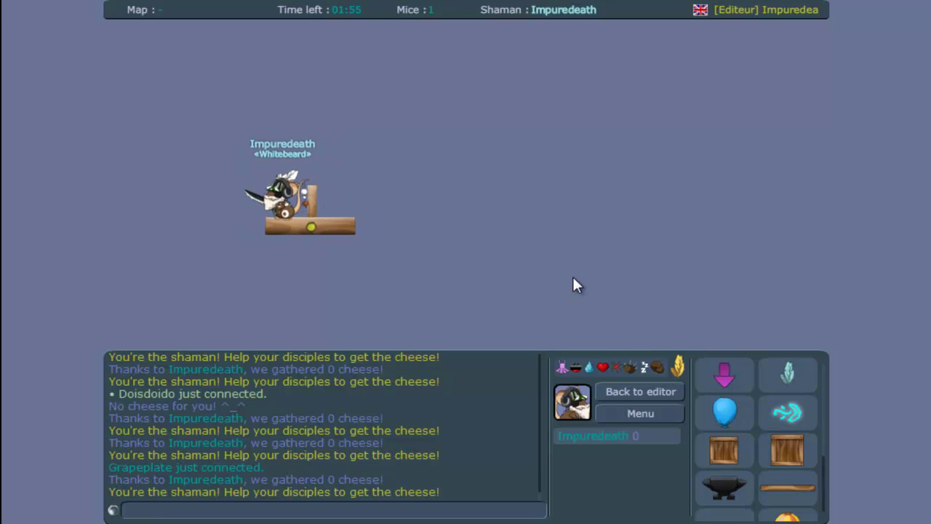
left_click(623, 392)
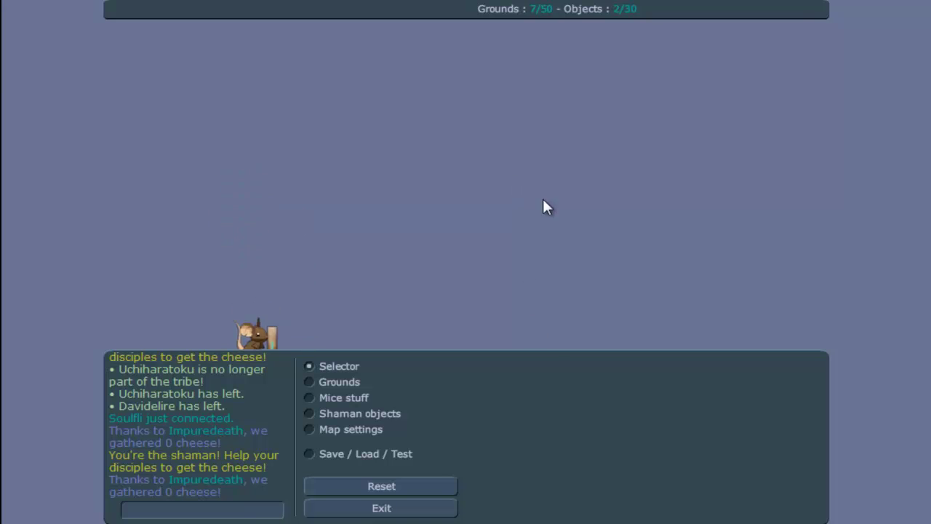
Widen the water ground to length 228 and move it over the ice ramp at X 354, Y -539.
left_click_drag(312, 197, 369, 178)
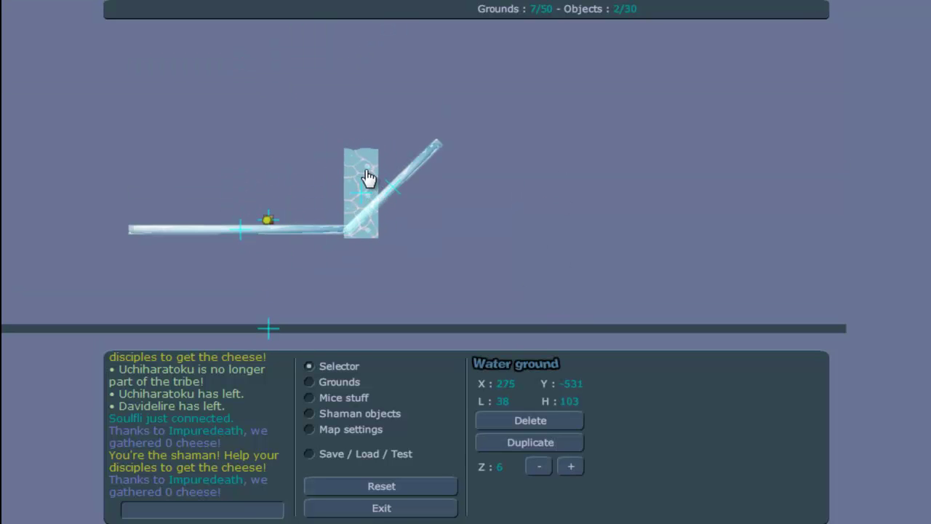
key("BackSpace")
type("22")
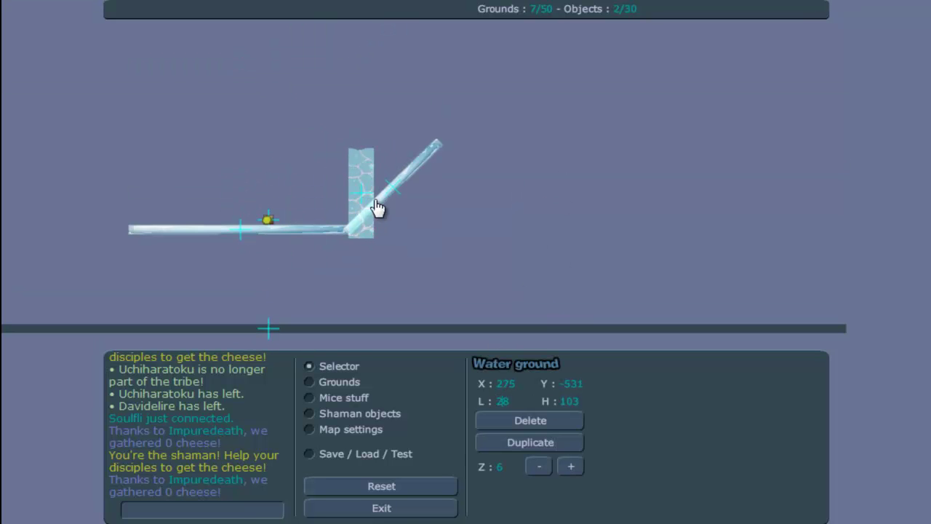
left_click_drag(404, 228, 478, 225)
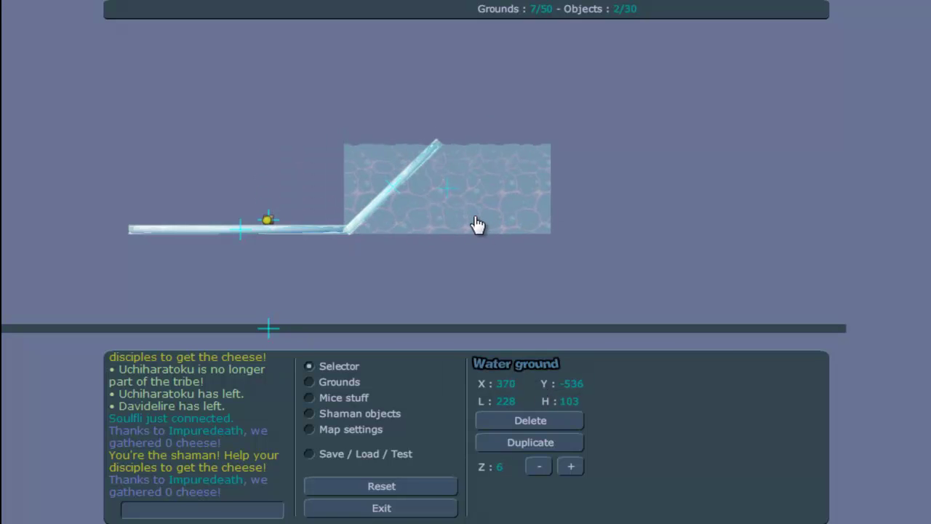
left_click_drag(391, 210, 376, 209)
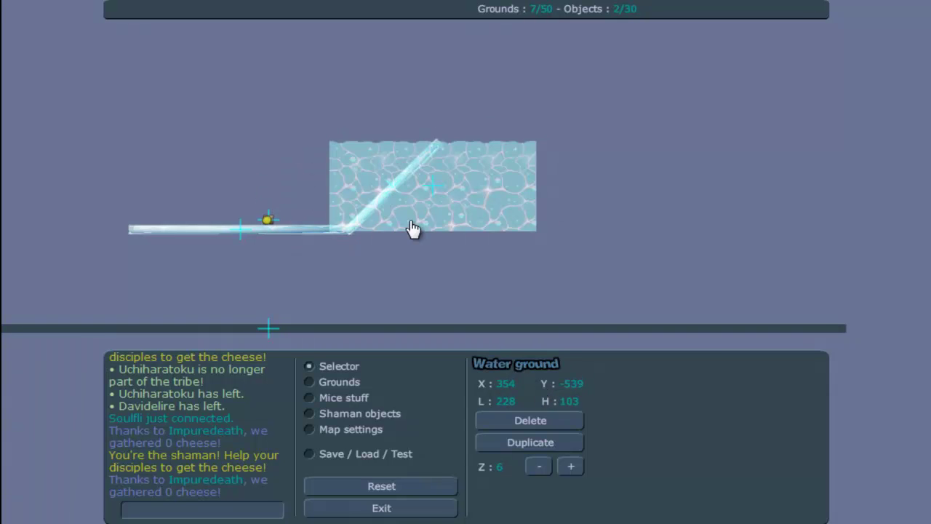
Test the map with the widened water ground, moving and jumping the mouse, and return to the editor.
left_click(385, 453)
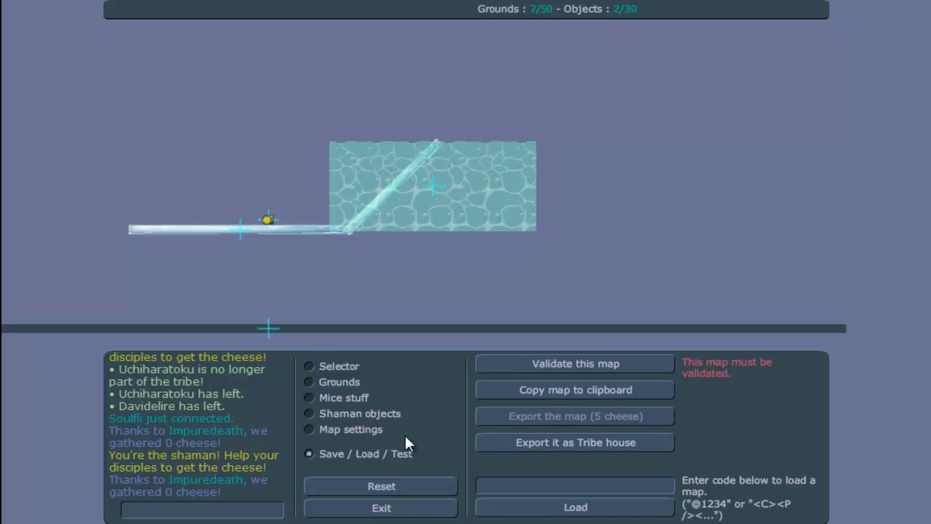
left_click(588, 370)
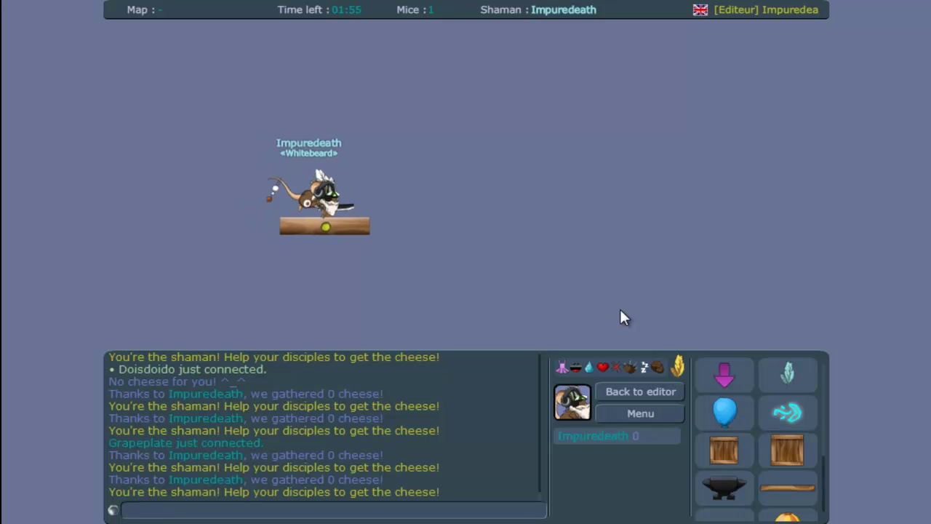
key("Right")
key("Up")
key("Left")
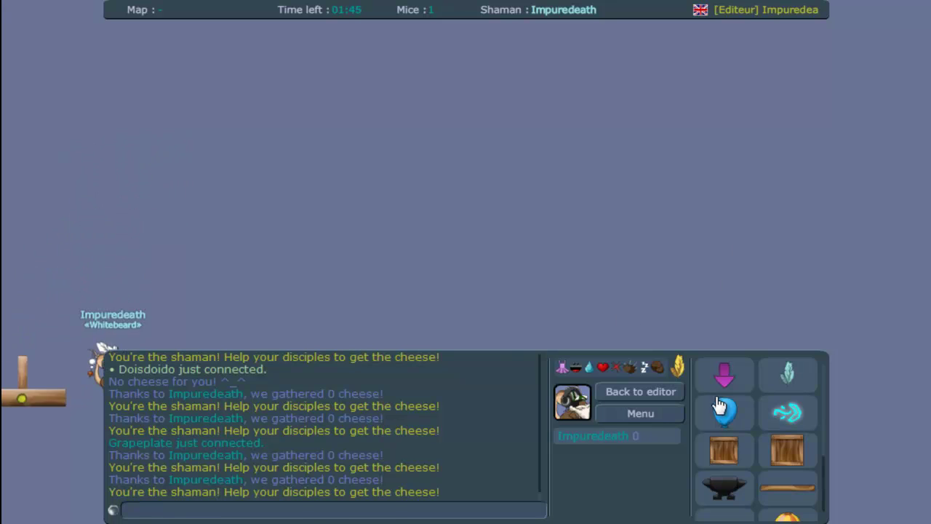
left_click(659, 394)
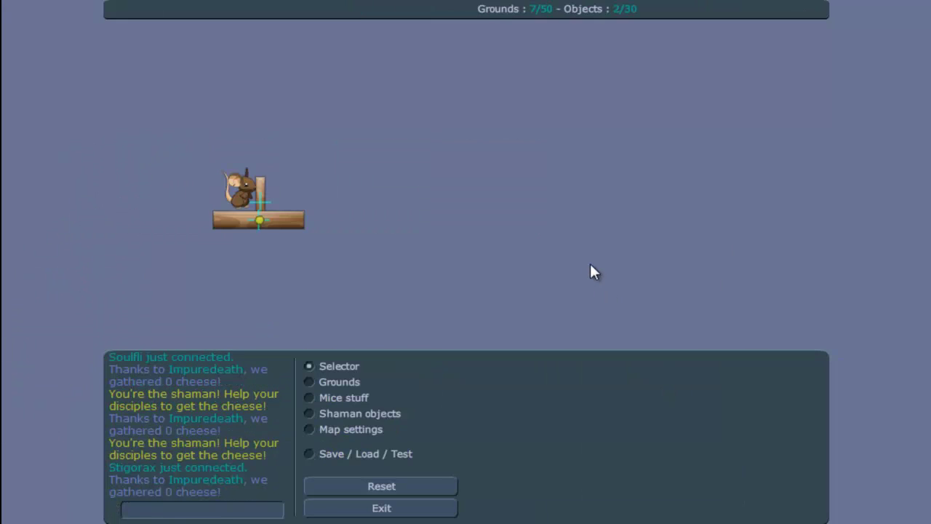
Reset the map and draw two long horizontal wood grounds, one just above the other, along the bottom of the empty map.
left_click(379, 488)
left_click(377, 496)
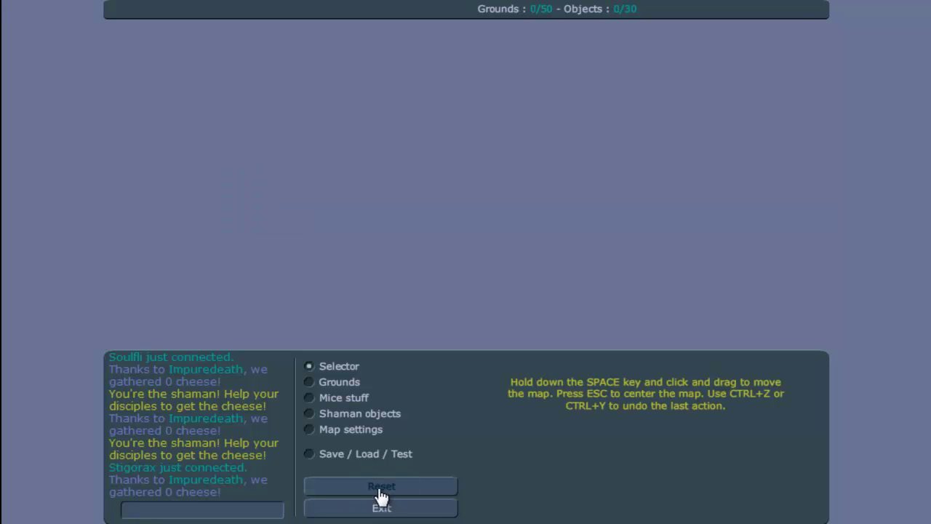
left_click(339, 385)
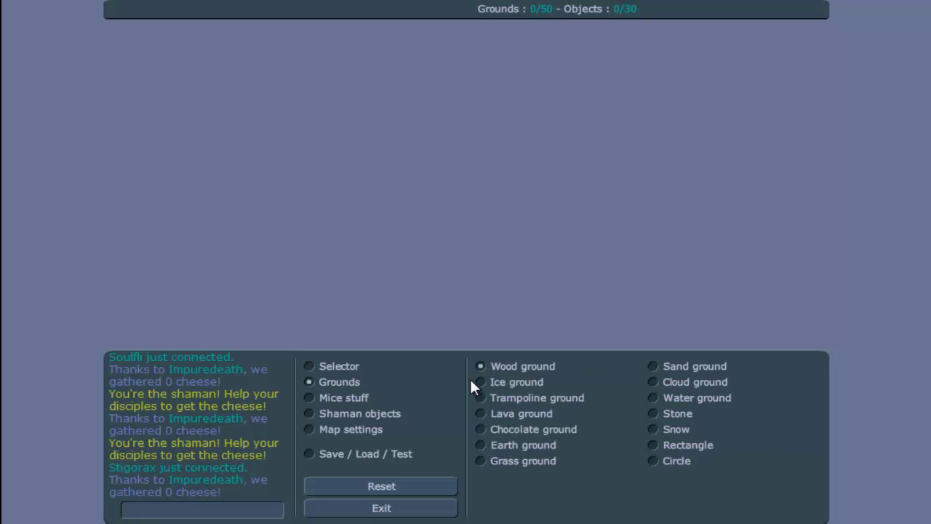
left_click(500, 369)
left_click(236, 324)
left_click_drag(349, 329, 822, 337)
left_click_drag(110, 339, 827, 361)
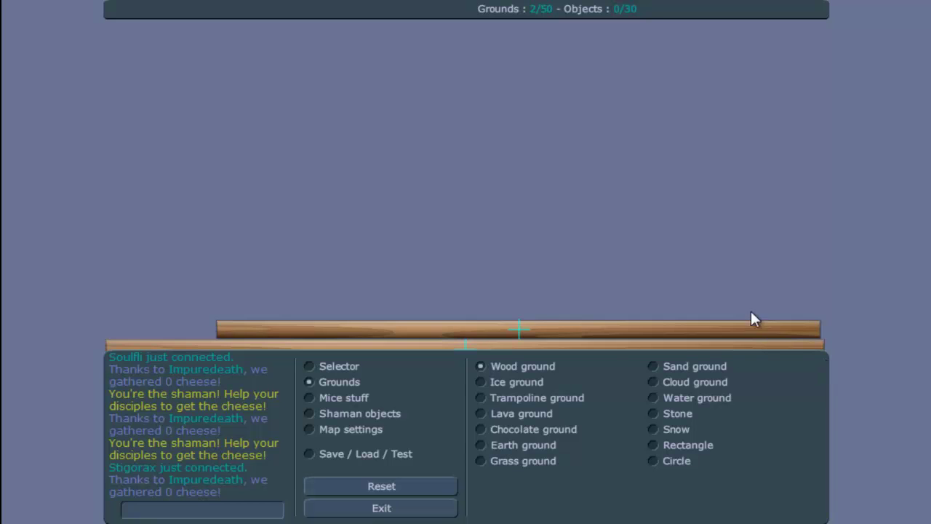
Draw a wood ground about 123 long and 55 high beside the upper long ground, over the lower ground's left end.
left_click_drag(106, 320, 218, 376)
left_click(339, 366)
left_click(195, 344)
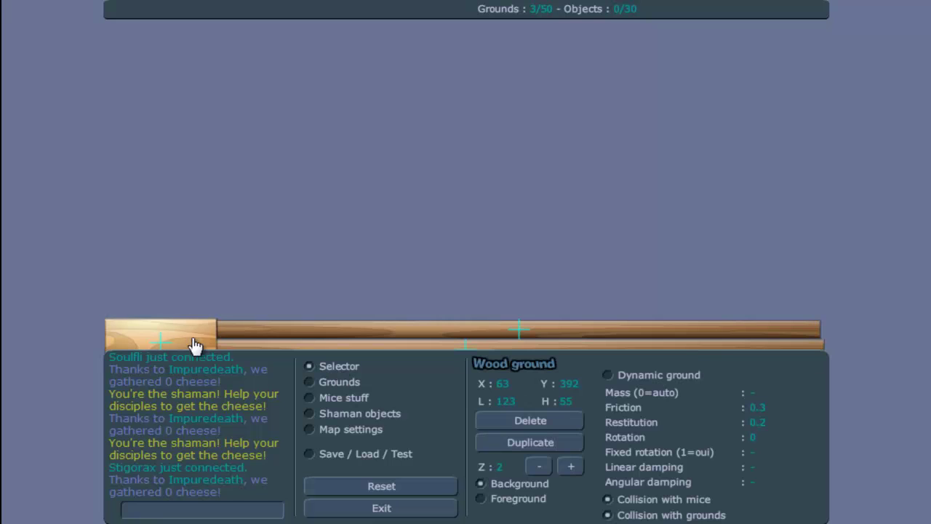
Enter "...." as the restitution of the new wood block and "..." as that of the lower long ground.
type("....")
left_click(684, 326)
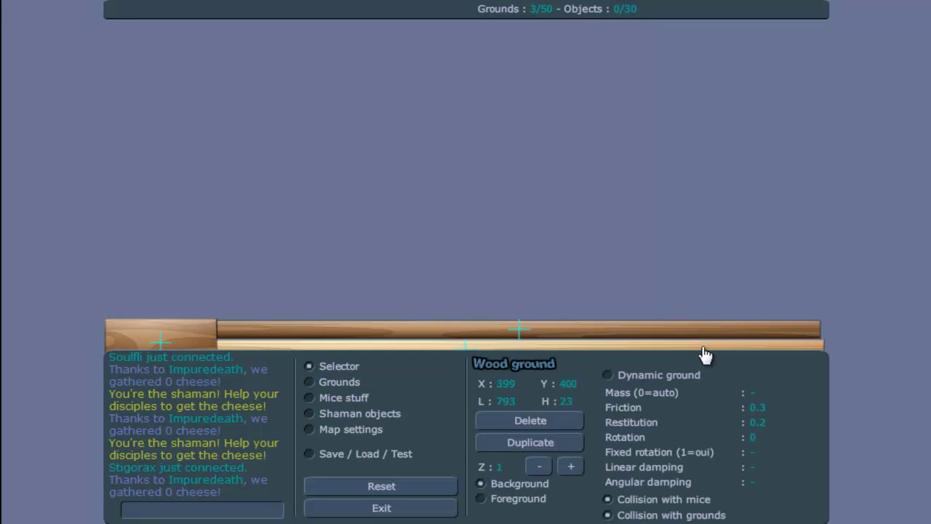
left_click(764, 424)
type("...")
Make the upper long wood ground dynamic with mass 999999, fixed rotation 1, restitution "...." and friction 9999.
left_click(654, 343)
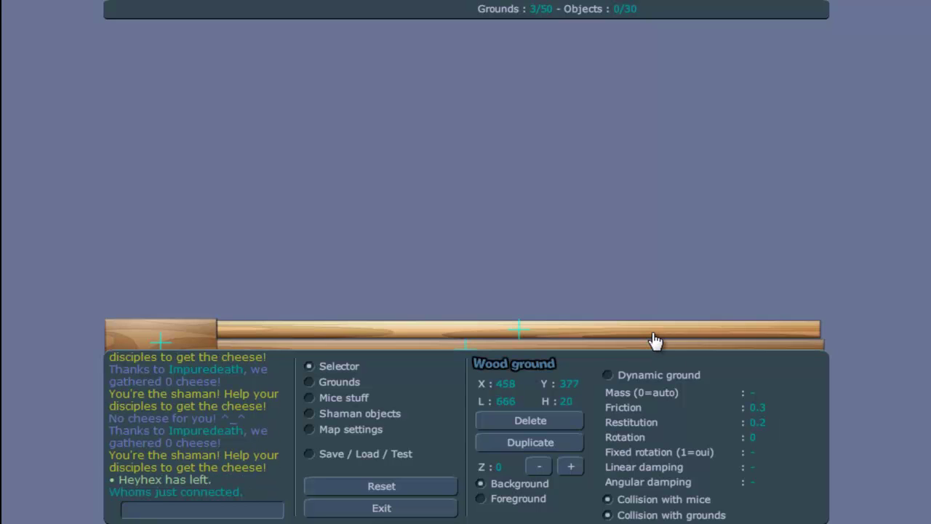
left_click(531, 328)
left_click(758, 408)
left_click(647, 332)
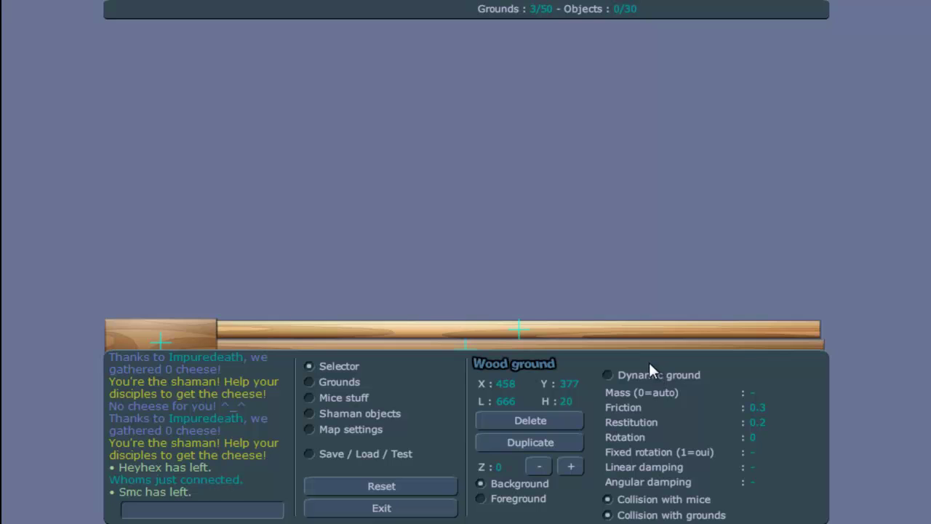
left_click(694, 386)
left_click(761, 392)
type("999999")
left_click(758, 422)
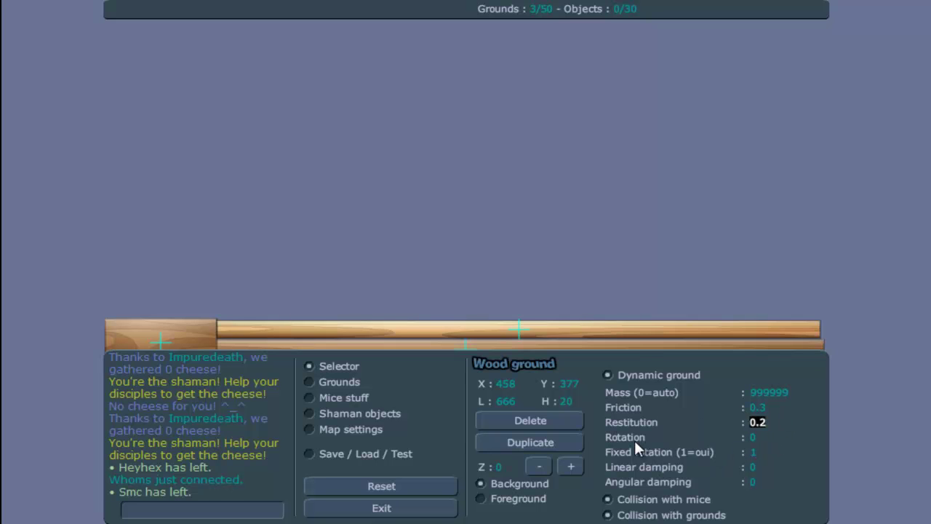
type("....")
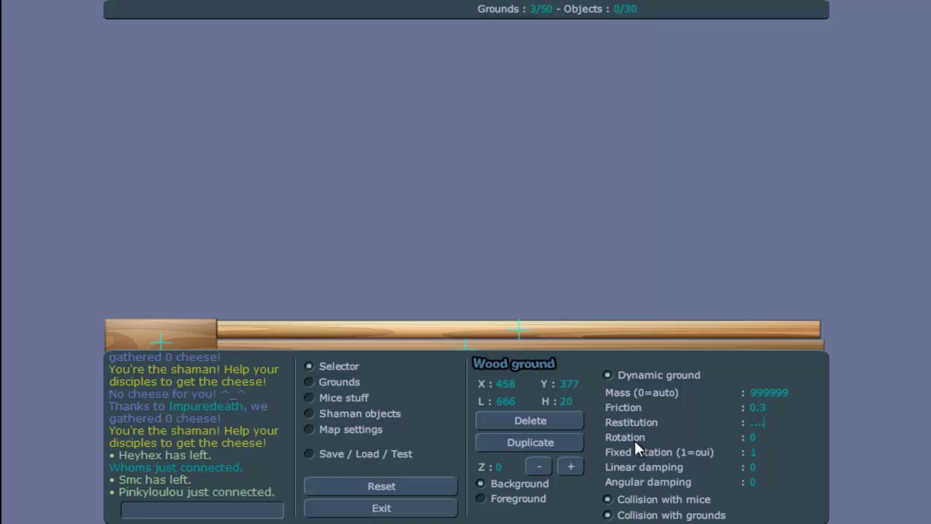
left_click(759, 408)
type("9999")
Place a circle ground of size 20 above the right end of the long grounds at X 797, Y 323.
left_click(364, 384)
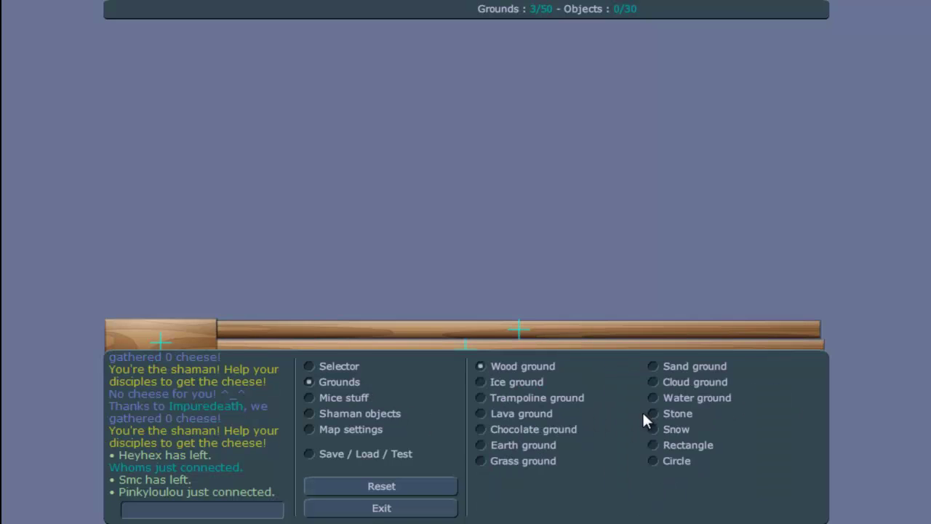
left_click(677, 461)
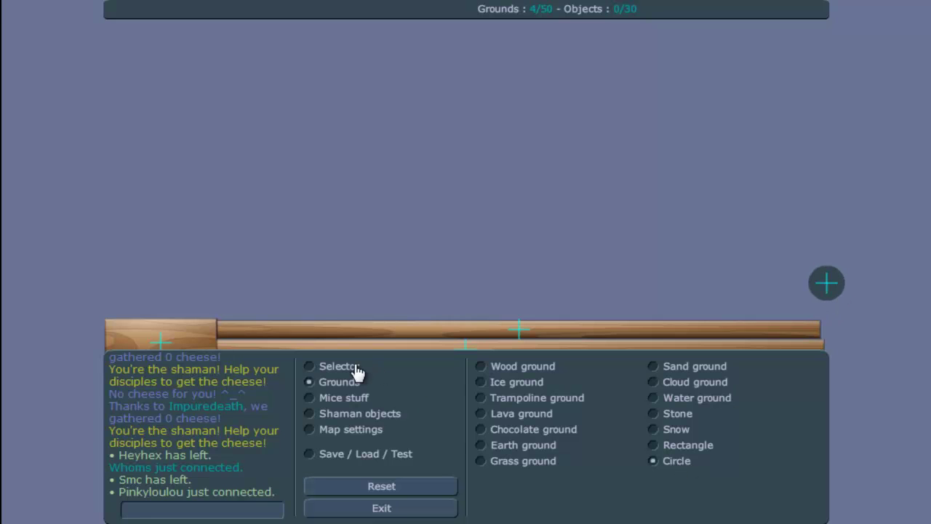
left_click(355, 368)
left_click(827, 283)
Set the circle's restitution to 20, make it dynamic with mass 999999 and fixed rotation 1, and turn off its collision with mice.
left_click_drag(778, 425, 627, 424)
type("20")
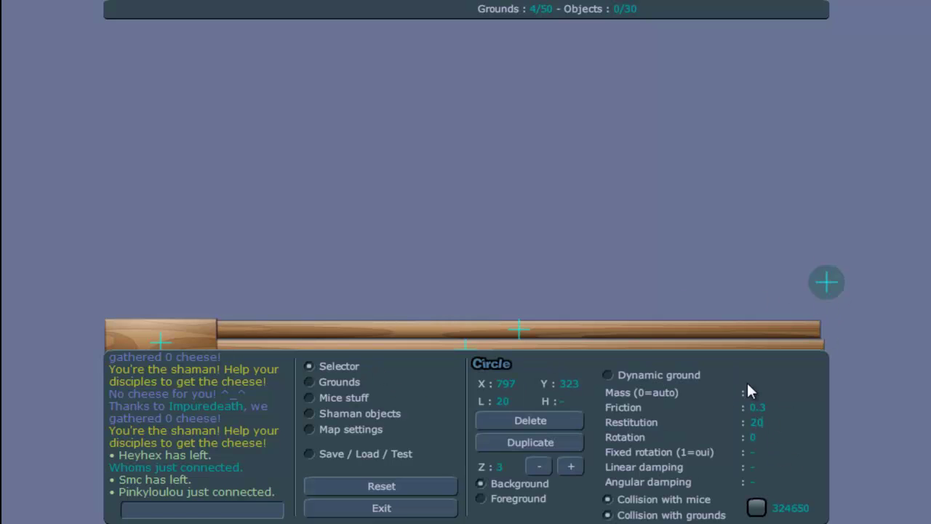
left_click(662, 375)
left_click(684, 515)
left_click(683, 515)
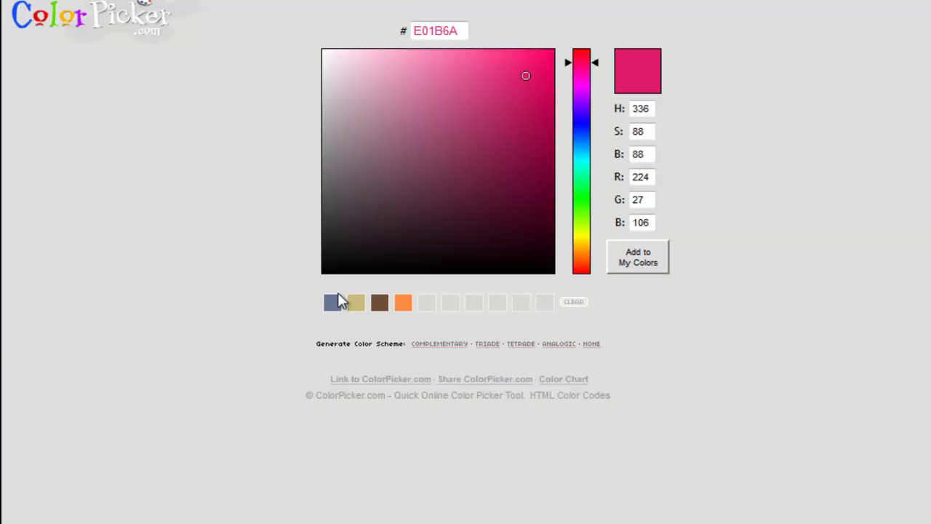
Copy the saved blue-grey colour code 6A7495 from ColorPicker.com and apply it as the circle's colour in the map editor.
left_click(335, 302)
double_click(451, 33)
key("ctrl+c")
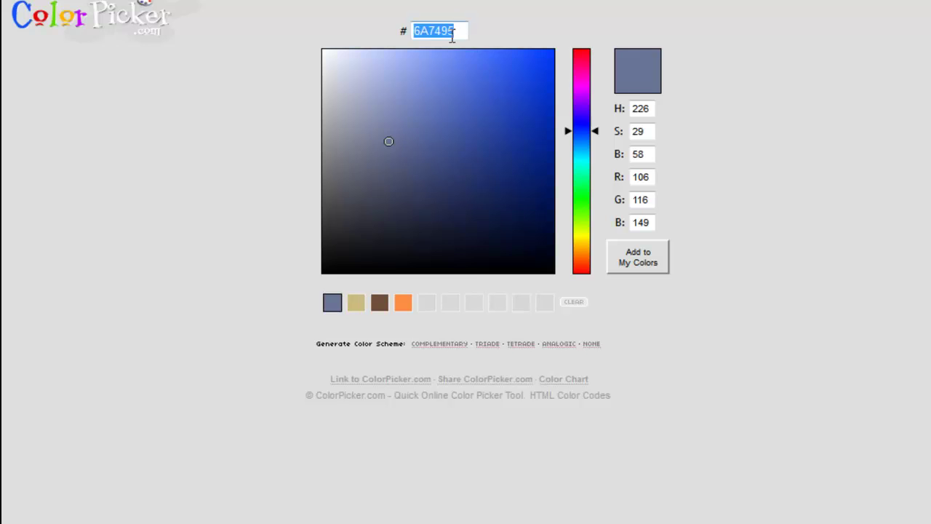
key("ctrl+Tab")
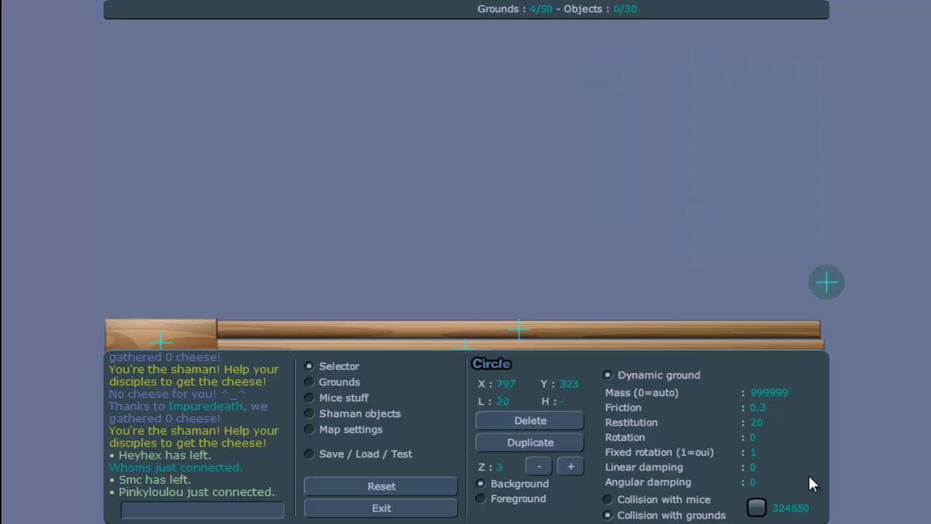
double_click(781, 507)
key("ctrl+v")
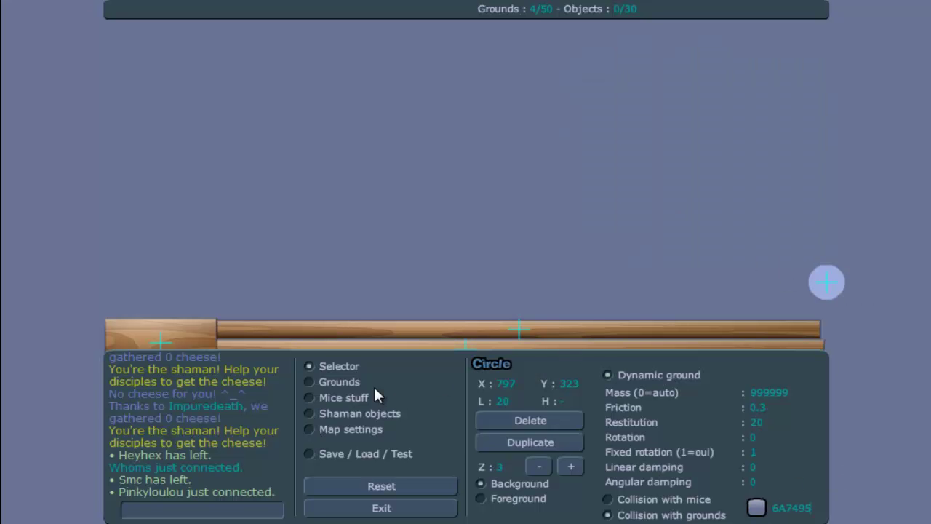
Place the mice spawn above the left wood block and test the map by running the mouse onto the long ground.
left_click(355, 400)
left_click(523, 406)
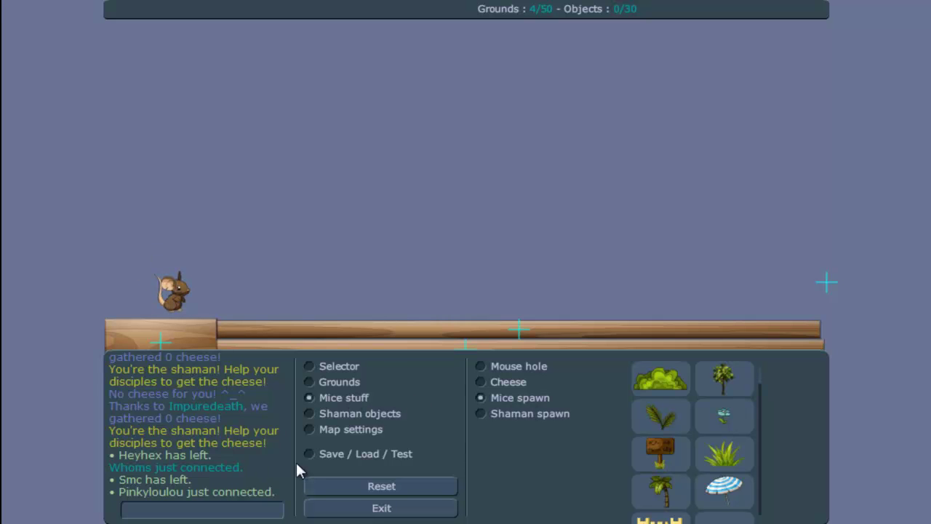
left_click(348, 446)
left_click(536, 361)
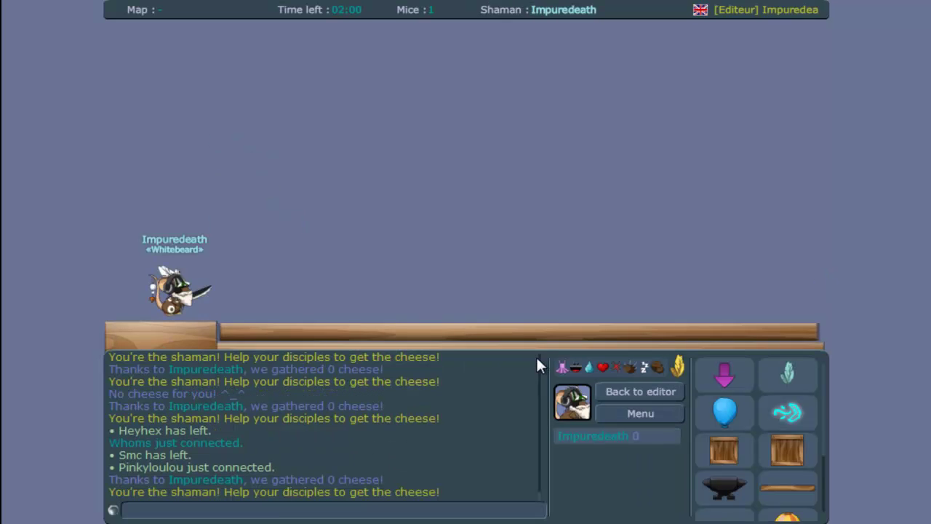
key("Right")
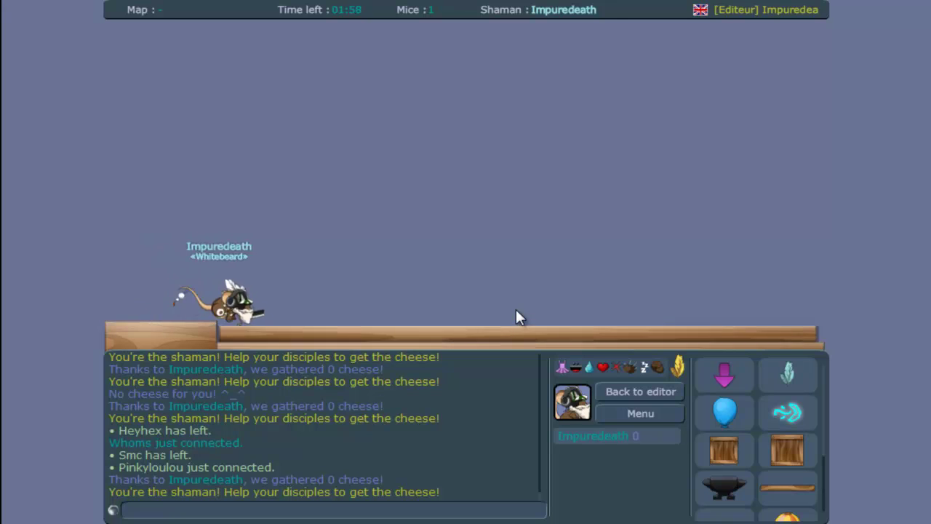
left_click(665, 391)
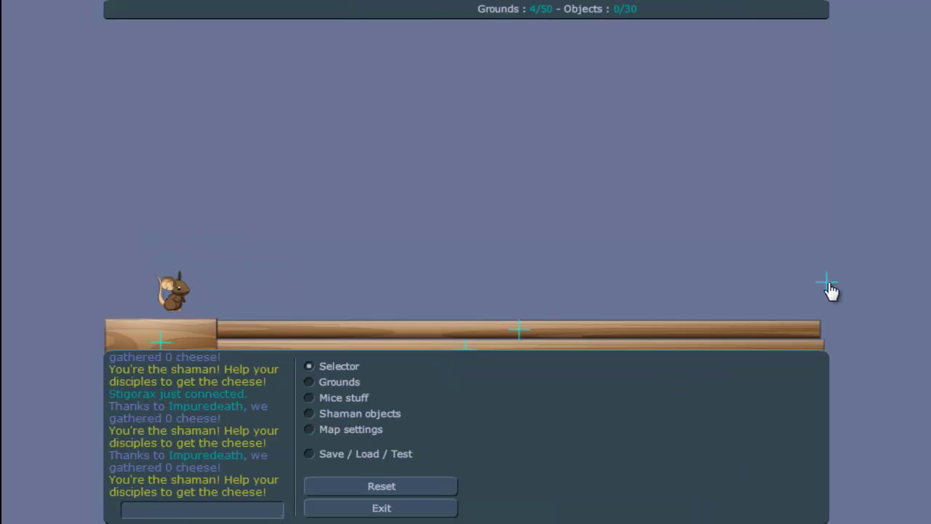
Move the circle to X 806, Y 316 and the upper long ground to X 460, Y 380 with height 20.
left_click(778, 335)
type("3")
left_click_drag(774, 325, 776, 320)
left_click_drag(833, 285, 846, 281)
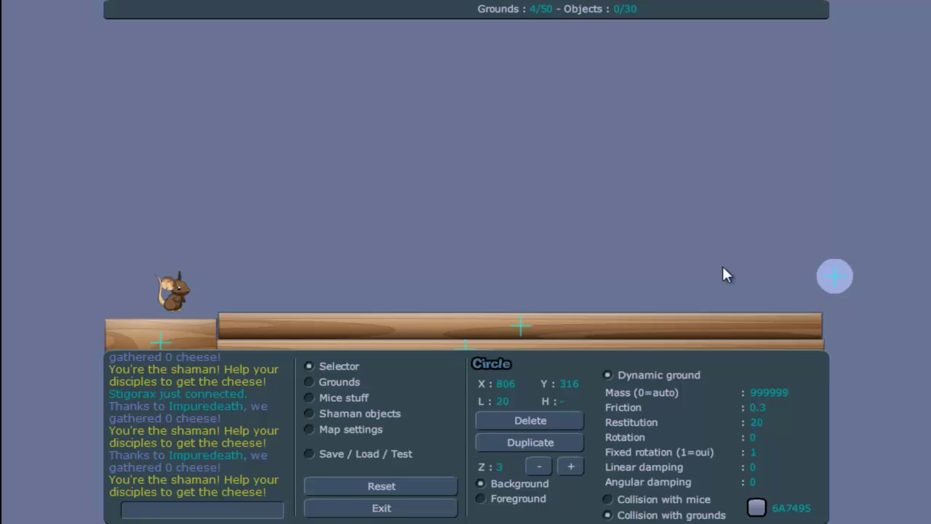
left_click(726, 327)
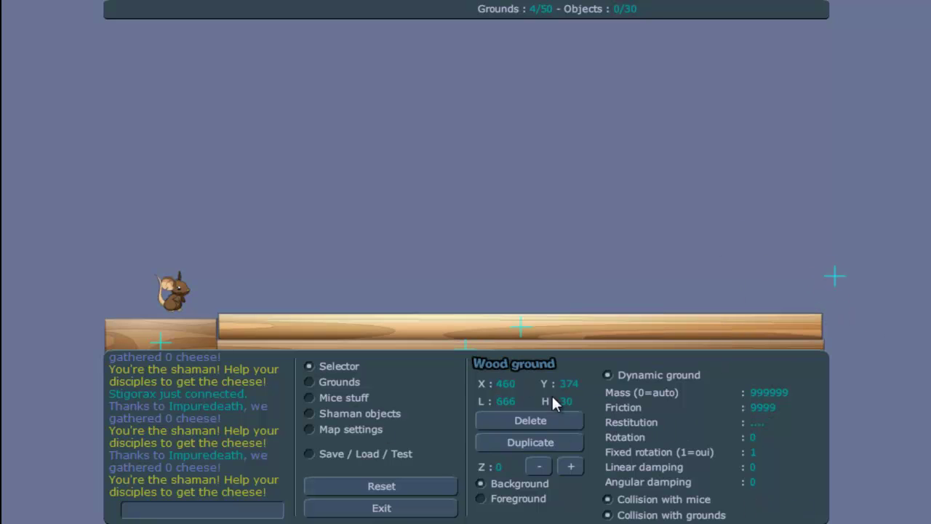
key("Return")
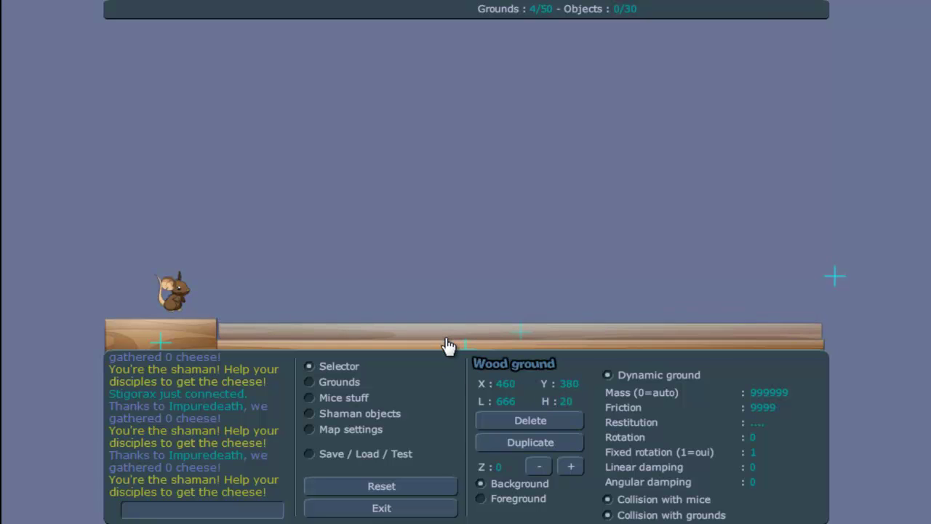
Test the repositioned grounds by running and jumping the mouse along the long platform, and return to the editor.
left_click(406, 450)
left_click(645, 356)
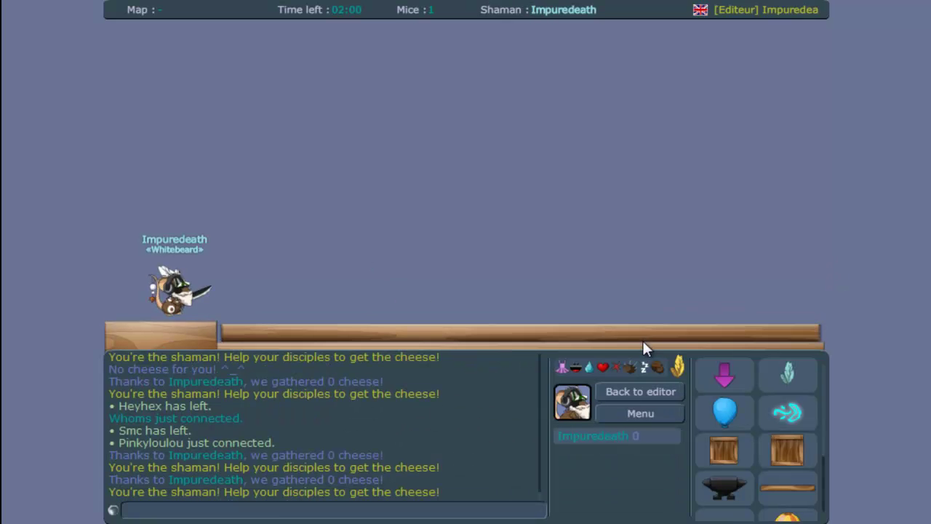
key("Right")
key("Up")
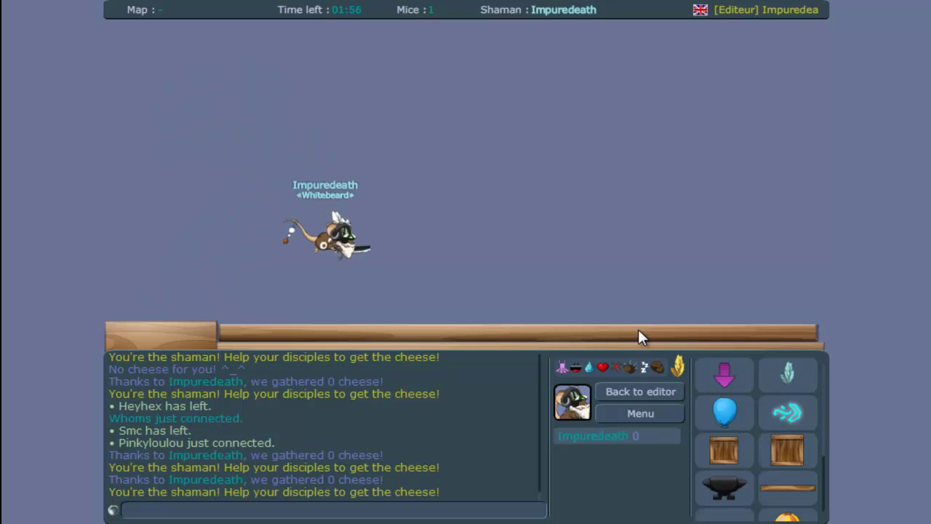
key("Left")
left_click(653, 394)
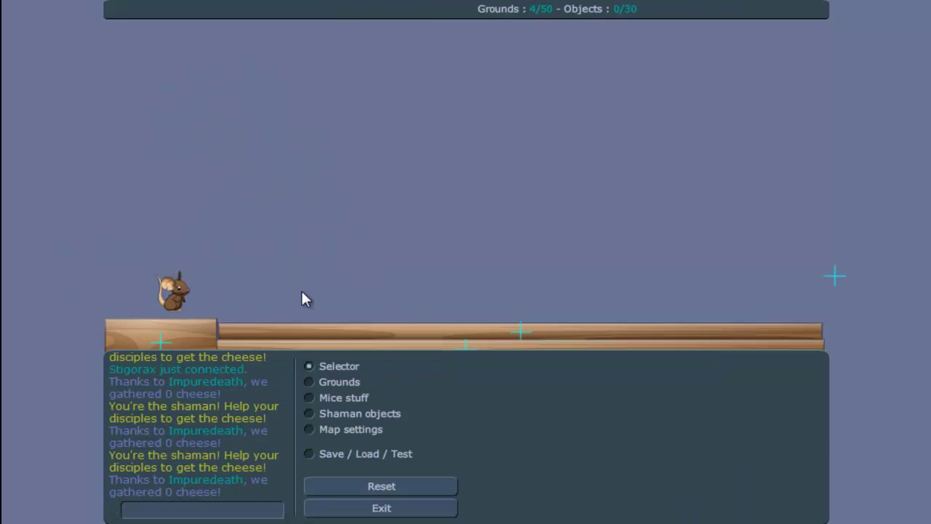
Lower the left wood block slightly and draw a grass ground across the full map width over the wood grounds.
left_click(180, 332)
left_click(321, 384)
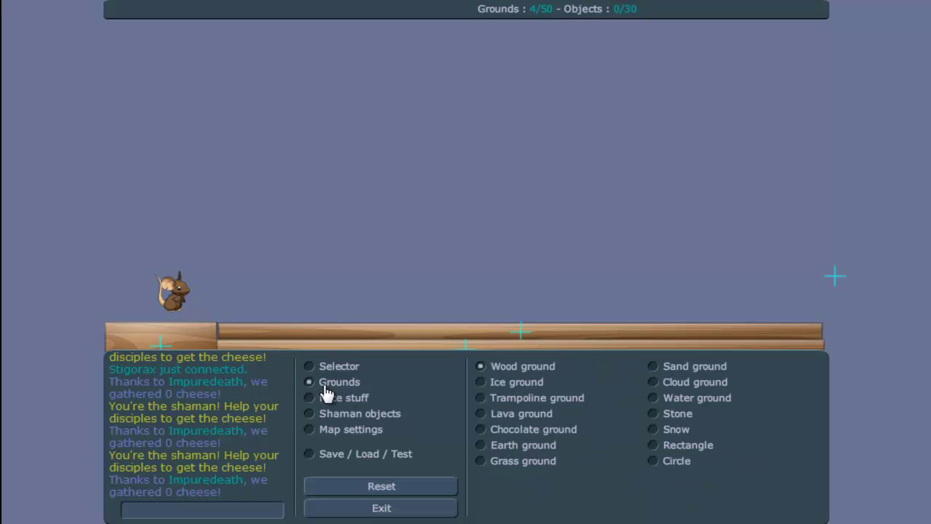
left_click(699, 453)
left_click(502, 371)
left_click(542, 466)
left_click_drag(105, 331, 827, 371)
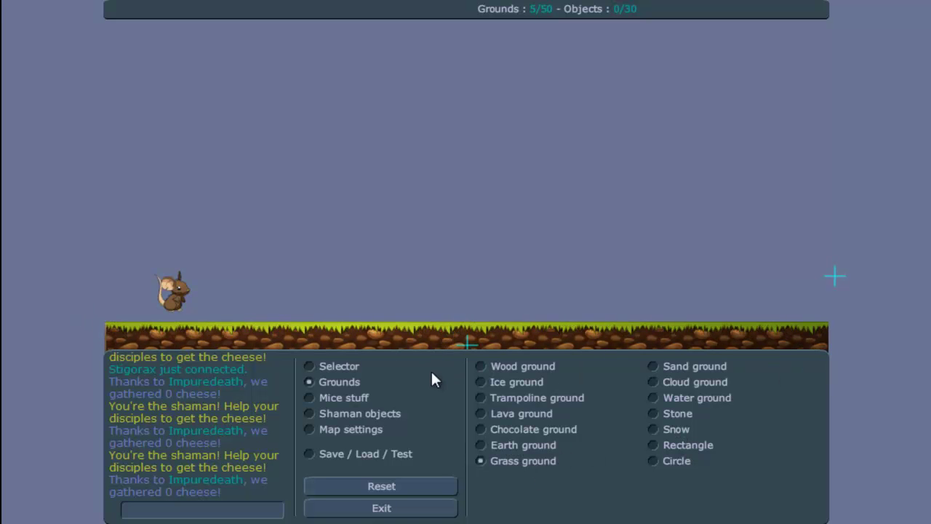
Set the grass ground's length to 800, move it to X 400, and turn off its collision with mice and grounds.
left_click(349, 369)
left_click(376, 347)
double_click(507, 401)
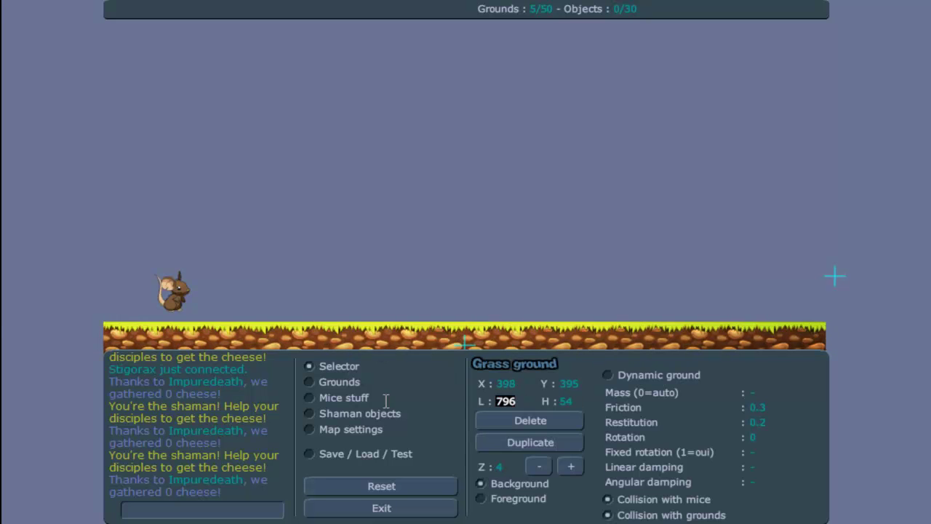
type("8000")
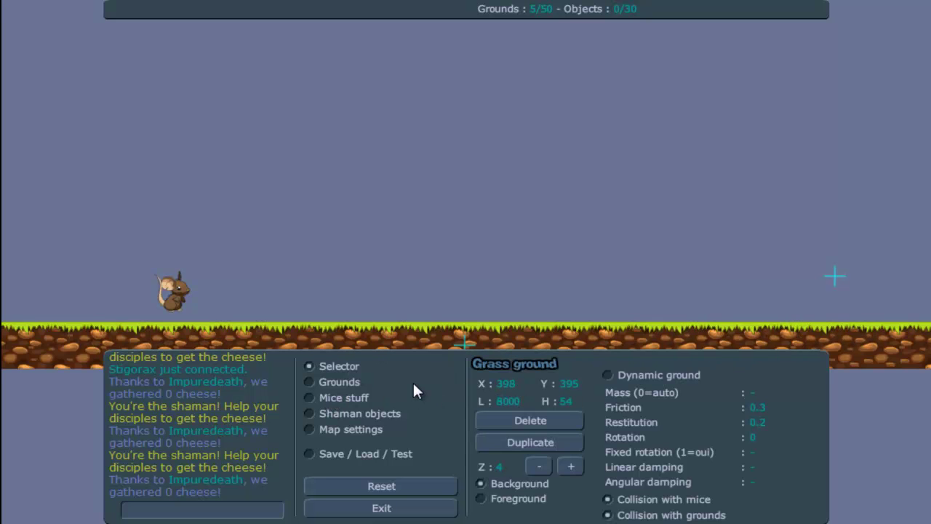
key("BackSpace")
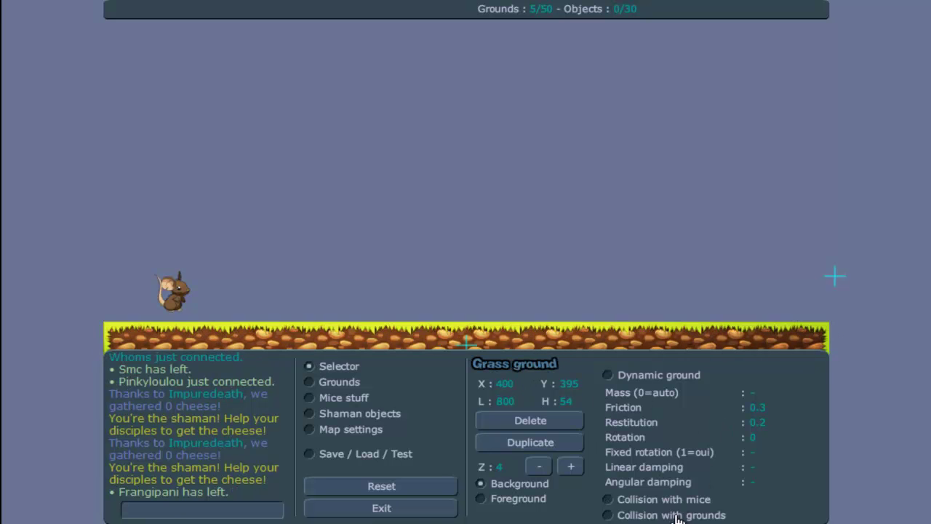
Test the map with the grass cover, letting the mouse move left, and return to the editor.
left_click(328, 456)
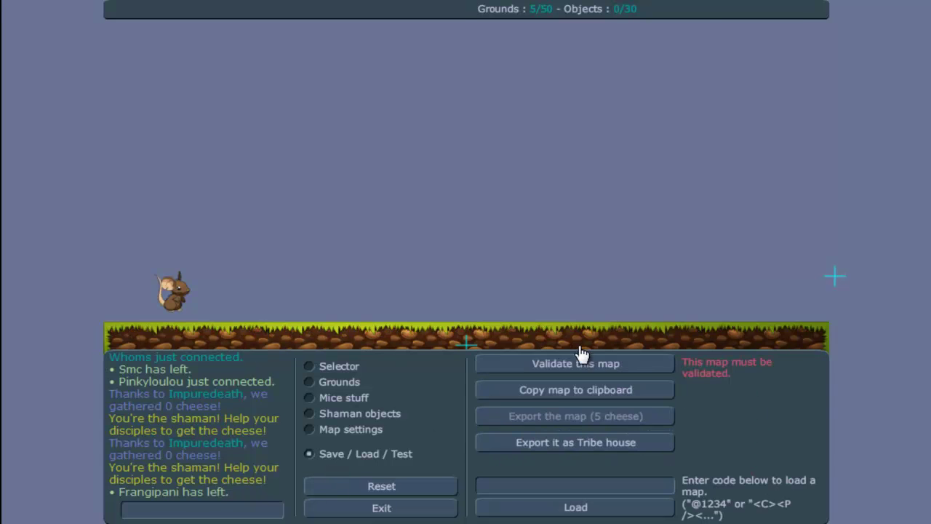
left_click(582, 358)
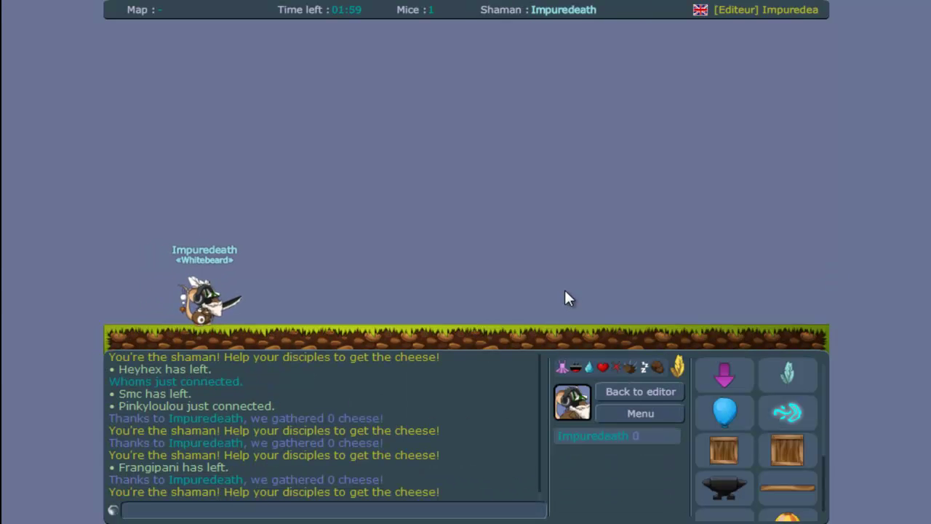
key("Left")
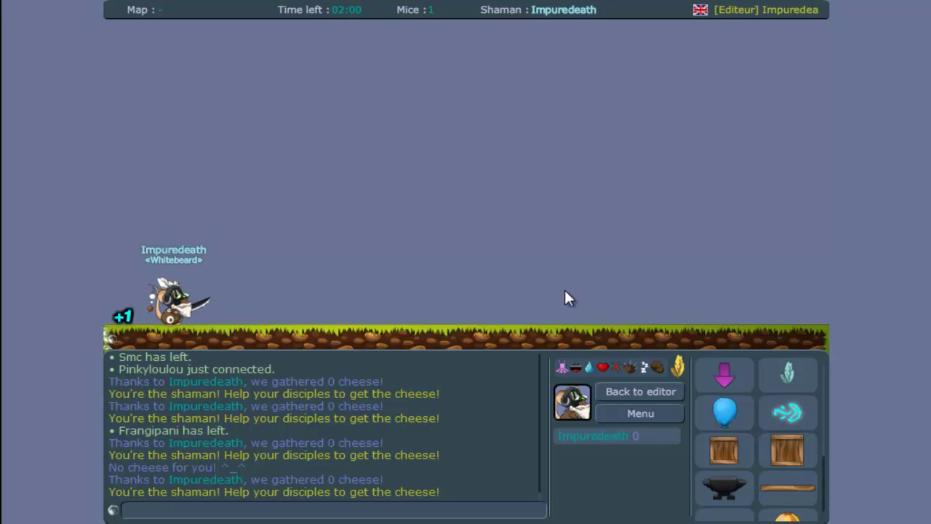
left_click(633, 393)
Add a small wood ledge above the right end of the grass and place the mice spawn on it.
left_click(340, 382)
left_click(776, 261)
left_click(343, 397)
left_click(519, 397)
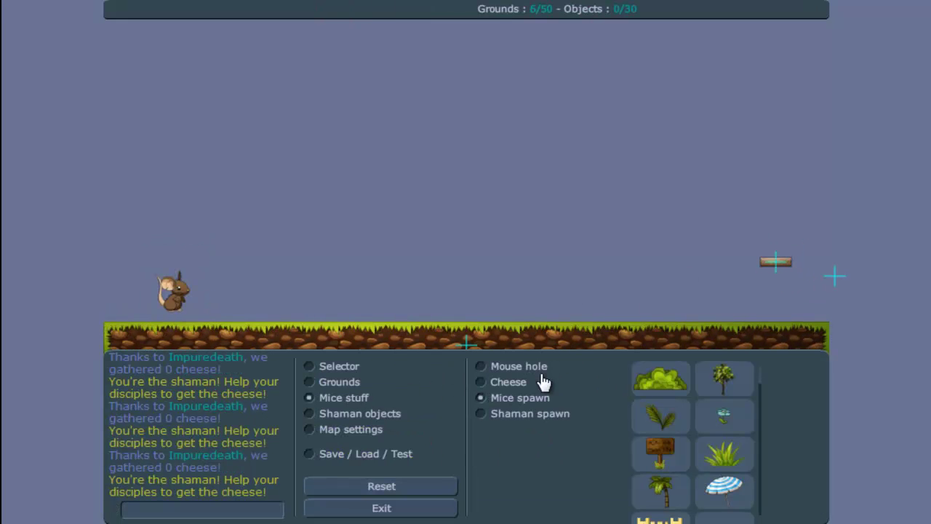
left_click(774, 255)
Test the map from the new spawn by moving the mouse left off the ledge, and return to the editor.
left_click(404, 453)
left_click(639, 363)
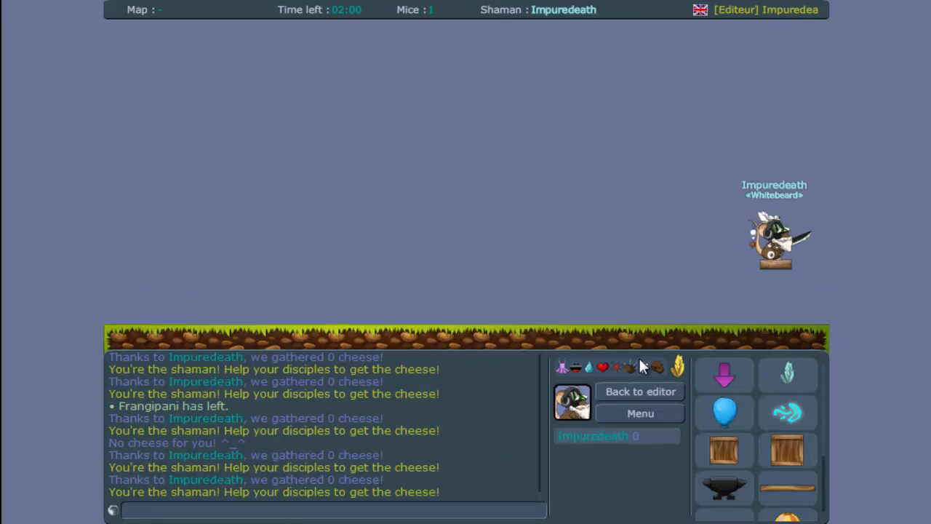
key("Left")
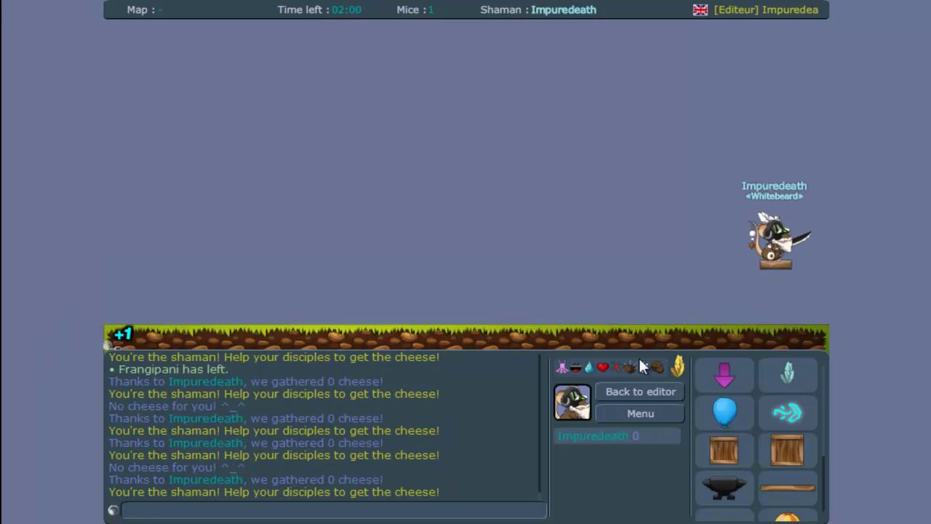
key("Left")
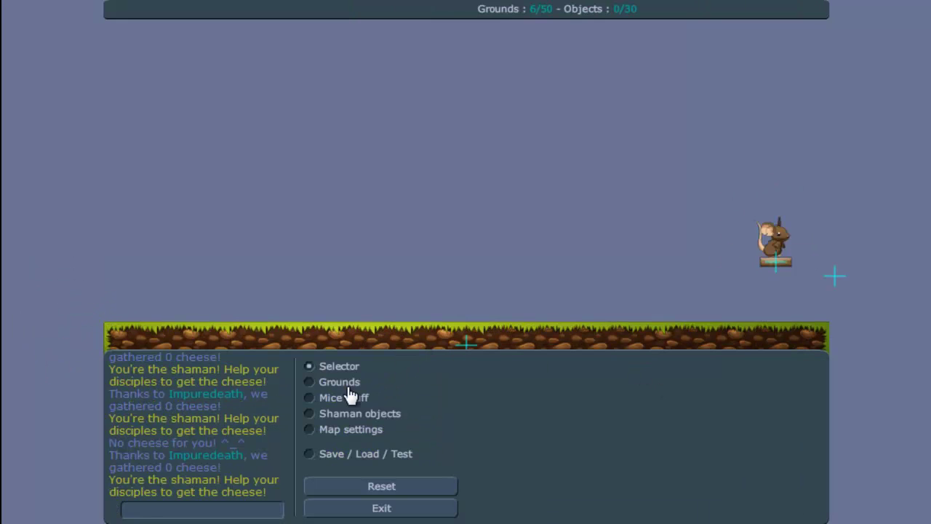
Draw two tall, thin wood grounds side by side near the map's left edge, and delete both.
left_click(347, 386)
left_click_drag(124, 102, 123, 268)
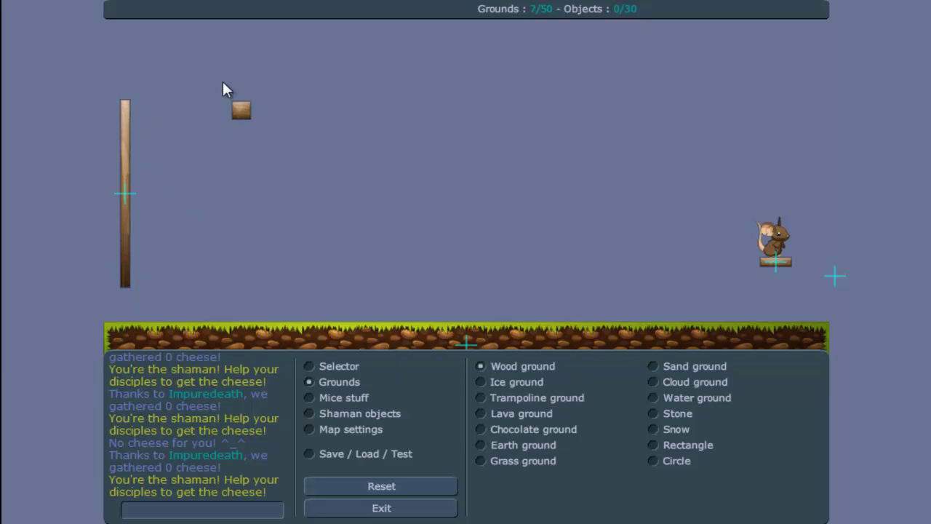
mouse_move(166, 100)
left_mouse_down()
mouse_move(143, 237)
mouse_move(163, 289)
left_mouse_up()
left_click(331, 369)
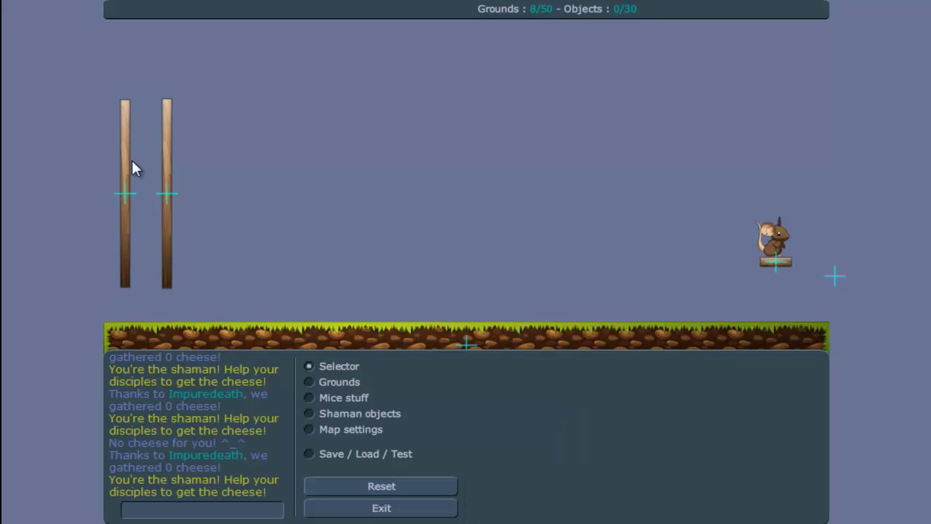
left_click(126, 169)
left_click(530, 418)
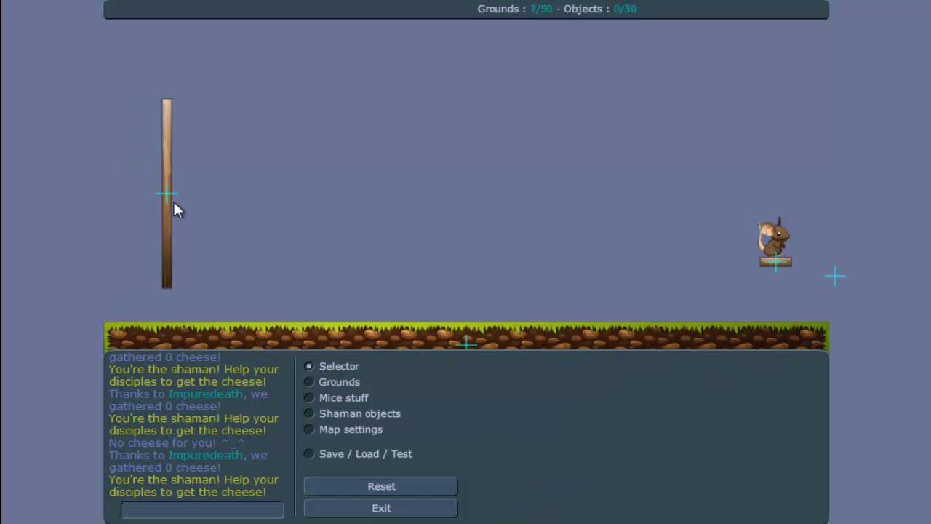
left_click(173, 201)
left_click(531, 419)
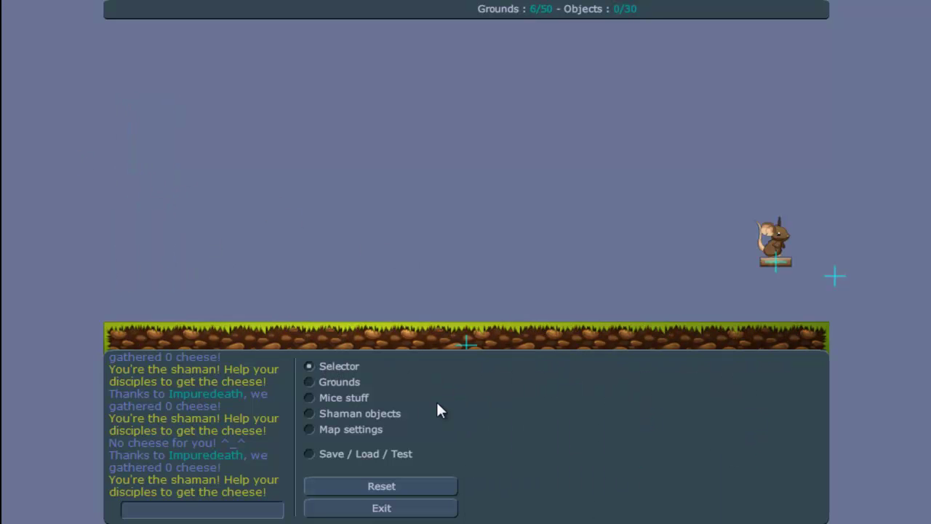
Draw a wood block about 105 by 244 with a rectangle about 57 by 10 over its lower edge, and delete both.
left_click(363, 388)
left_click_drag(556, 66, 650, 280)
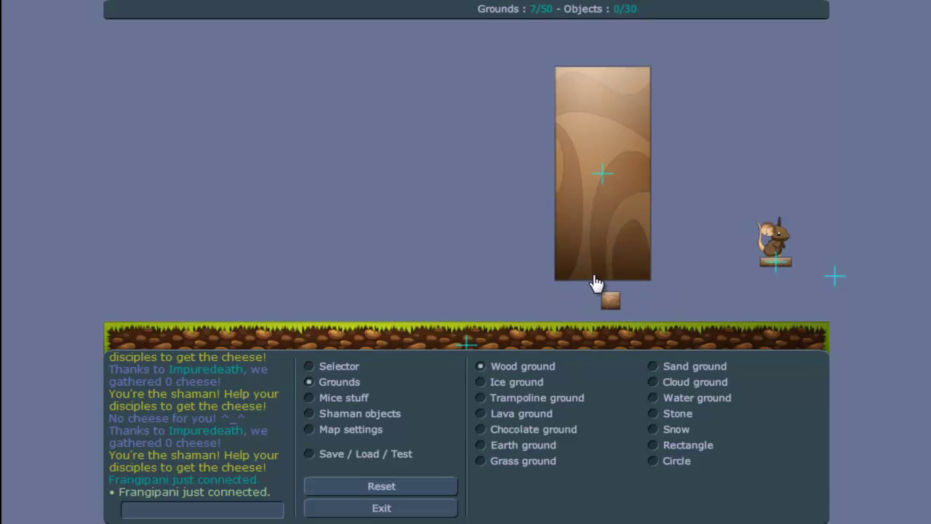
left_click(669, 444)
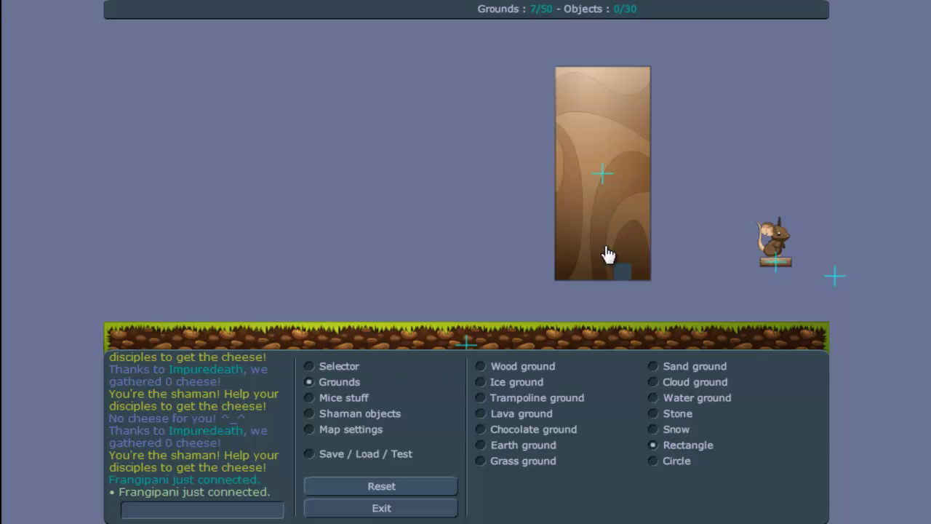
left_click_drag(582, 280, 627, 286)
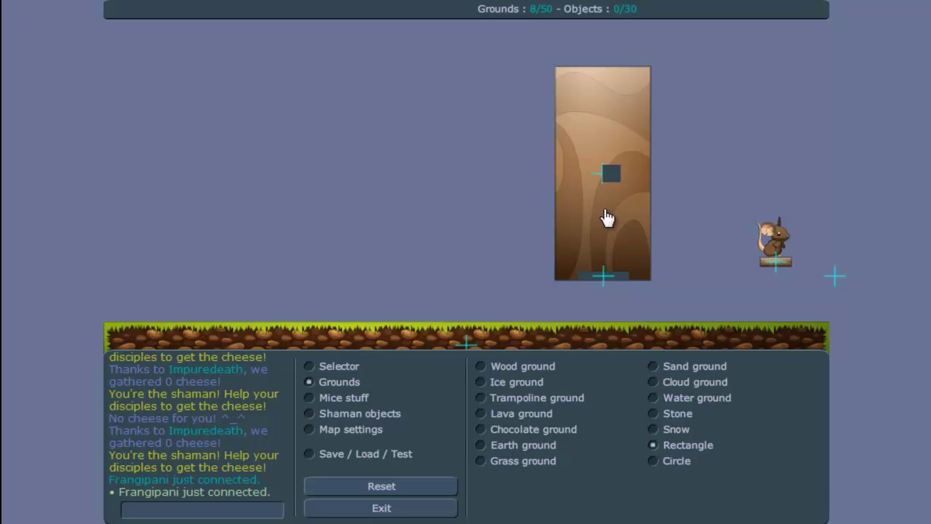
key("Escape")
left_click(603, 277)
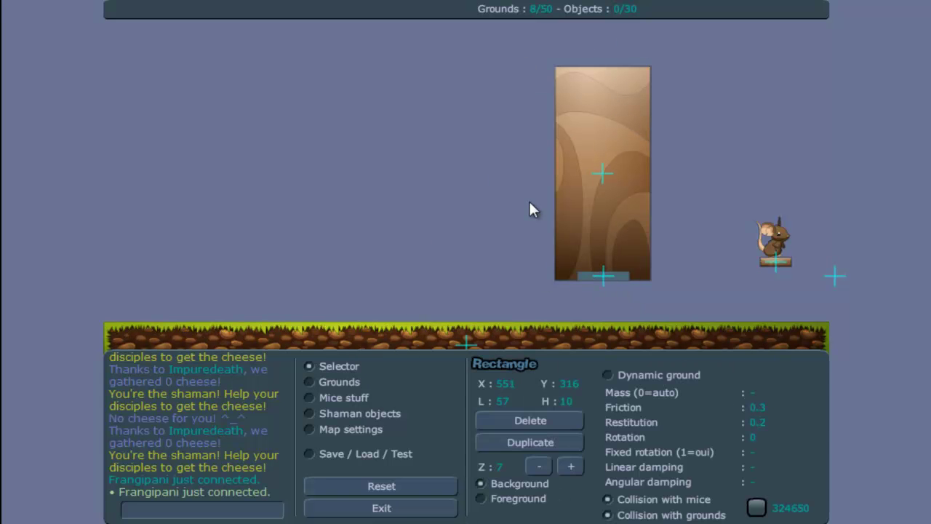
left_click(533, 421)
left_click(636, 264)
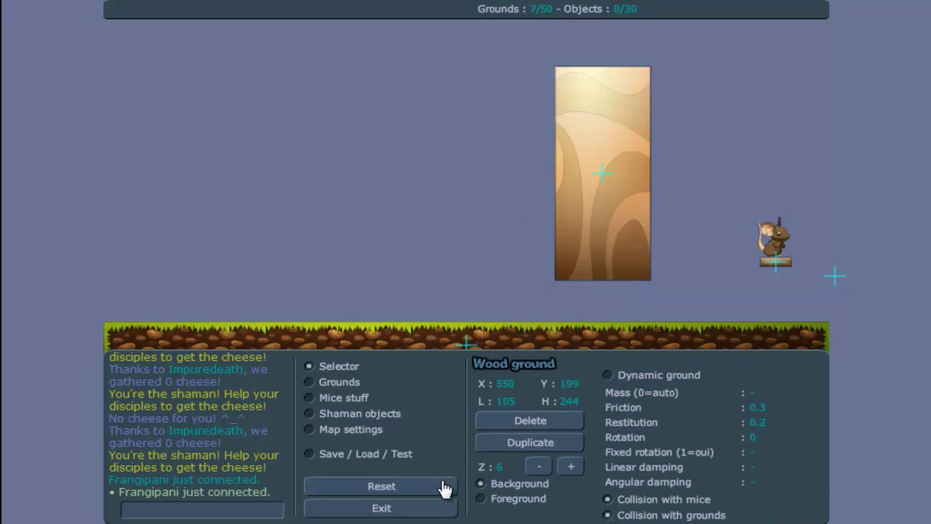
left_click(512, 422)
Draw a horizontal wood beam about 358 long above the grass and a thin rectangle about 341 long just beneath it.
left_click(355, 374)
left_click_drag(317, 151, 641, 151)
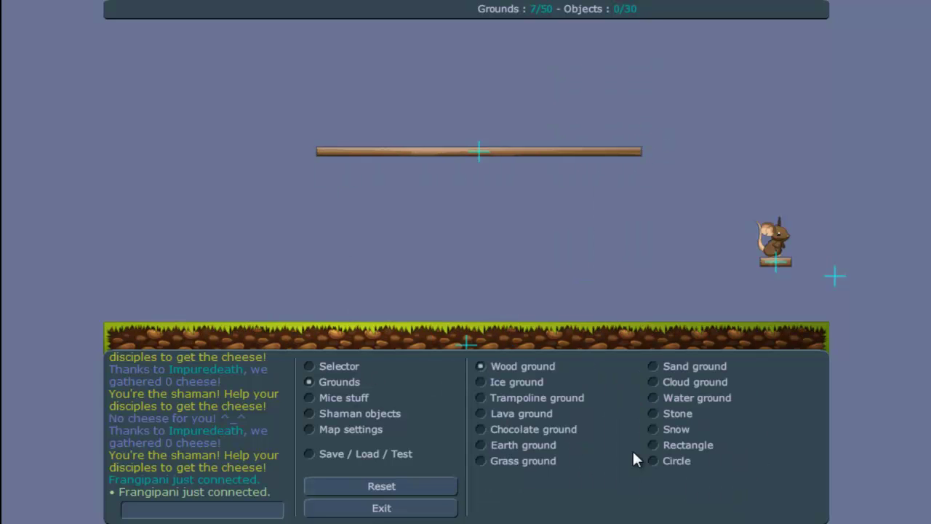
left_click(682, 444)
left_click_drag(313, 167, 624, 169)
Set the thin rectangle's colour to 6A7495 and centre it under the wood beam at X 414, Y 195.
left_click(360, 364)
left_click(499, 172)
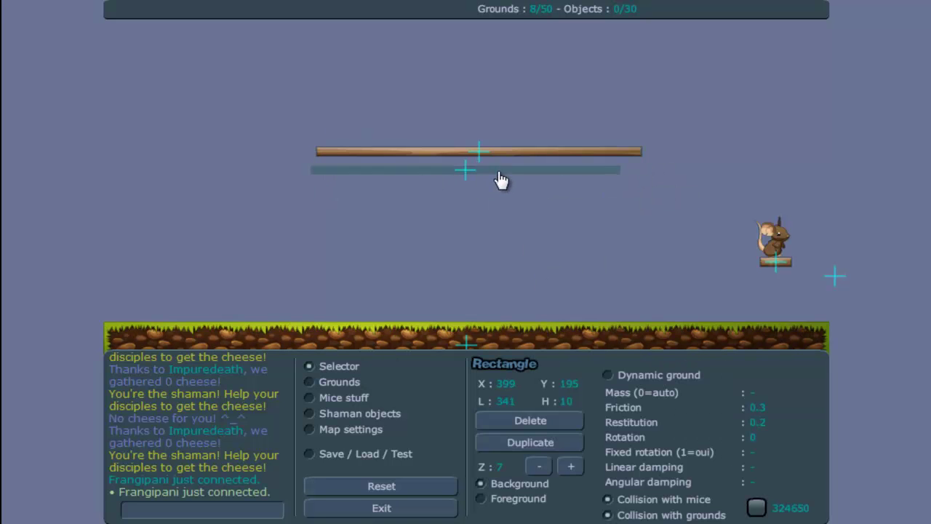
left_click_drag(499, 172, 475, 193)
key("ctrl+a")
type("6A7495")
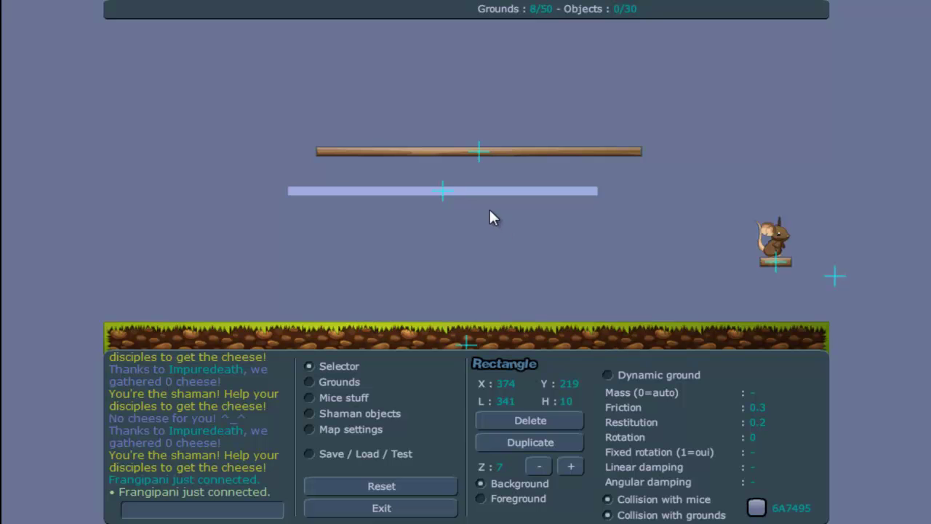
left_click_drag(470, 200, 507, 178)
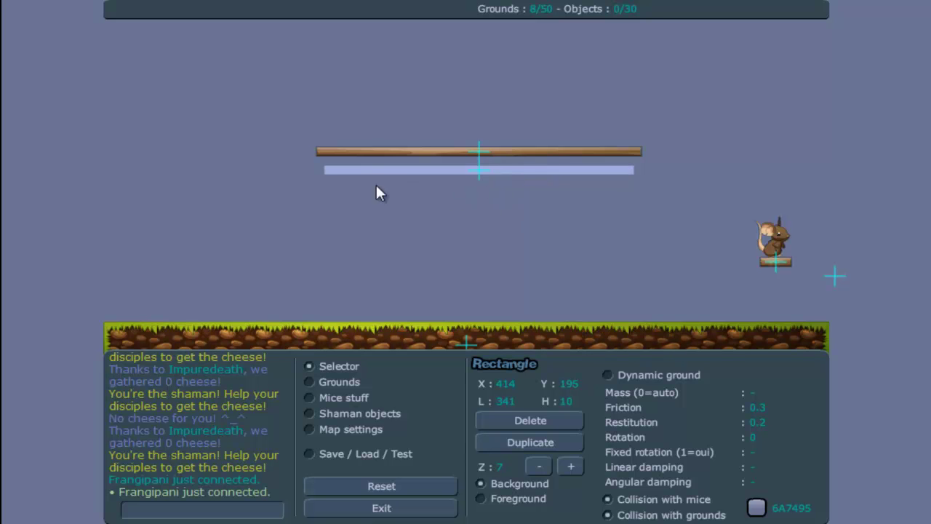
left_click(797, 507)
type("f")
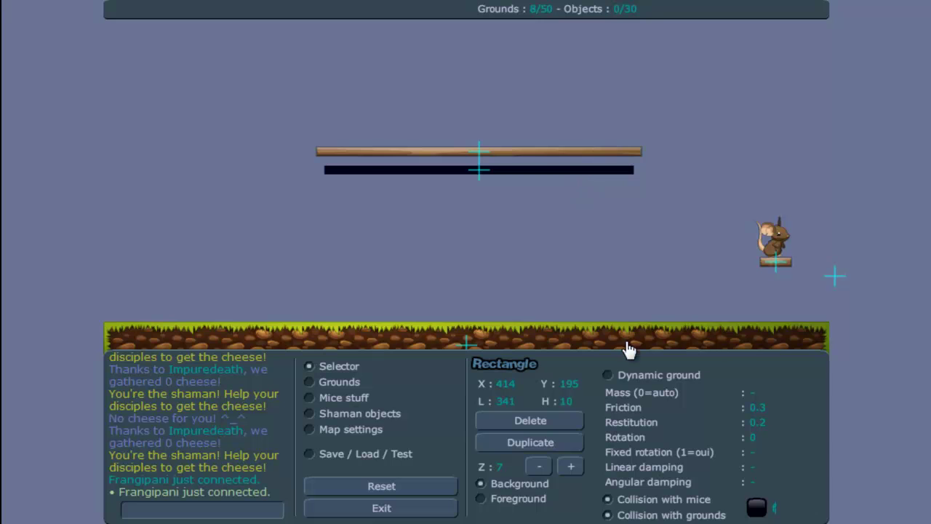
type("6A7495")
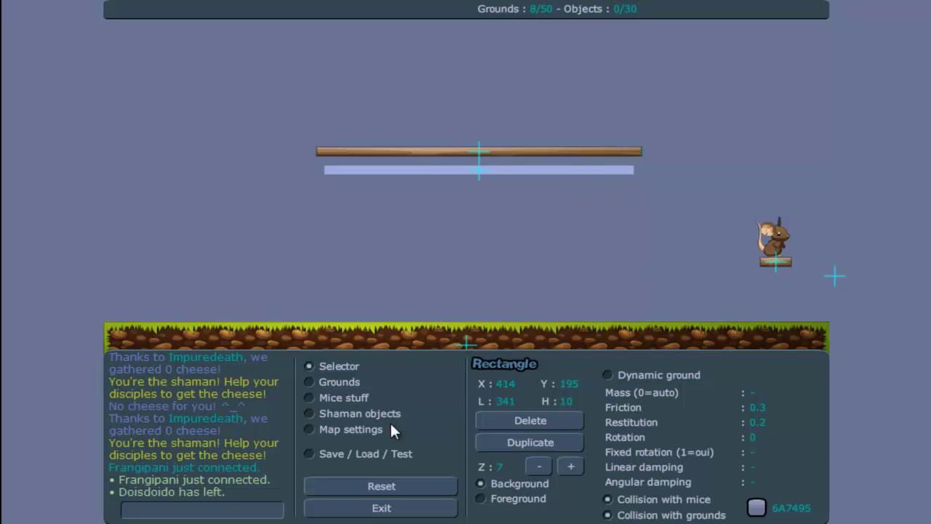
Draw a large rectangle ground about 803 by 475 directly below the grass ground.
left_click(346, 385)
scroll(457, 226, "down", 3)
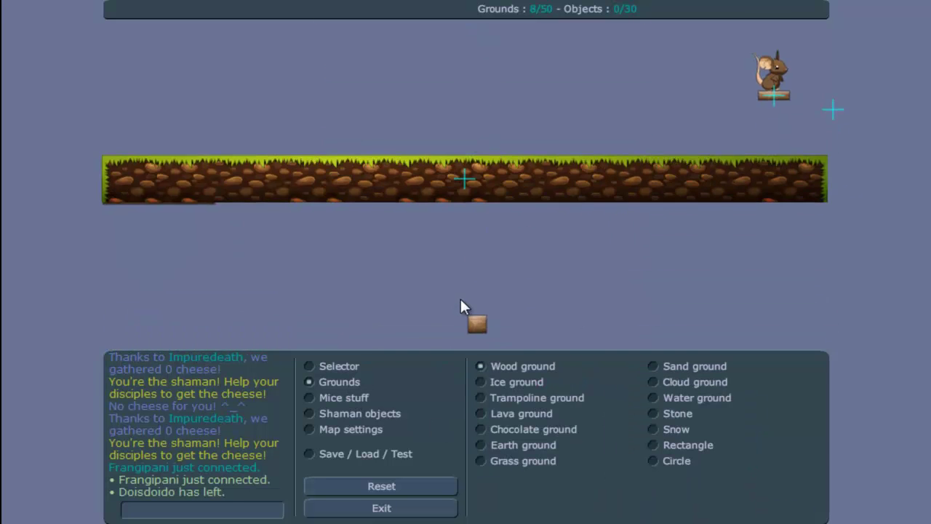
scroll(466, 313, "down", 2)
left_click(692, 447)
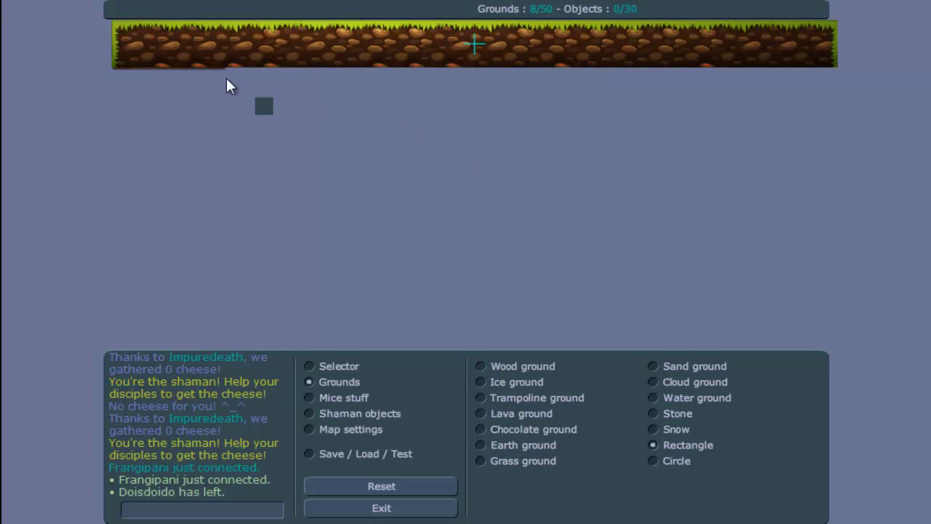
left_click_drag(114, 74, 844, 487)
Put the large rectangle in the foreground, turn off its collision with mice and grounds, and set its colour to 6A7495.
left_click(339, 367)
left_click(437, 287)
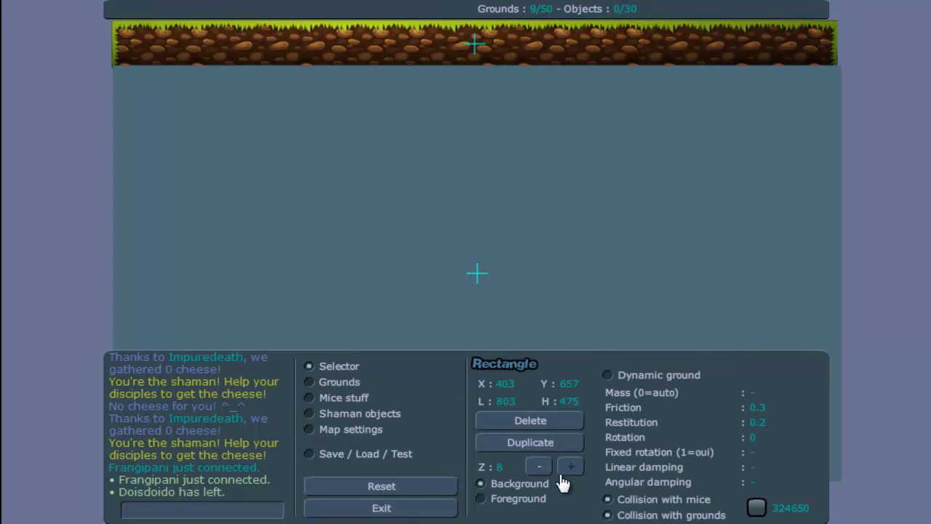
left_click(675, 517)
left_click(811, 509)
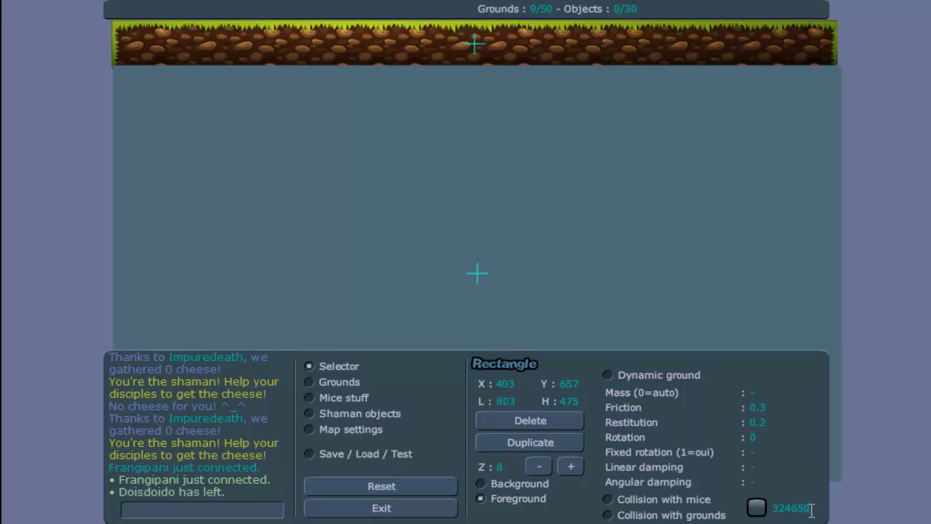
type("6A7495")
Run a brief test of the map with the background-coloured rectangles and return to the editor.
left_click(386, 454)
left_click(630, 355)
left_click(640, 393)
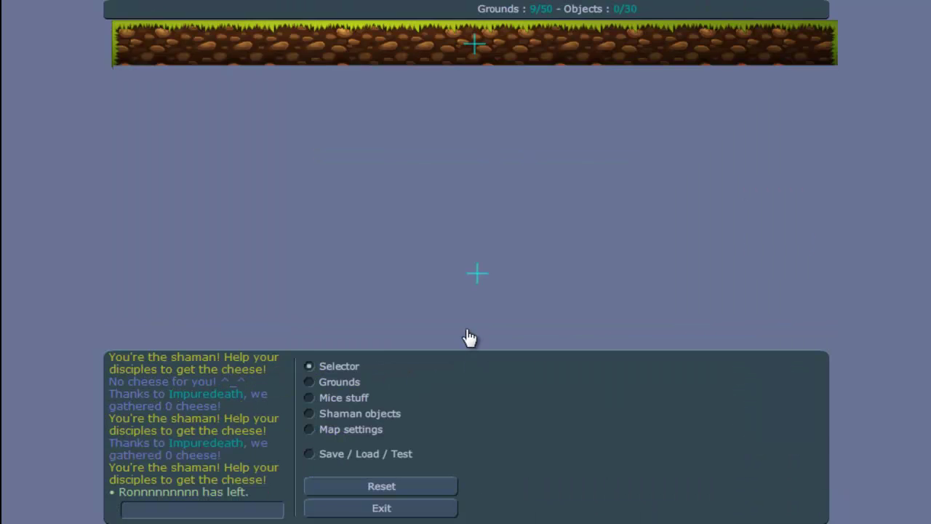
Move the large rectangle over most of the grass, and place a water ground about 300 by 90 one layer behind it.
left_click(391, 203)
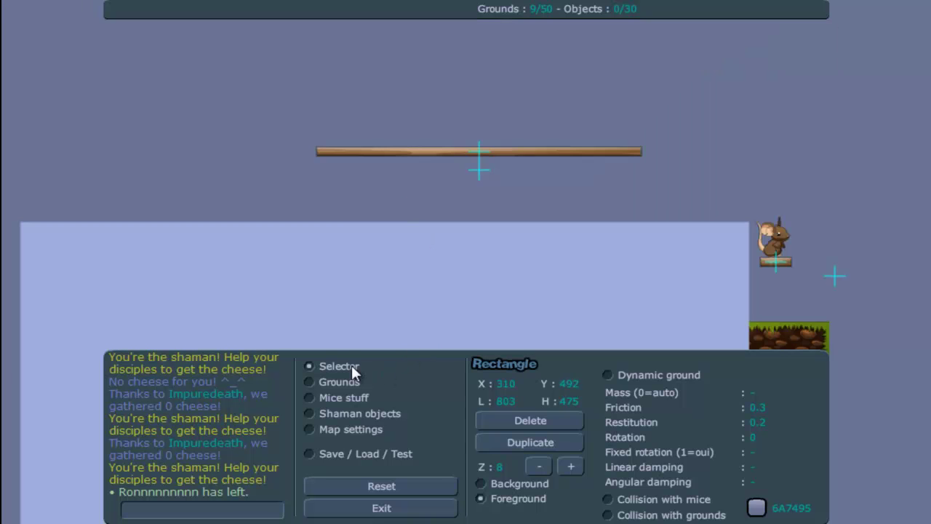
left_click(348, 382)
left_click(699, 396)
left_click_drag(474, 242, 749, 322)
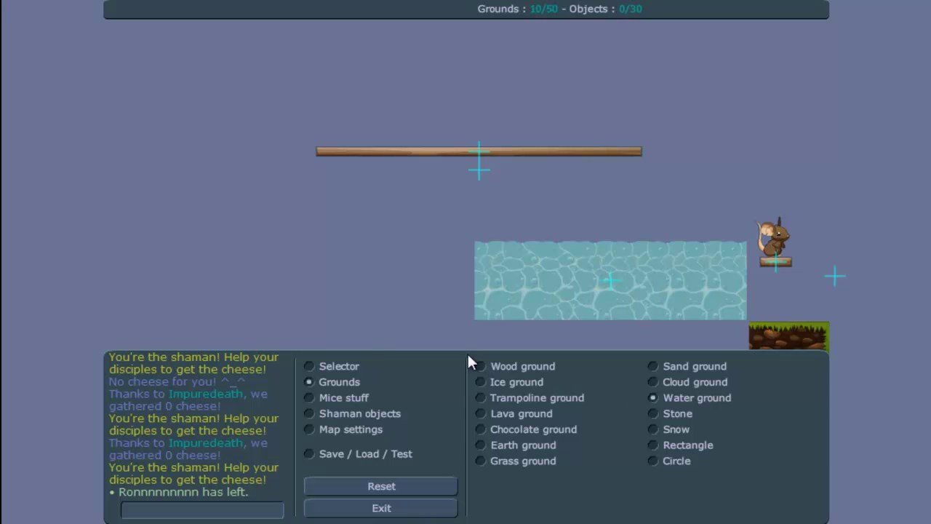
left_click(366, 364)
left_click(514, 306)
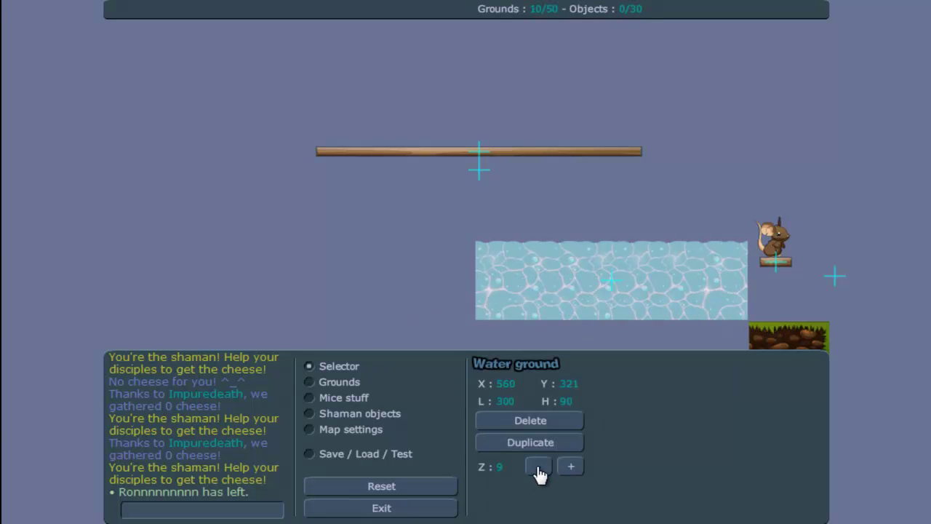
left_click(539, 471)
Test the map by moving the mouse left off the ledge into the concealed water, and return to the editor.
left_click(407, 451)
left_click(589, 375)
key("Left")
key("Right")
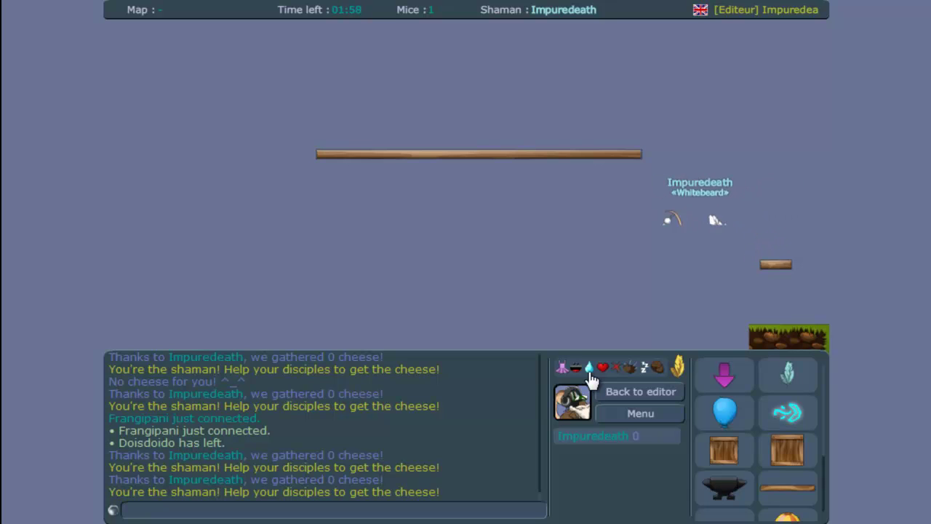
key("Left")
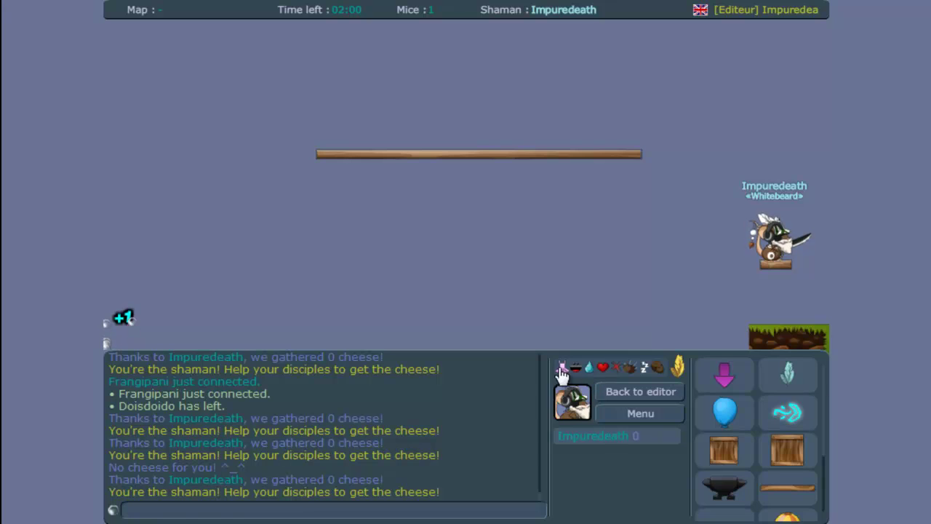
left_click(642, 391)
Move the large rectangle to X 397, Y 242 to cover the whole map, test it, and return to the editor.
left_click_drag(580, 168, 689, 48)
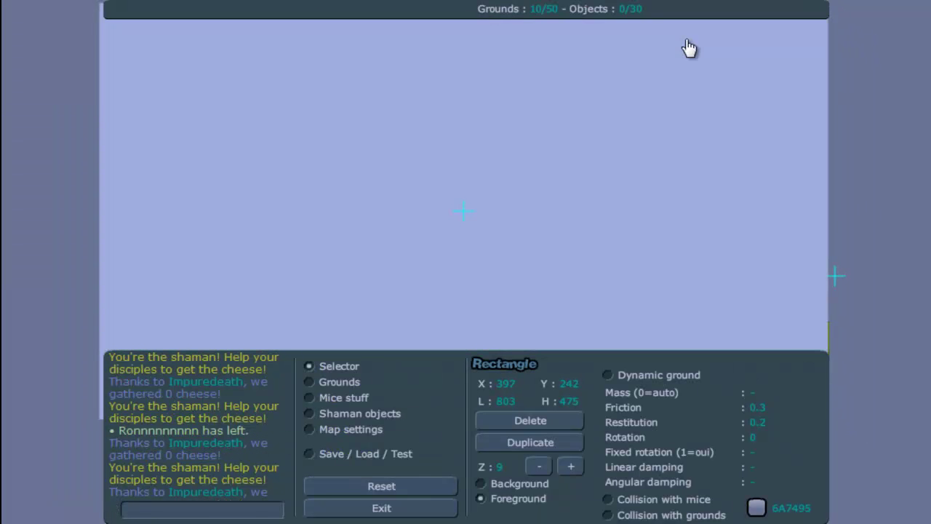
left_click(404, 454)
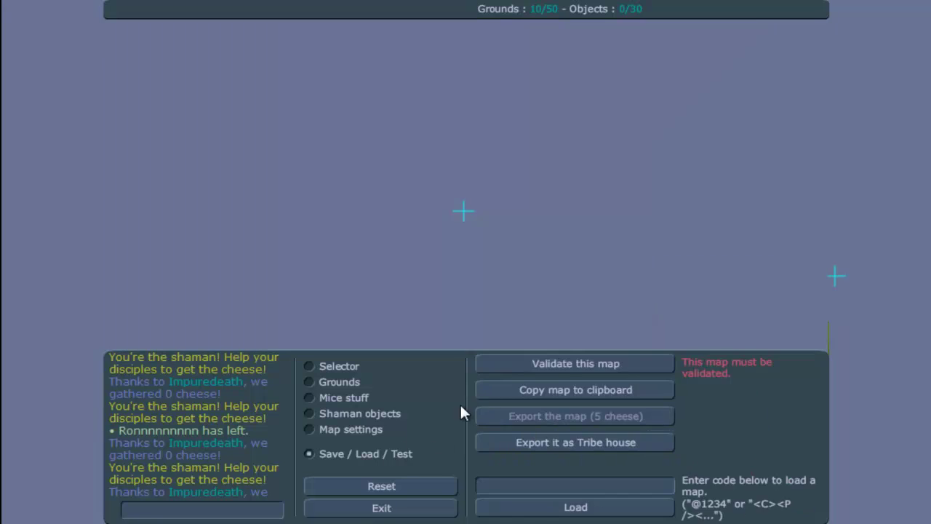
left_click(521, 373)
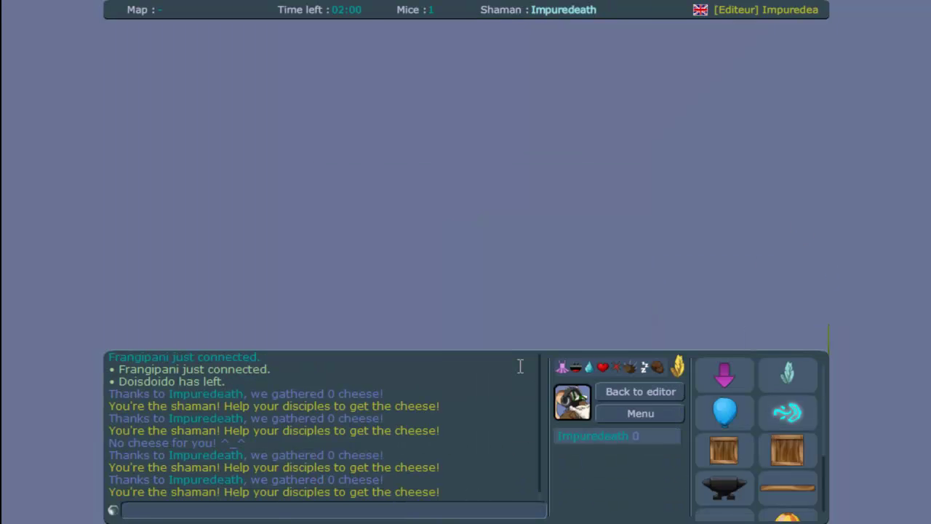
left_click(610, 392)
Delete the large foreground rectangle, the wood beam, the water ground and the thin background-coloured rectangle.
left_click(553, 223)
left_click_drag(553, 223, 613, 202)
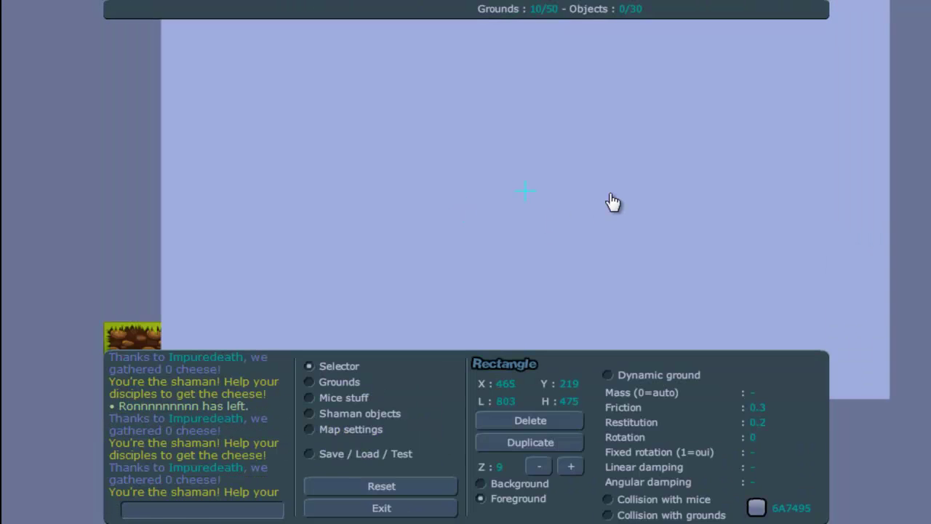
left_click(548, 435)
left_click(549, 154)
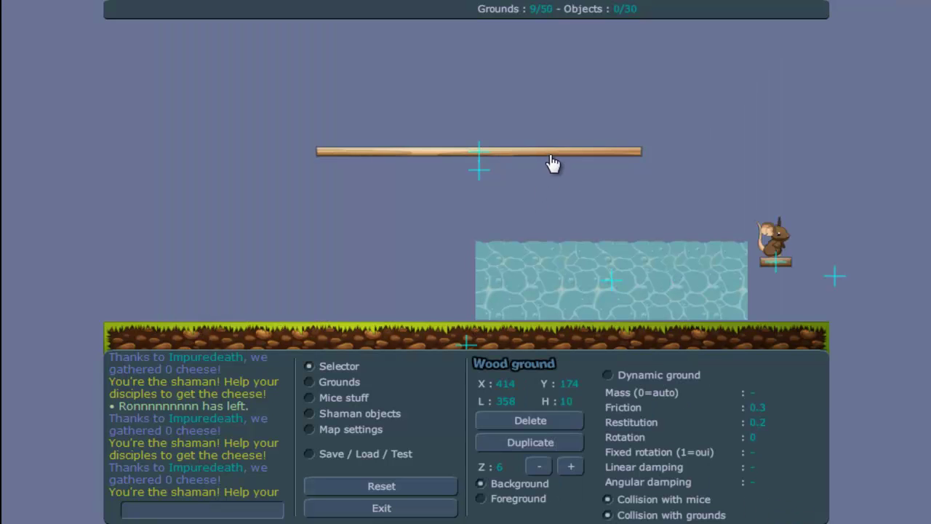
key("Delete")
left_click(619, 293)
key("Delete")
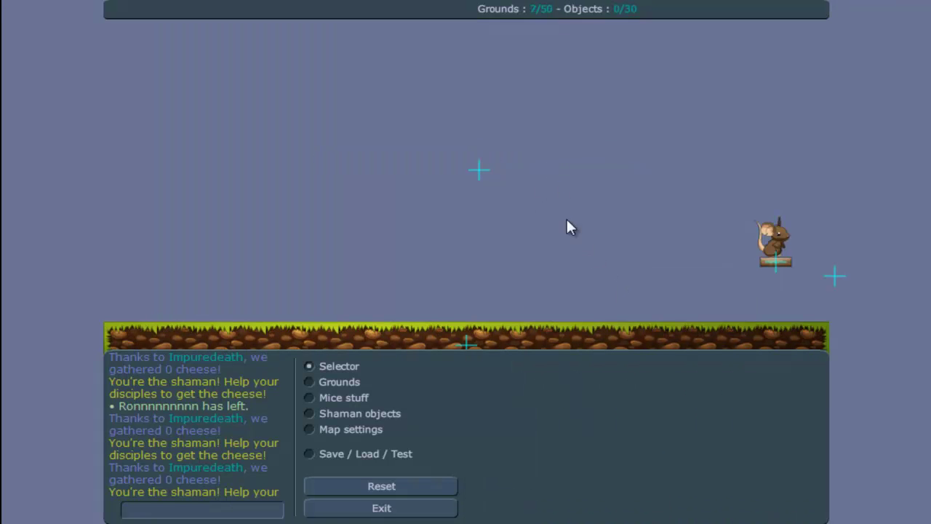
left_click(483, 171)
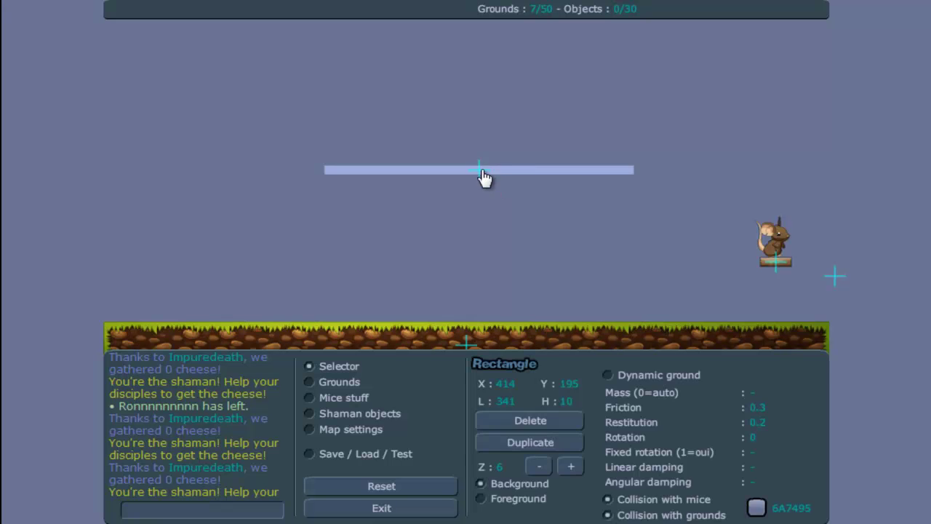
left_click(558, 420)
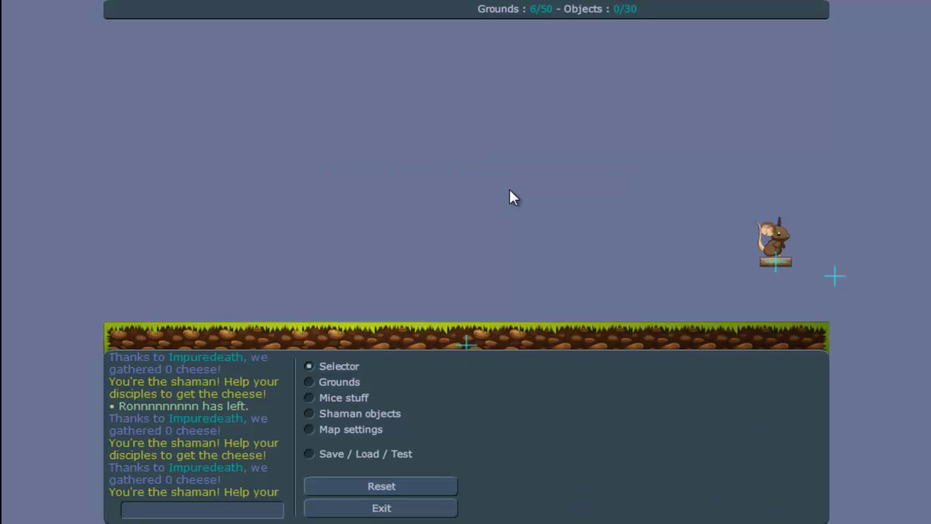